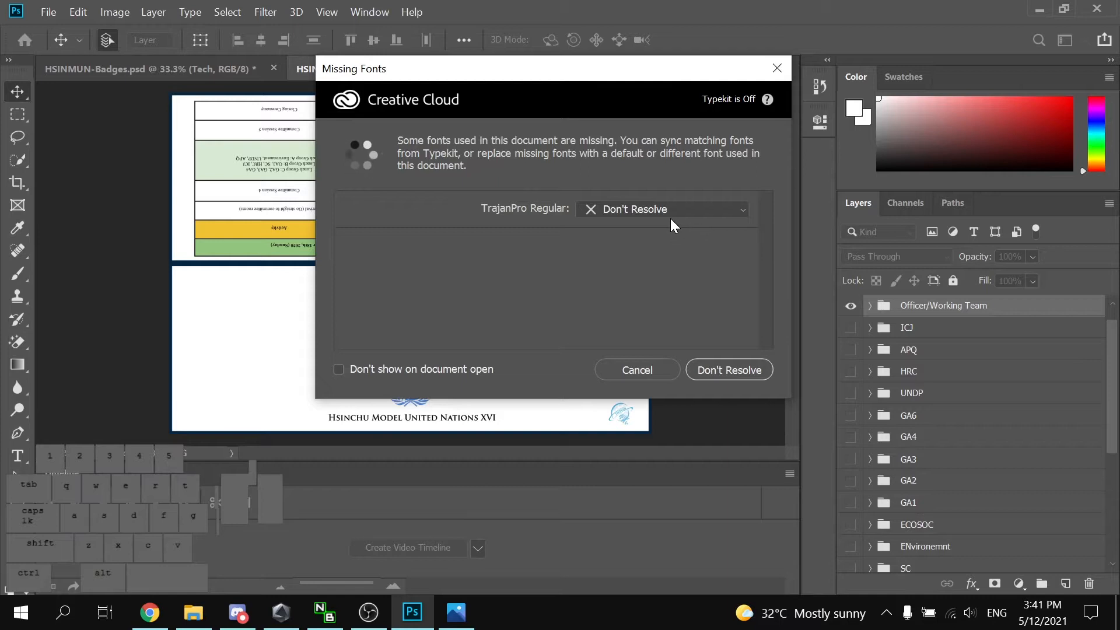
Dismiss the Missing Fonts dialog without resolving the fonts and look through the placard's layer groups
click(777, 70)
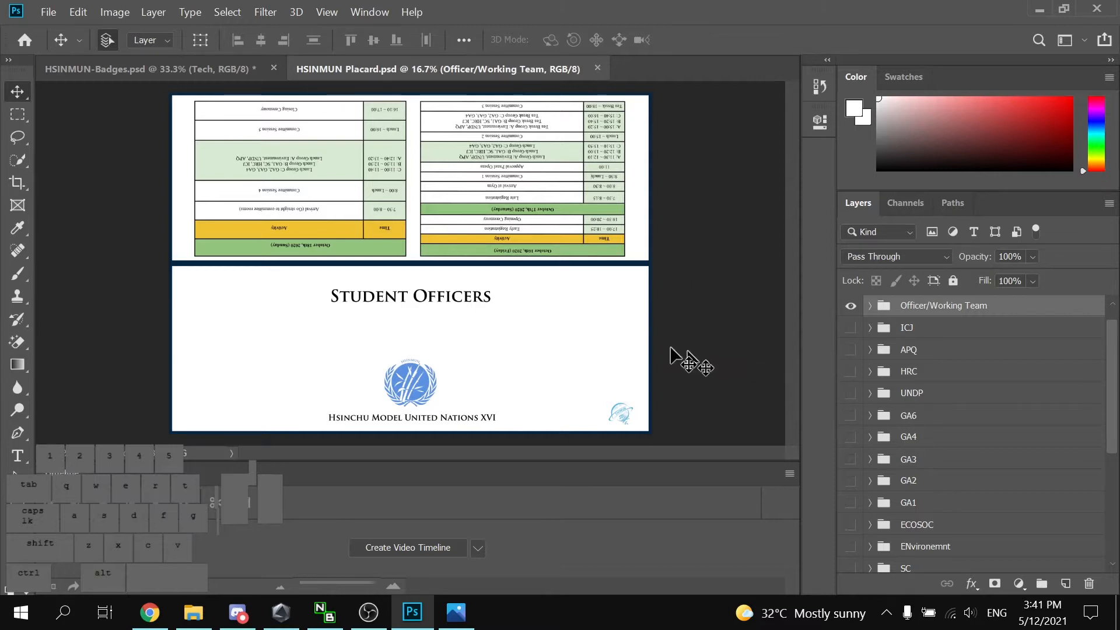
scroll(968, 379, up, 1)
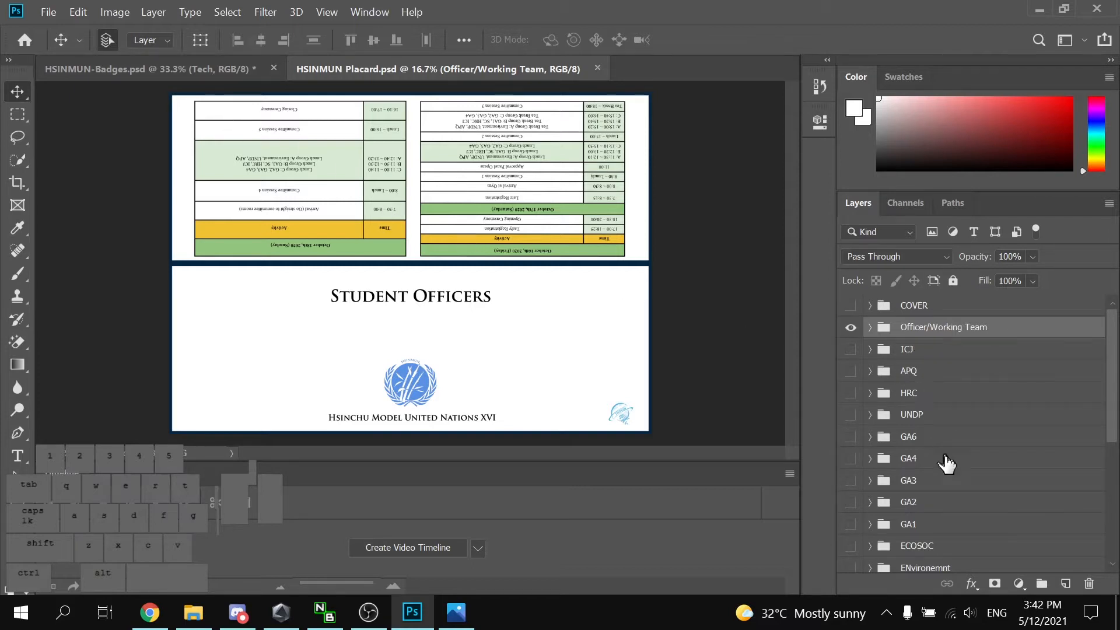
scroll(945, 455, down, 3)
scroll(970, 455, down, 3)
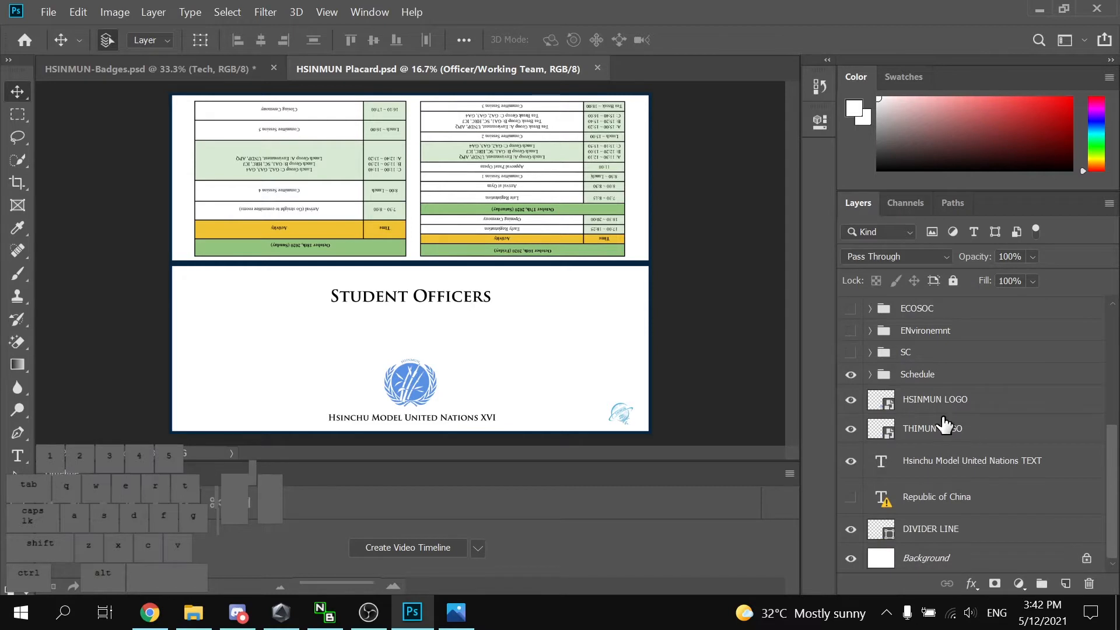
scroll(965, 484, up, 1)
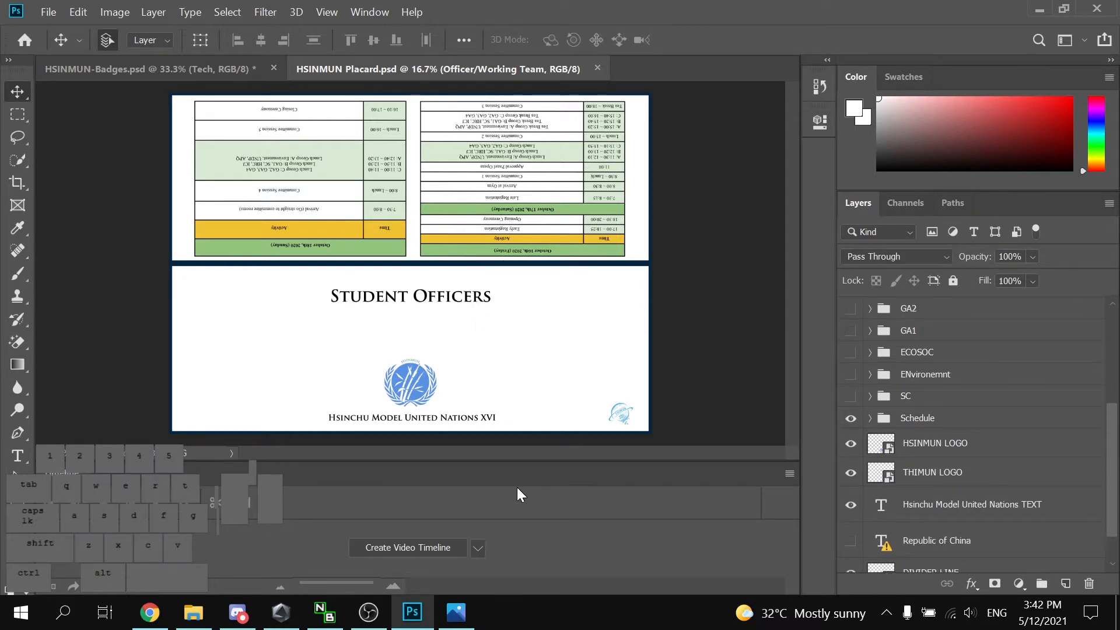
scroll(933, 437, up, 3)
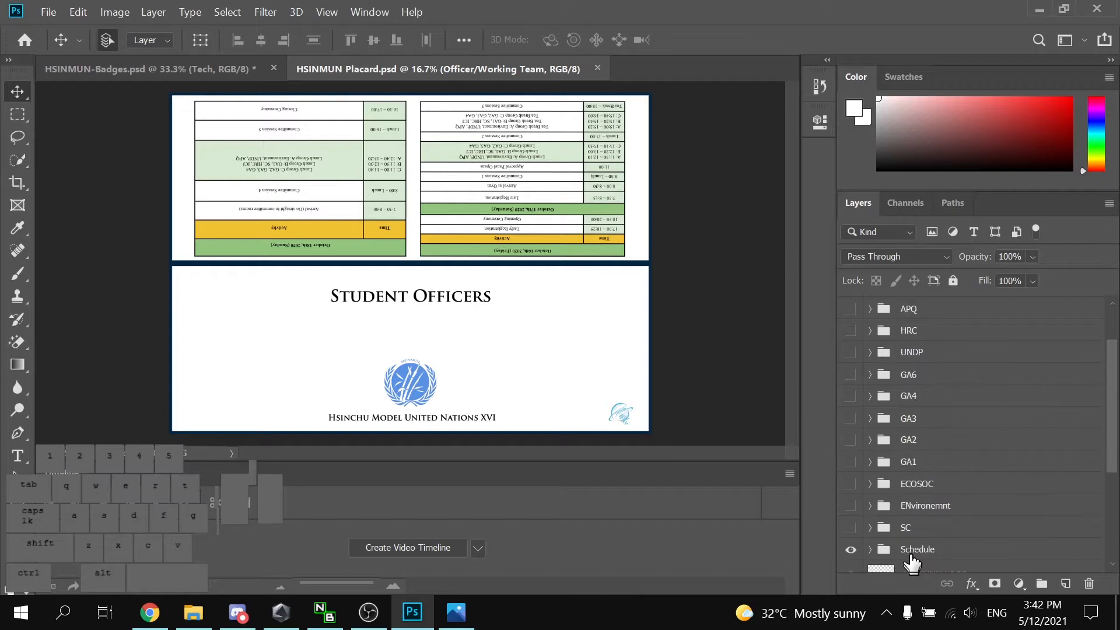
Expand the Schedule group, select the 1&2 Schedule layer and inspect the schedule tables on the placard
scroll(913, 525, down, 2)
click(870, 462)
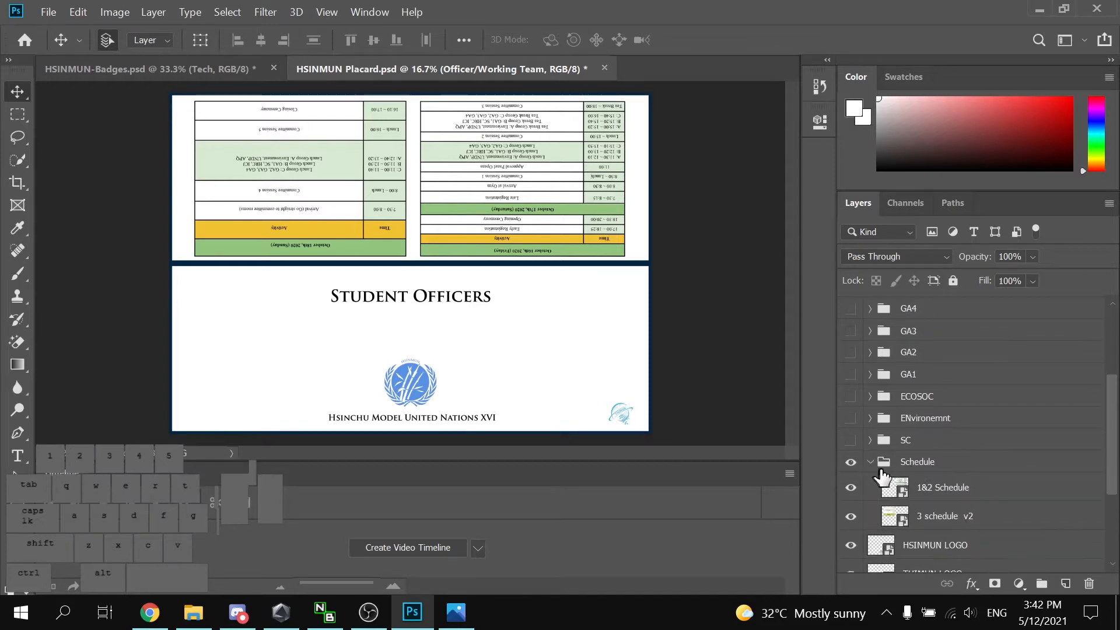
click(1008, 471)
click(997, 492)
scroll(927, 440, up, 4)
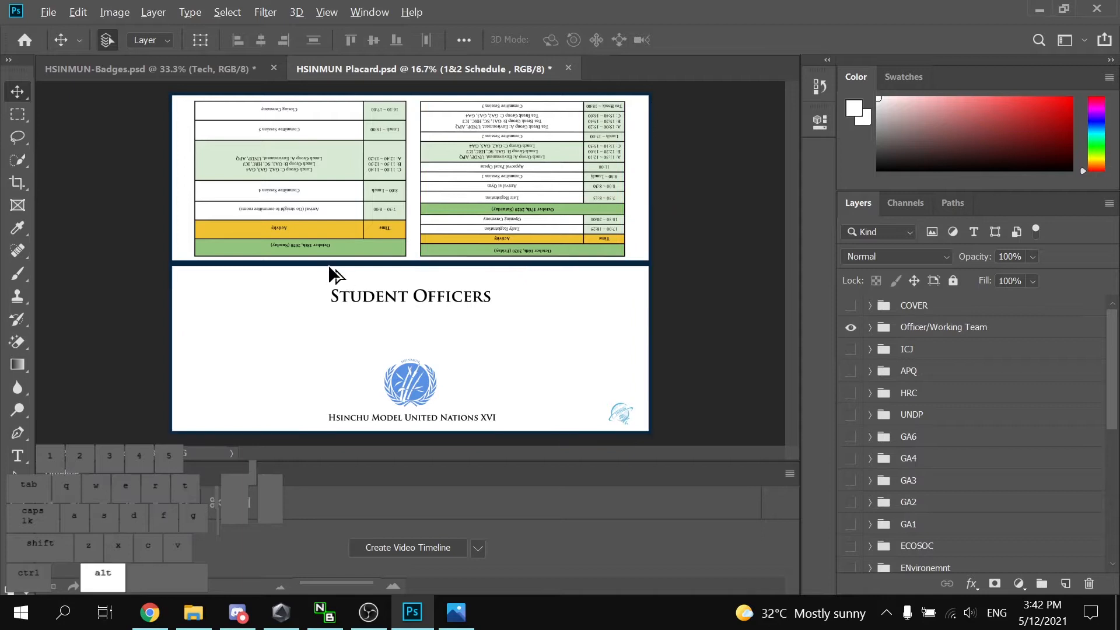
scroll(330, 273, up, 5)
scroll(389, 252, down, 5)
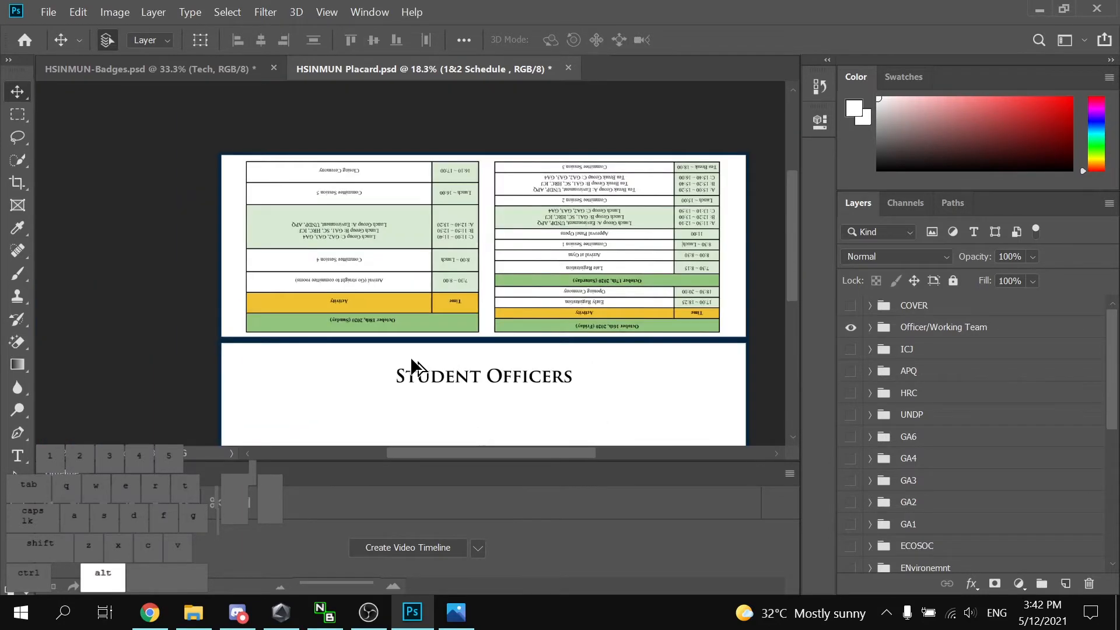
Switch to HSINMUN-Badges.psd, make the Chair group visible and inspect its green title banner
click(172, 70)
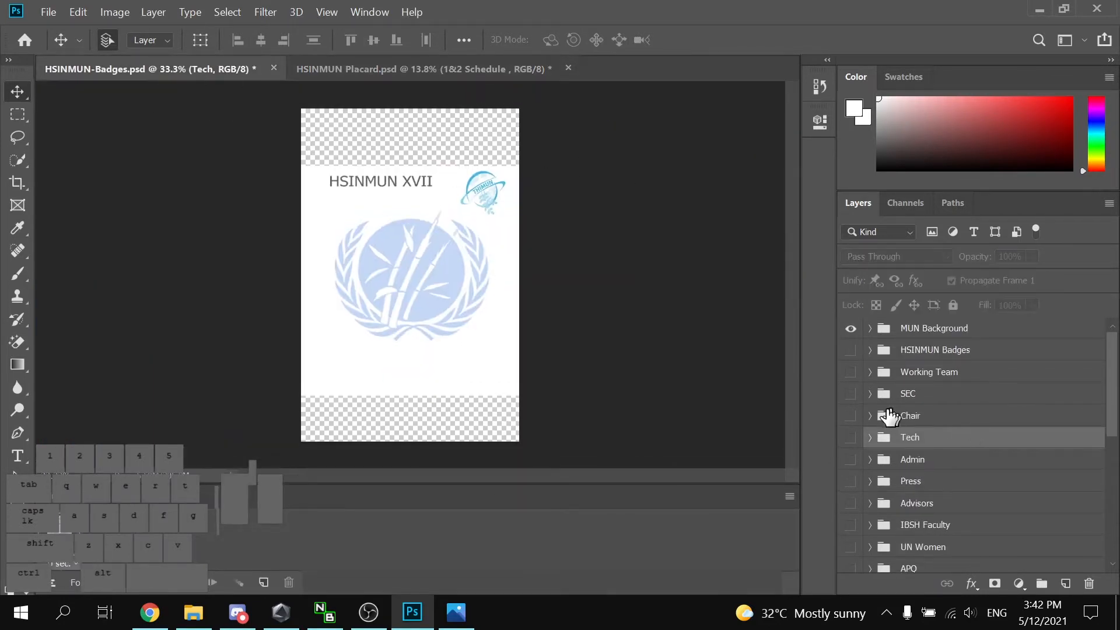
click(850, 416)
scroll(586, 157, up, 6)
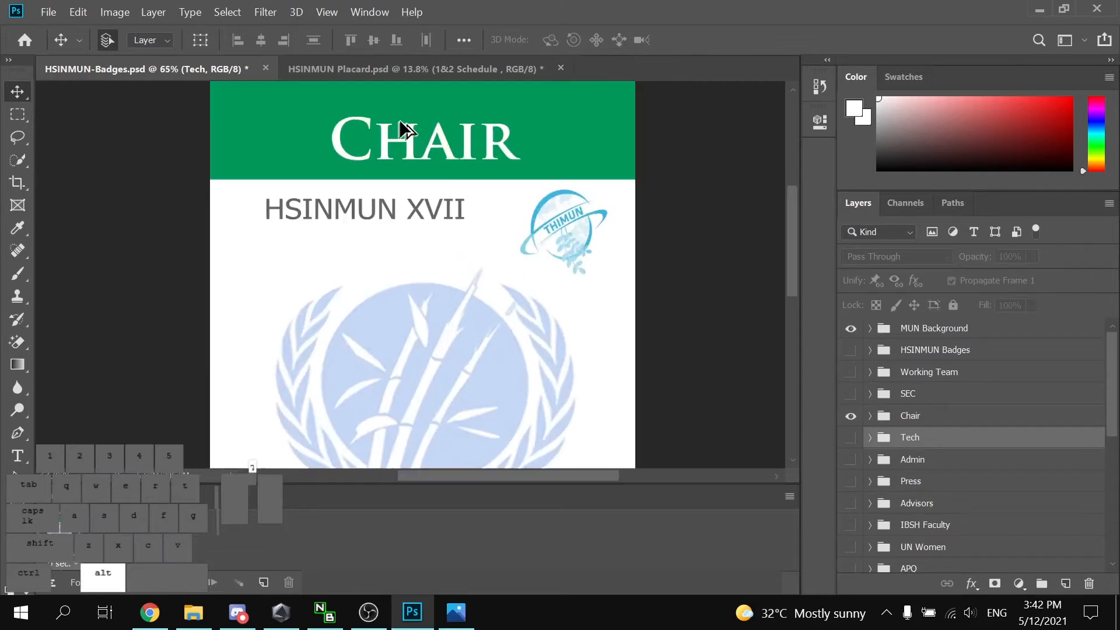
scroll(589, 169, up, 2)
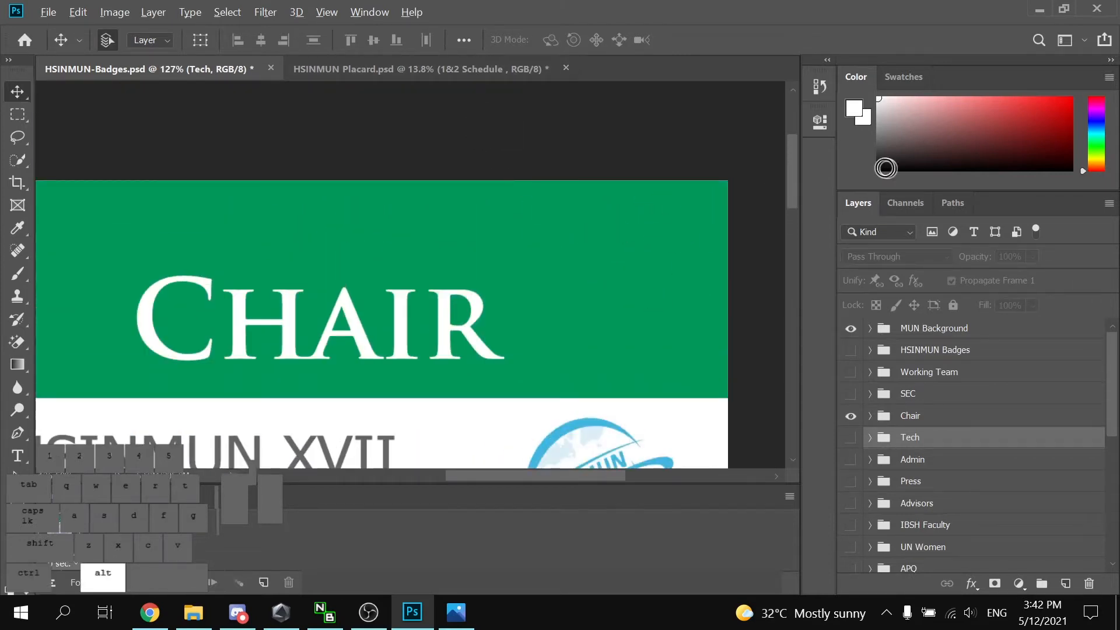
Examine the layer groups and dark blue border of HSINMUN Placard.psd, comparing them with the badges document
click(445, 68)
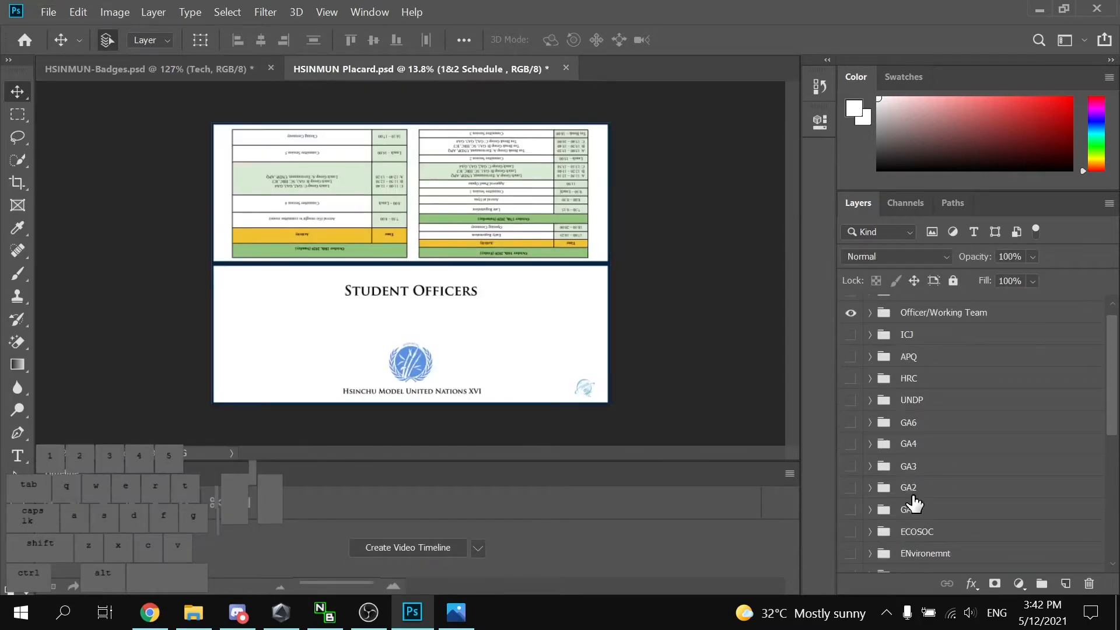
scroll(918, 484, up, 1)
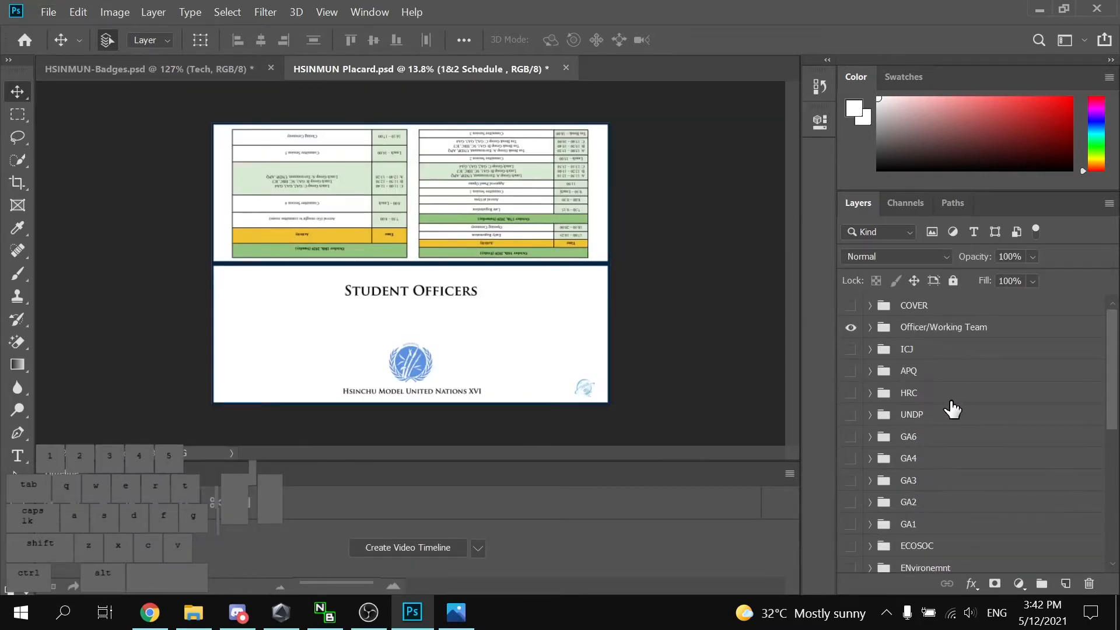
scroll(950, 410, down, 13)
scroll(855, 412, up, 7)
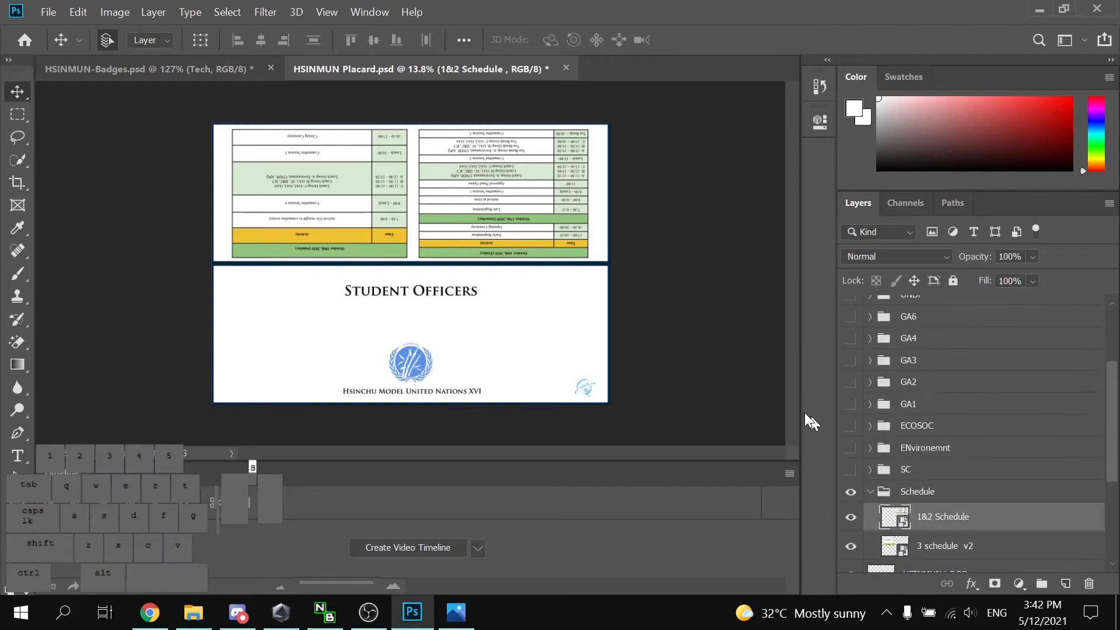
scroll(867, 434, up, 1)
scroll(674, 333, up, 8)
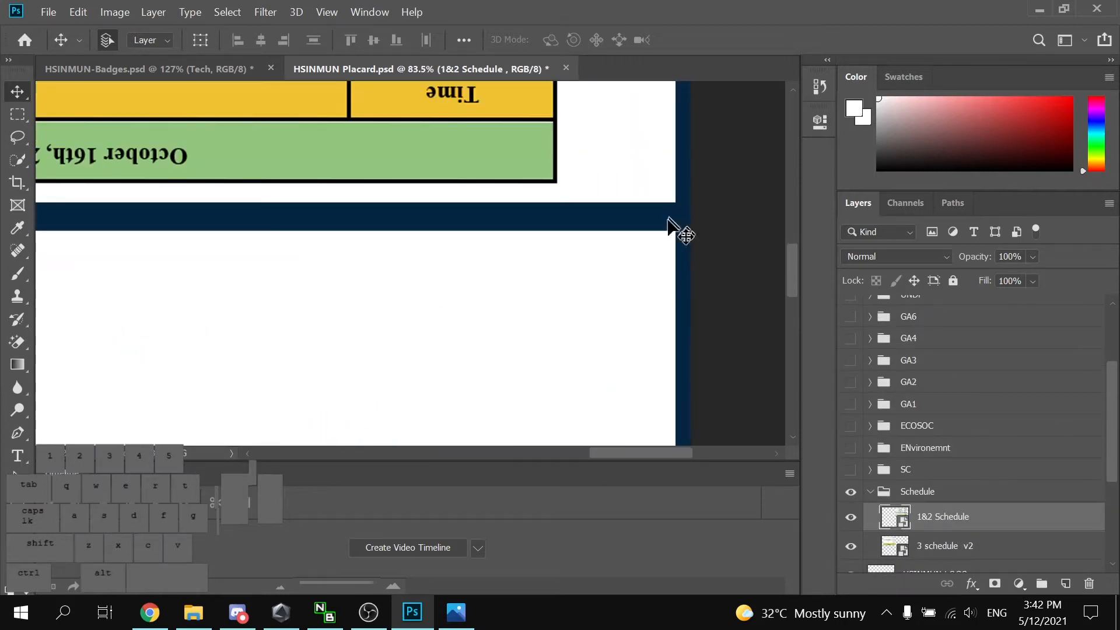
click(170, 69)
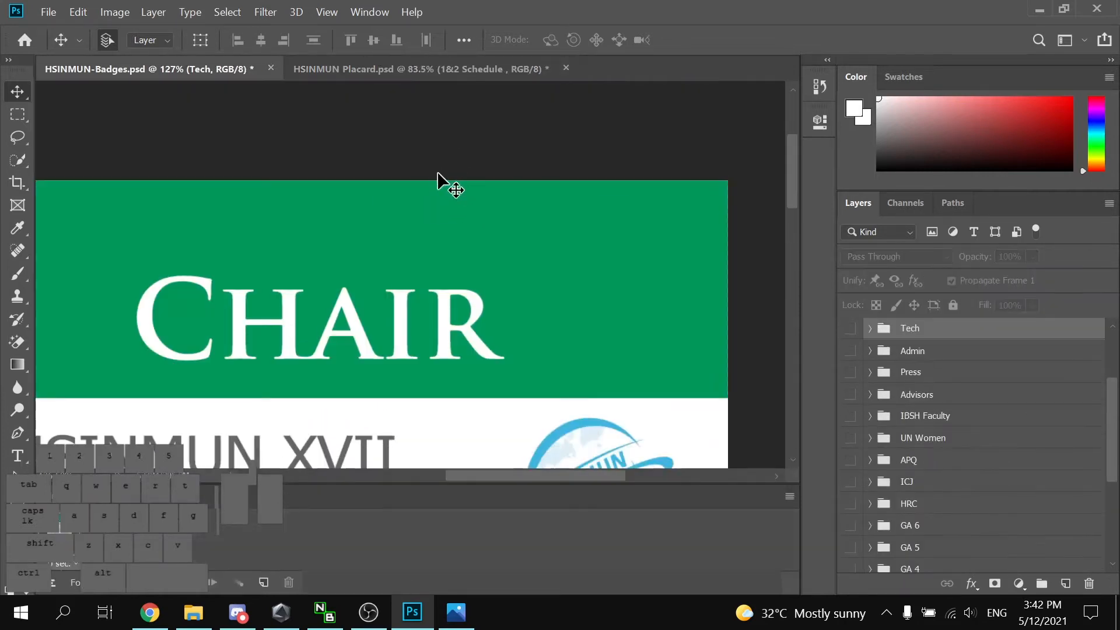
click(382, 68)
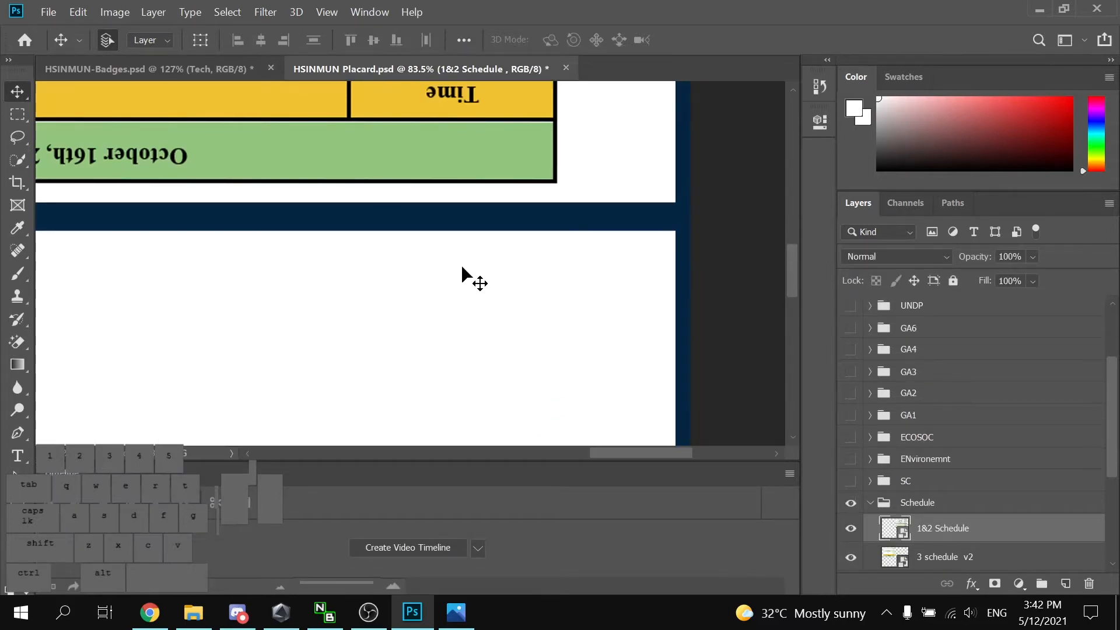
scroll(461, 260, down, 8)
alt+scroll(466, 280, up, 1)
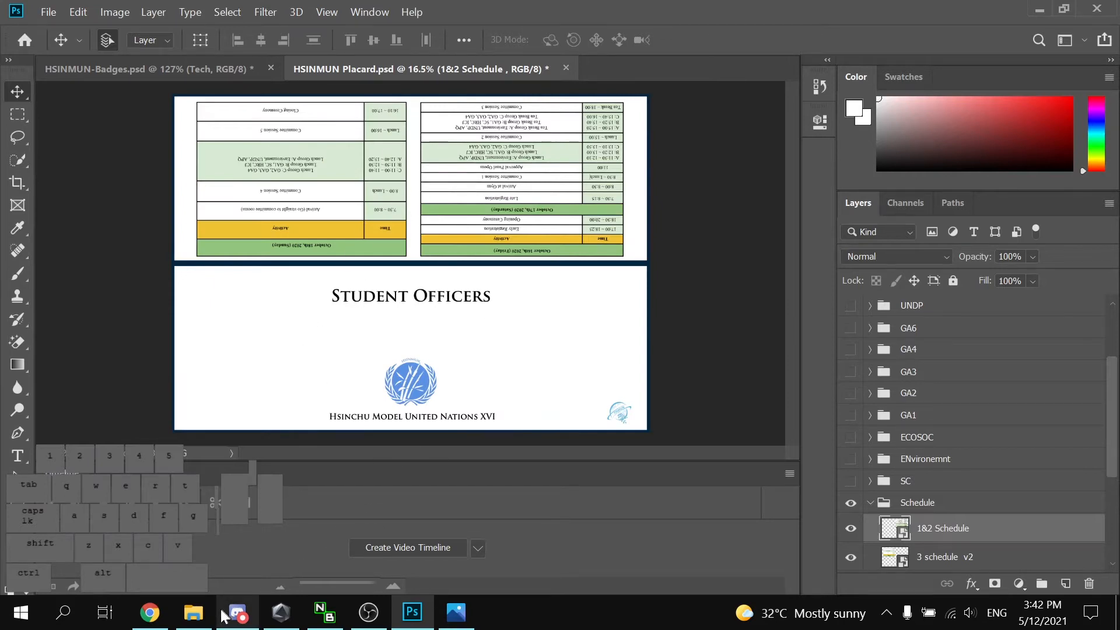
Switch to File Explorer, view the 1&2 Schedule image in the HSINMUN XVI Placards Schedule folder, and close it
click(193, 612)
key(alt+Left)
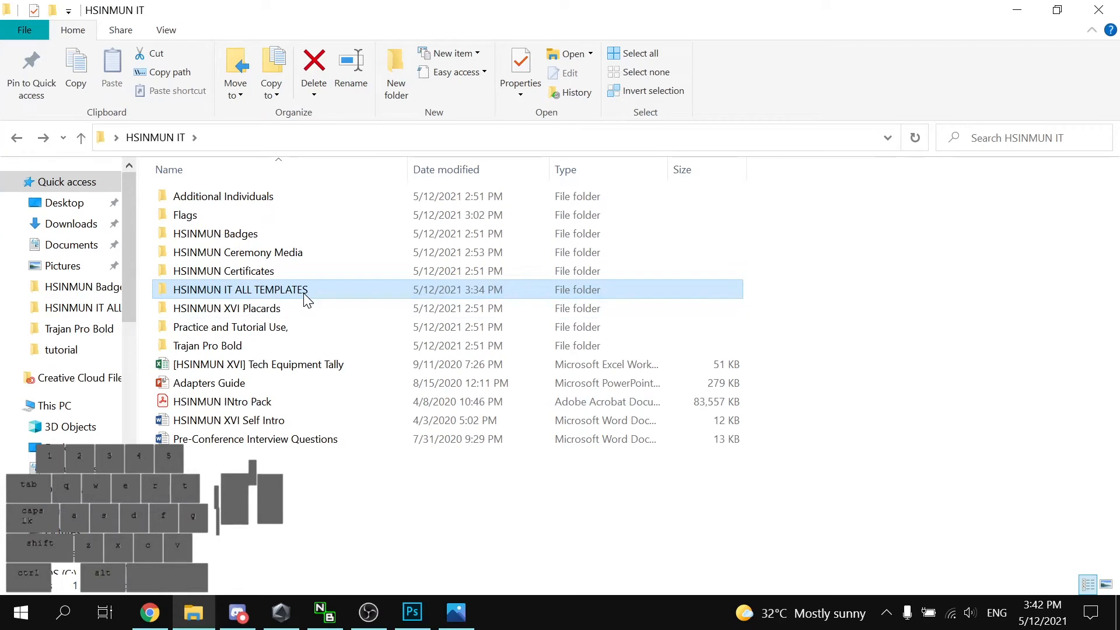
double_click(300, 308)
double_click(282, 227)
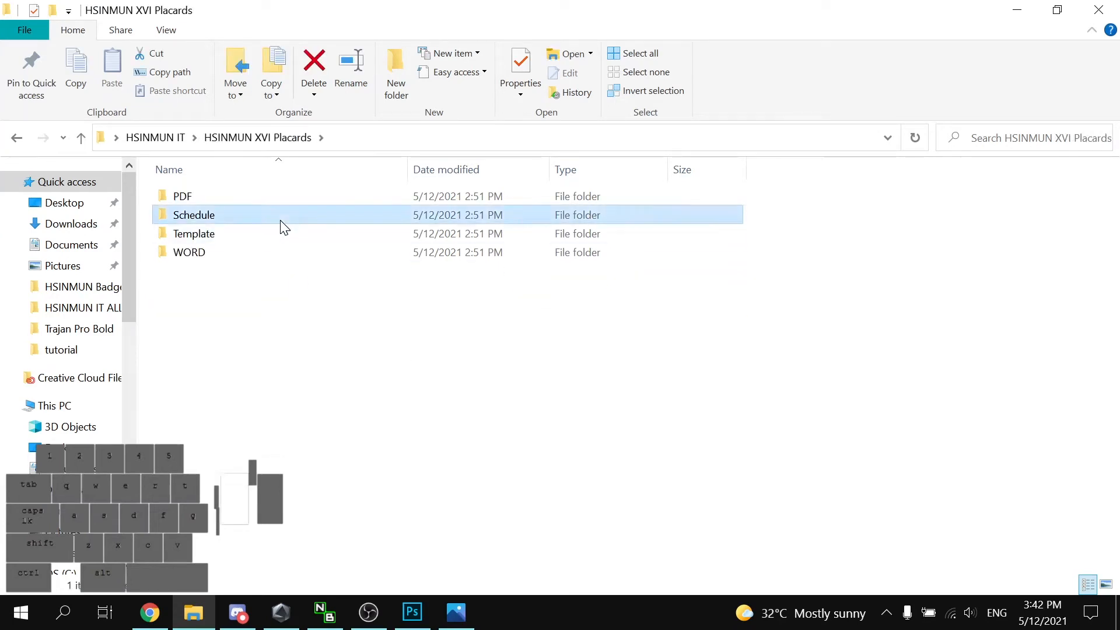
double_click(207, 230)
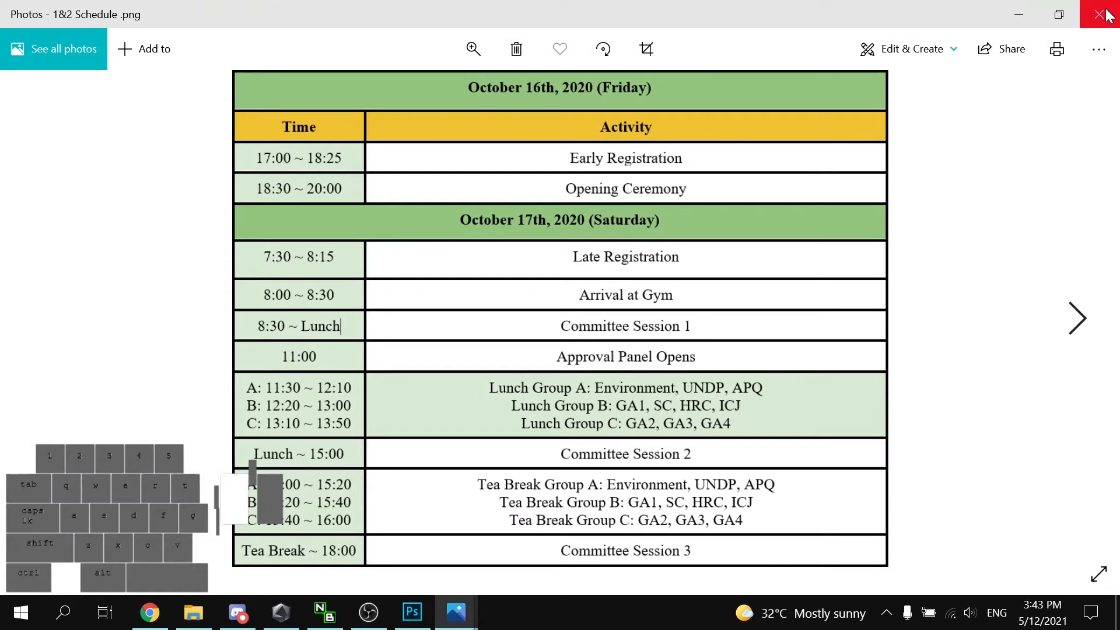
click(1105, 14)
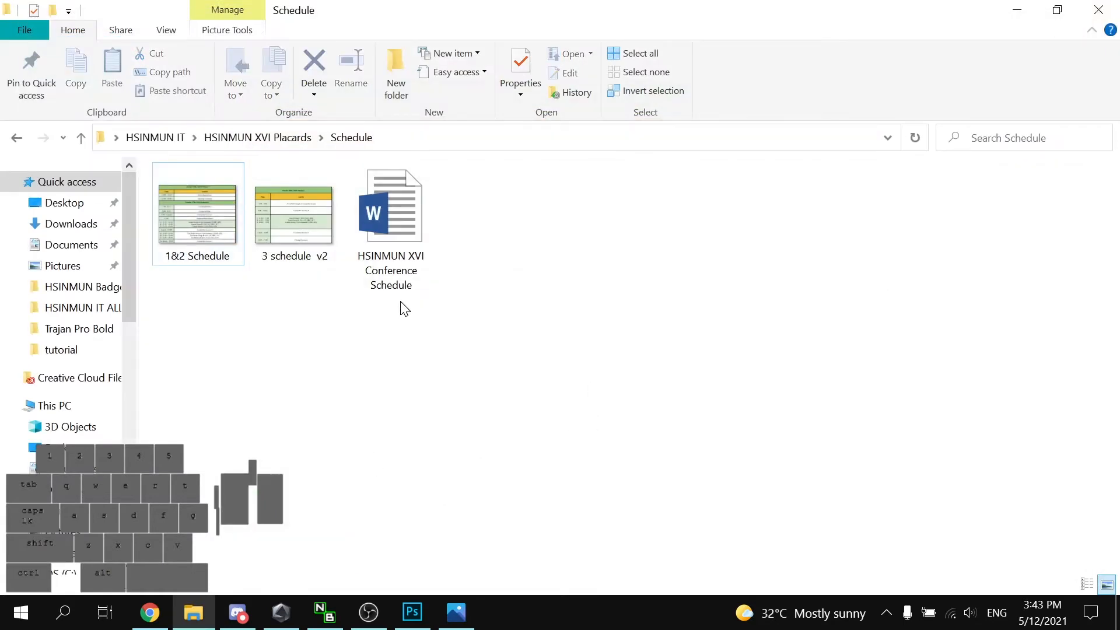
Dismiss the PowerToys notification, open the HSINMUN XVI Conference Schedule document in Word and enable editing
click(1080, 388)
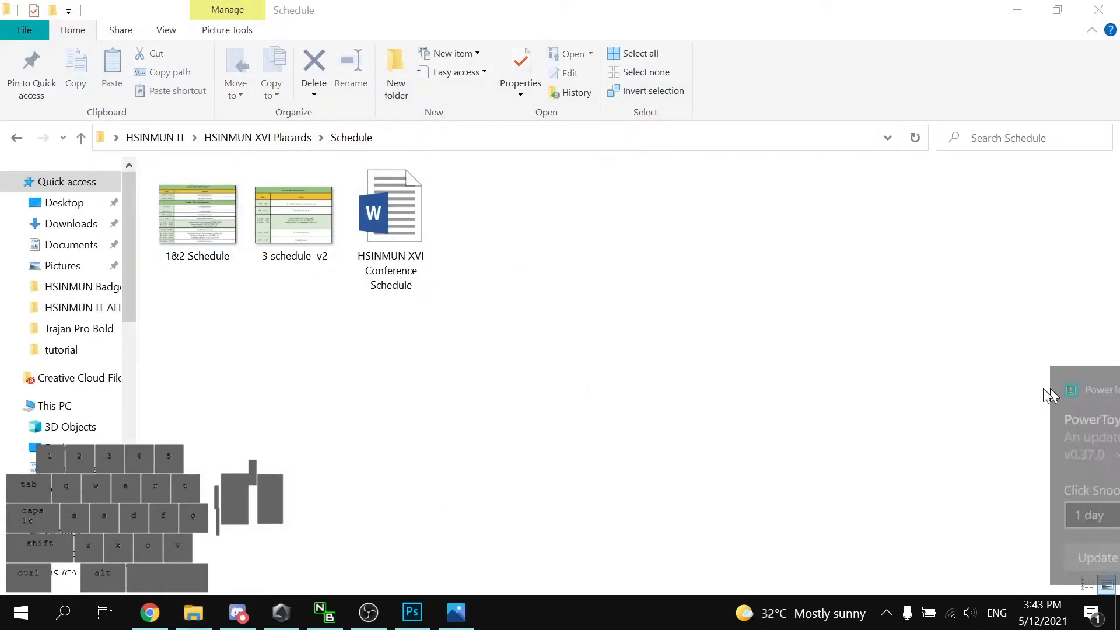
double_click(384, 190)
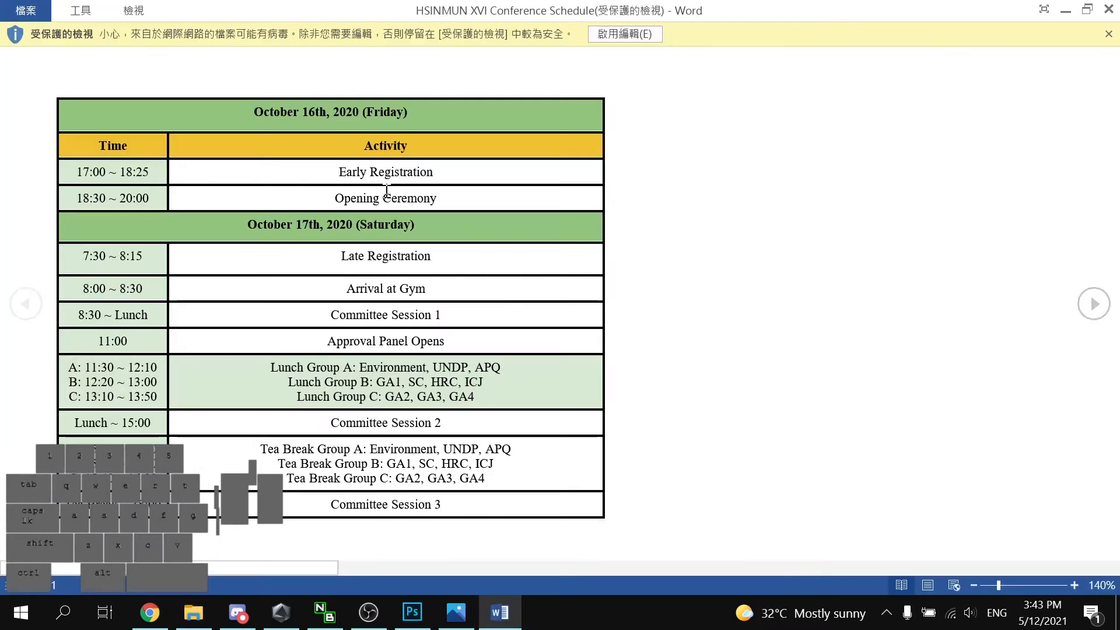
click(624, 34)
Examine the schedule tables for all three conference days, including the separate October 18th table on the following page
scroll(598, 166, down, 10)
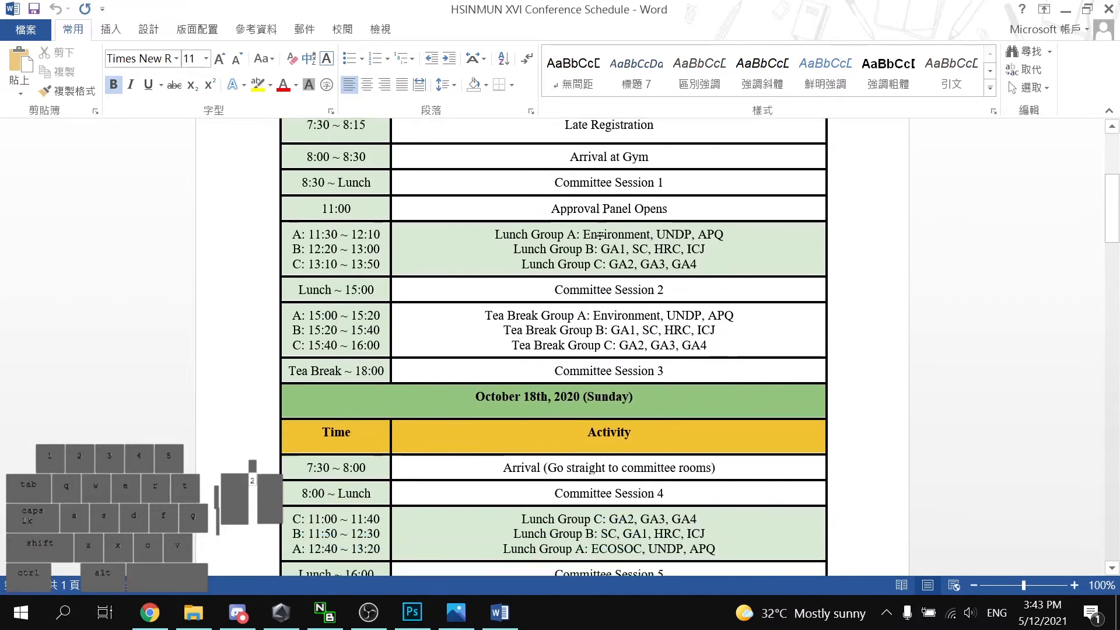
scroll(863, 419, up, 5)
scroll(765, 341, up, 3)
scroll(753, 291, down, 12)
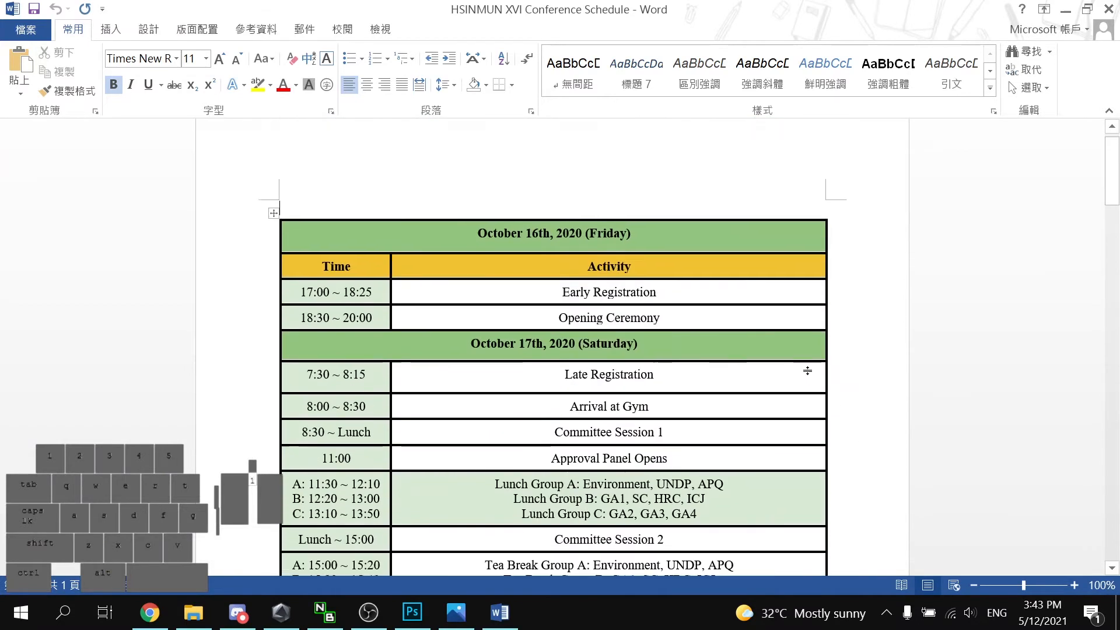
scroll(798, 316, down, 15)
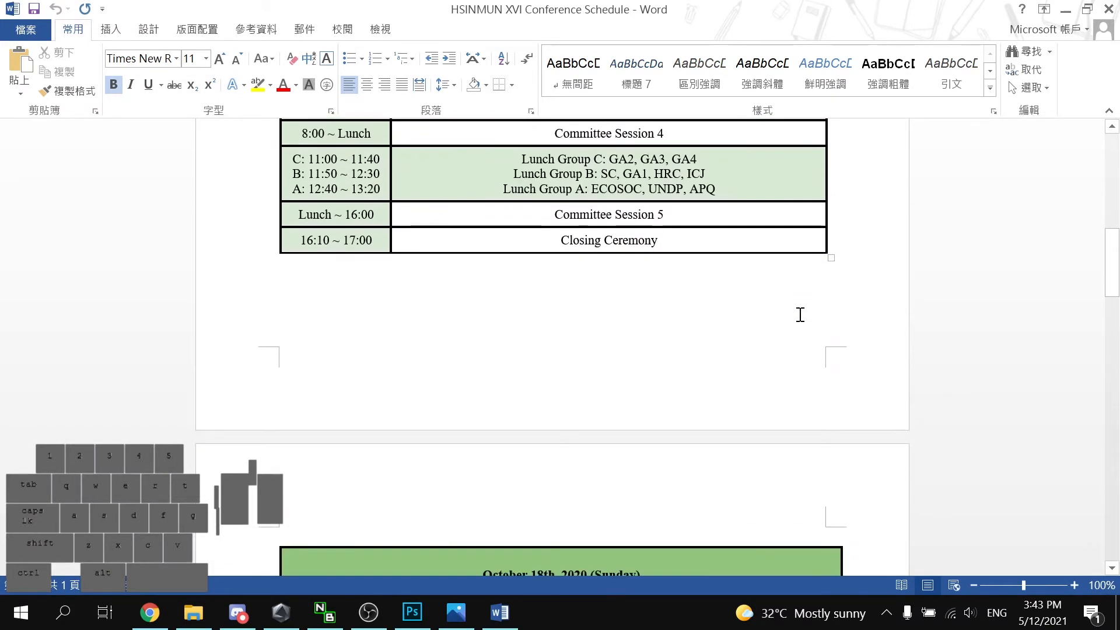
scroll(797, 319, up, 15)
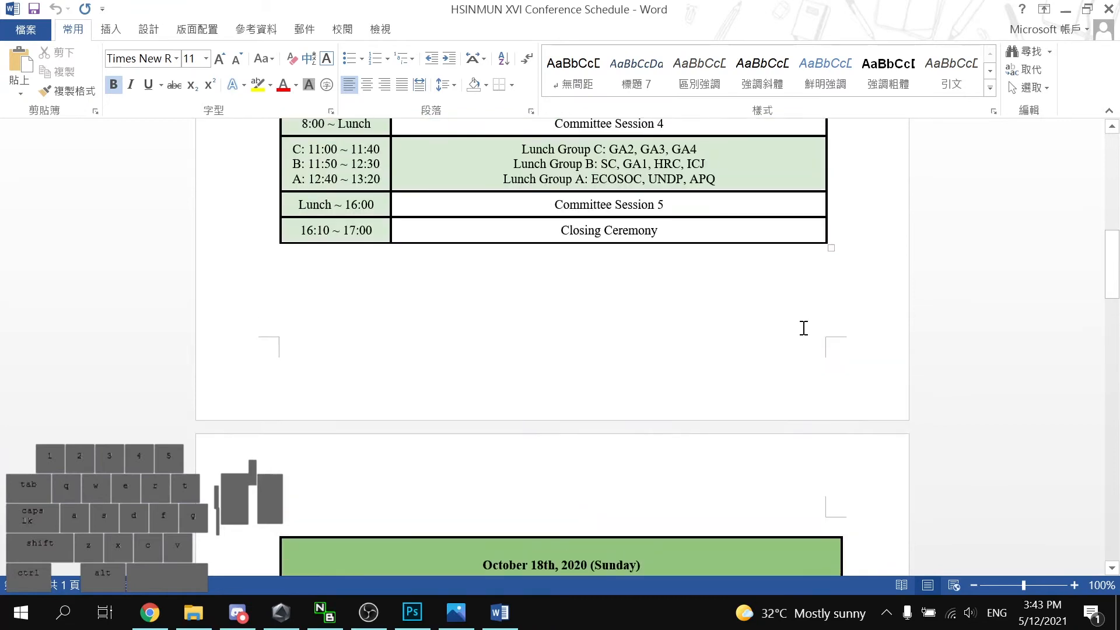
scroll(804, 327, up, 2)
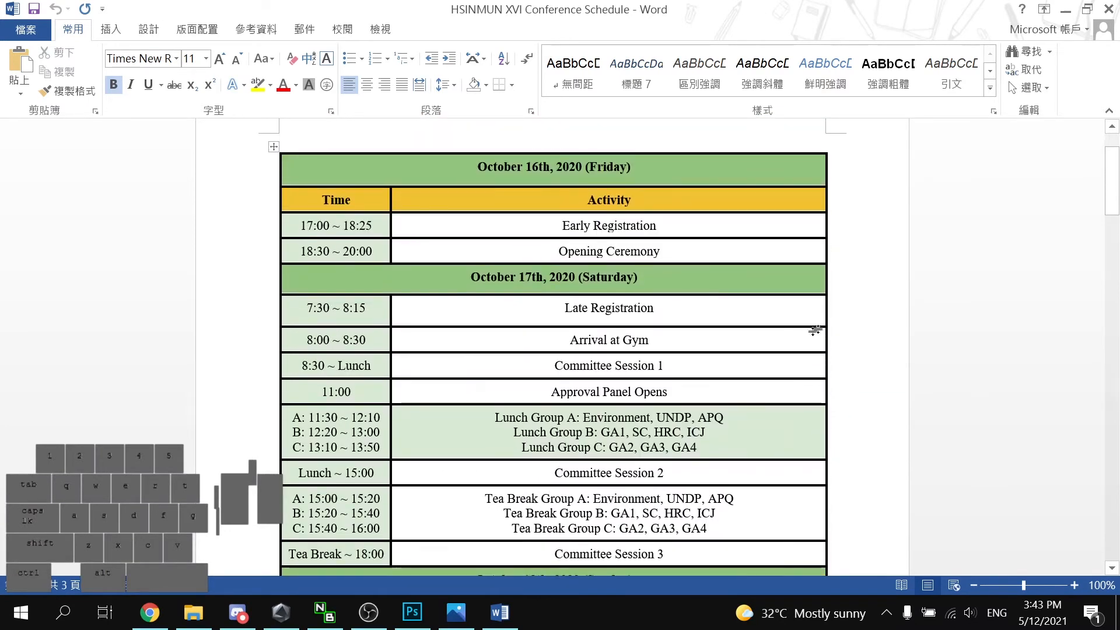
scroll(640, 205, down, 1)
scroll(407, 232, up, 1)
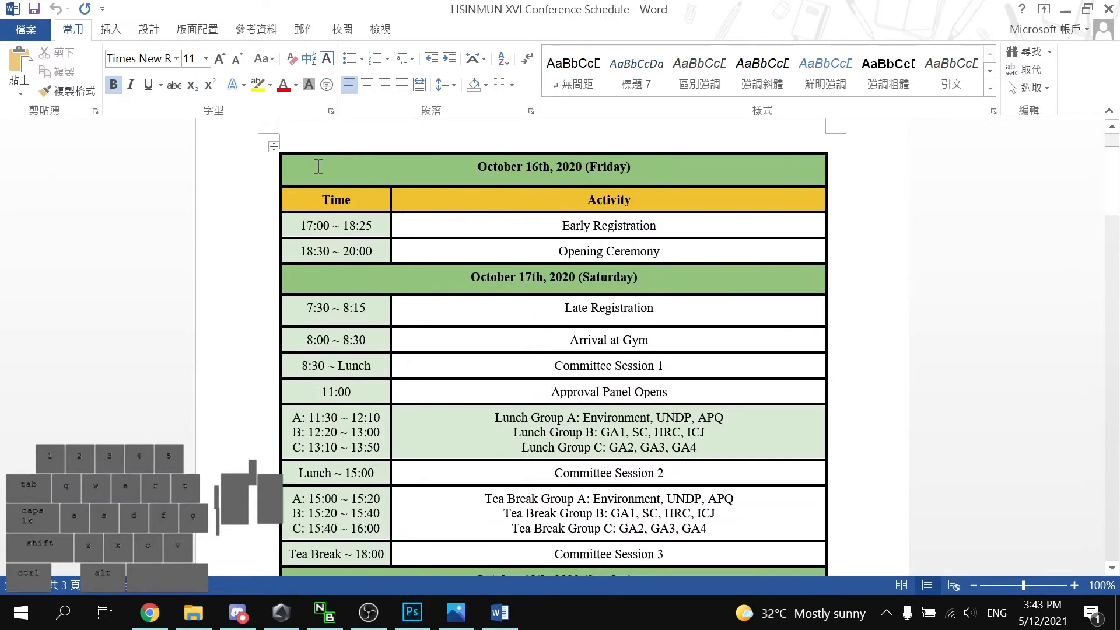
scroll(702, 447, down, 12)
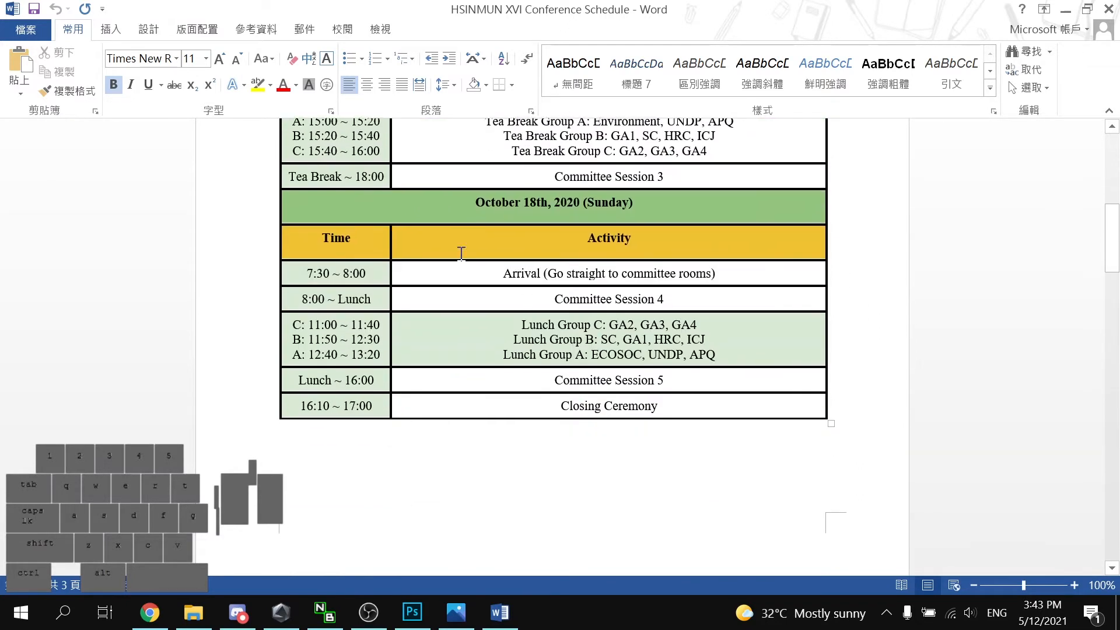
scroll(736, 239, down, 3)
drag(736, 239, 723, 425)
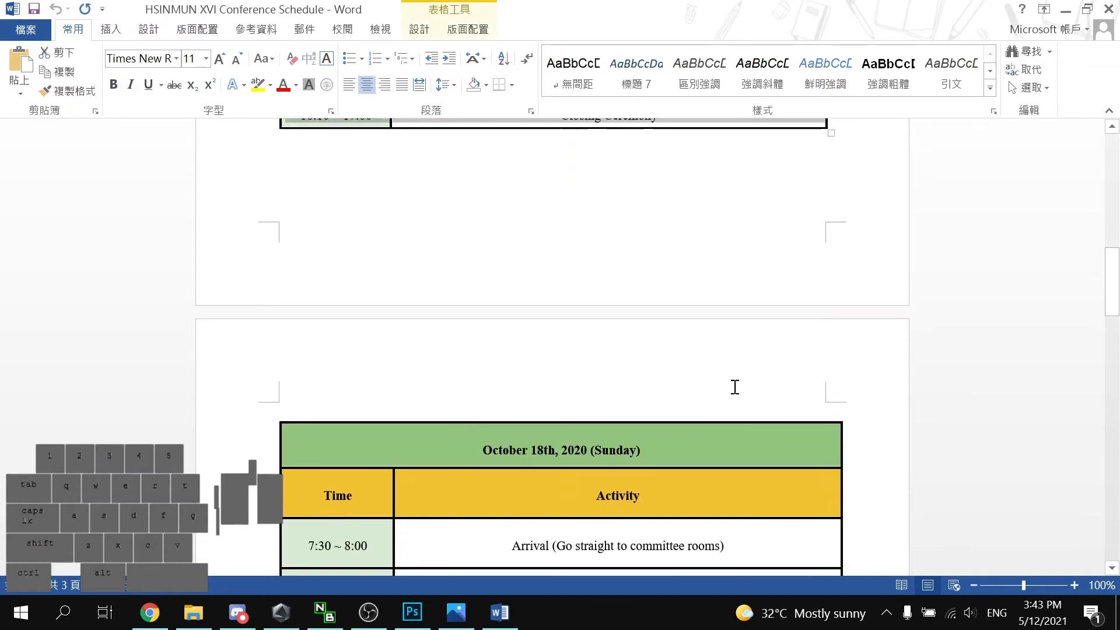
scroll(688, 320, down, 9)
scroll(957, 312, up, 12)
scroll(936, 331, down, 13)
scroll(947, 392, up, 17)
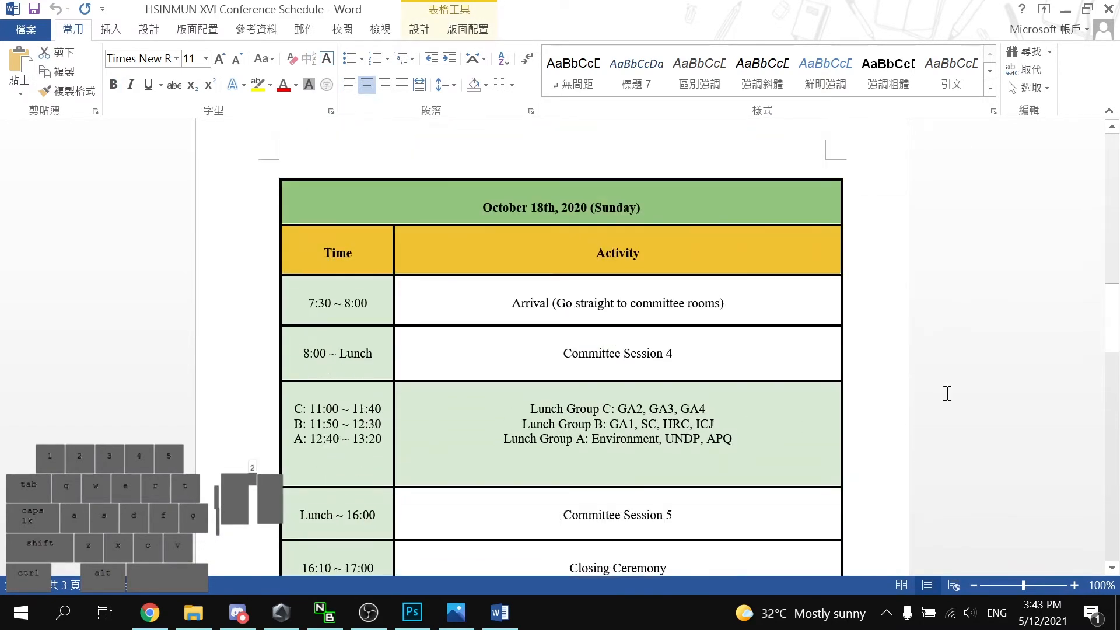
scroll(864, 385, up, 1)
scroll(865, 388, down, 1)
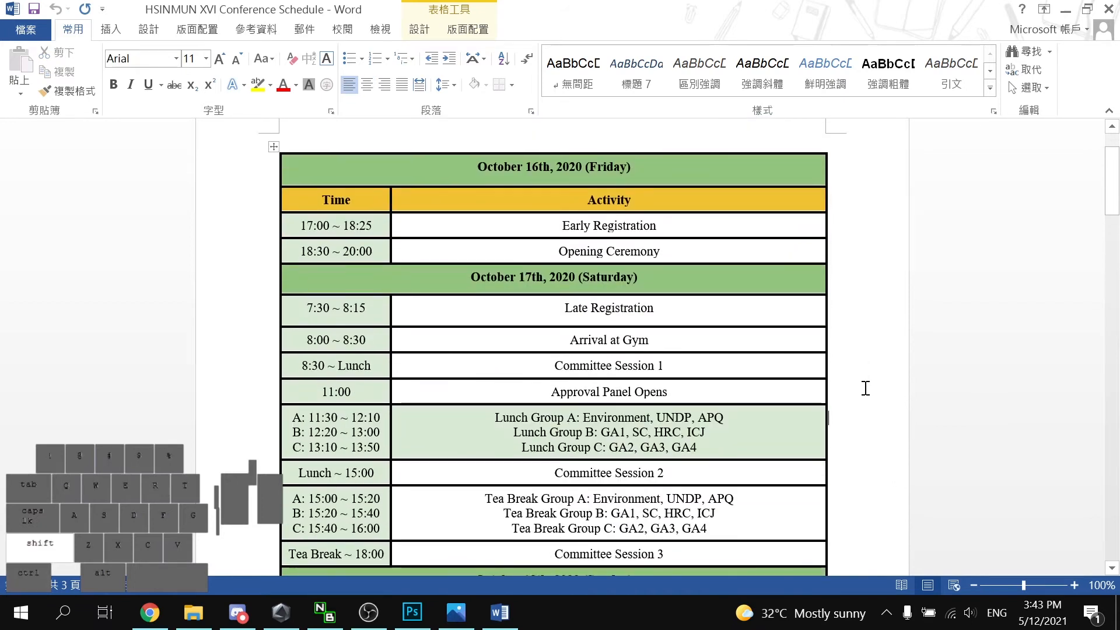
key(super+shift+s)
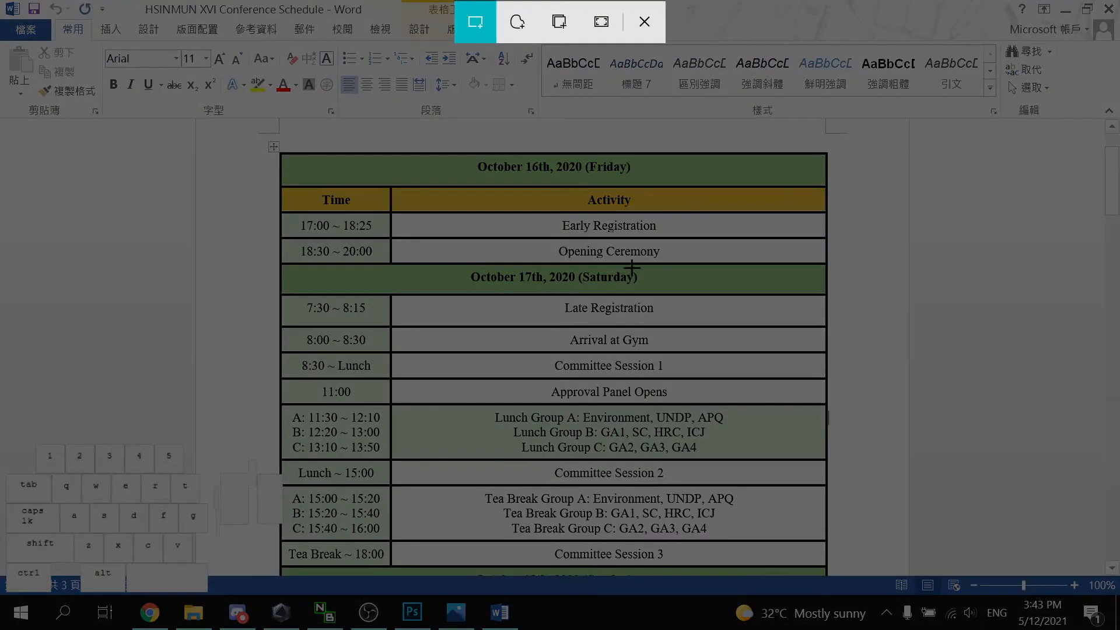
mouse_move(275, 149)
mouse_down()
mouse_move(508, 250)
mouse_move(887, 387)
mouse_move(832, 492)
mouse_move(838, 570)
mouse_move(828, 570)
mouse_up()
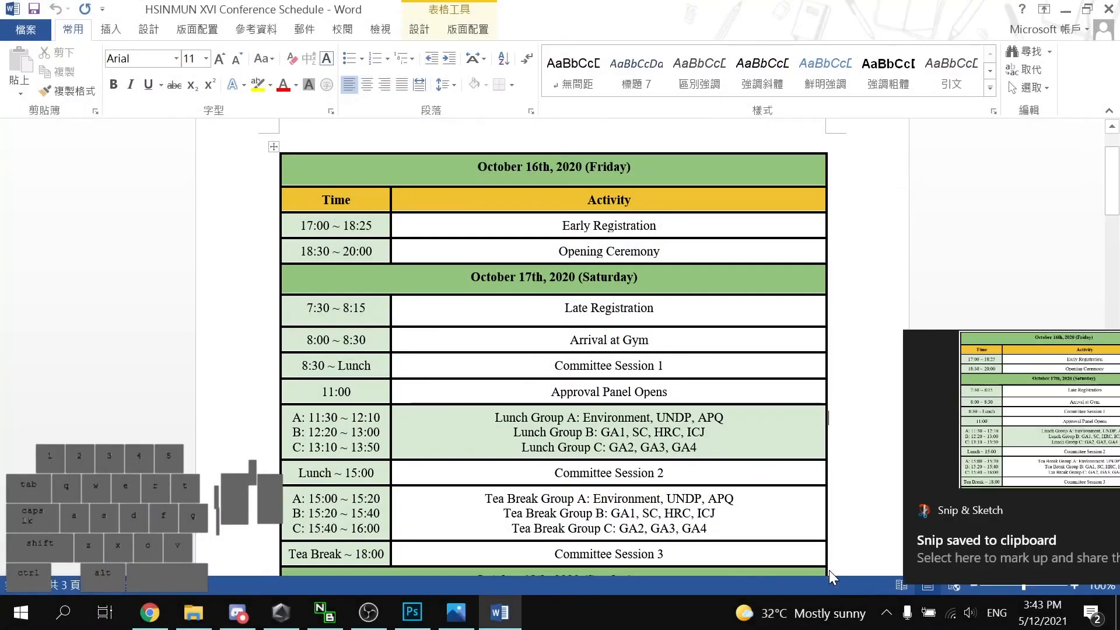
click(902, 383)
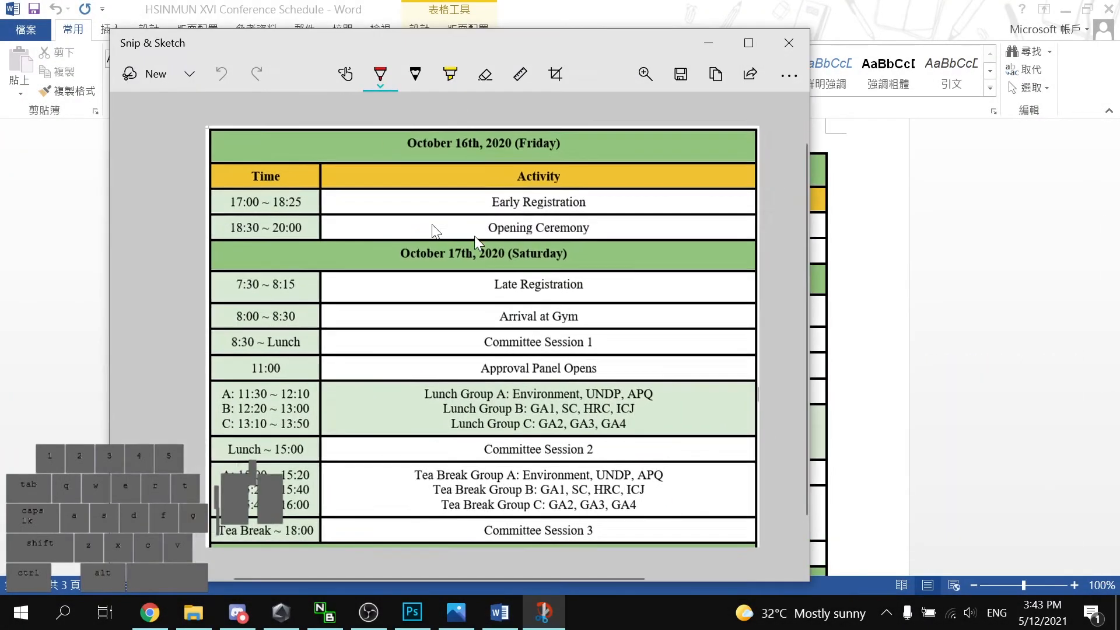
scroll(163, 128, up, 1)
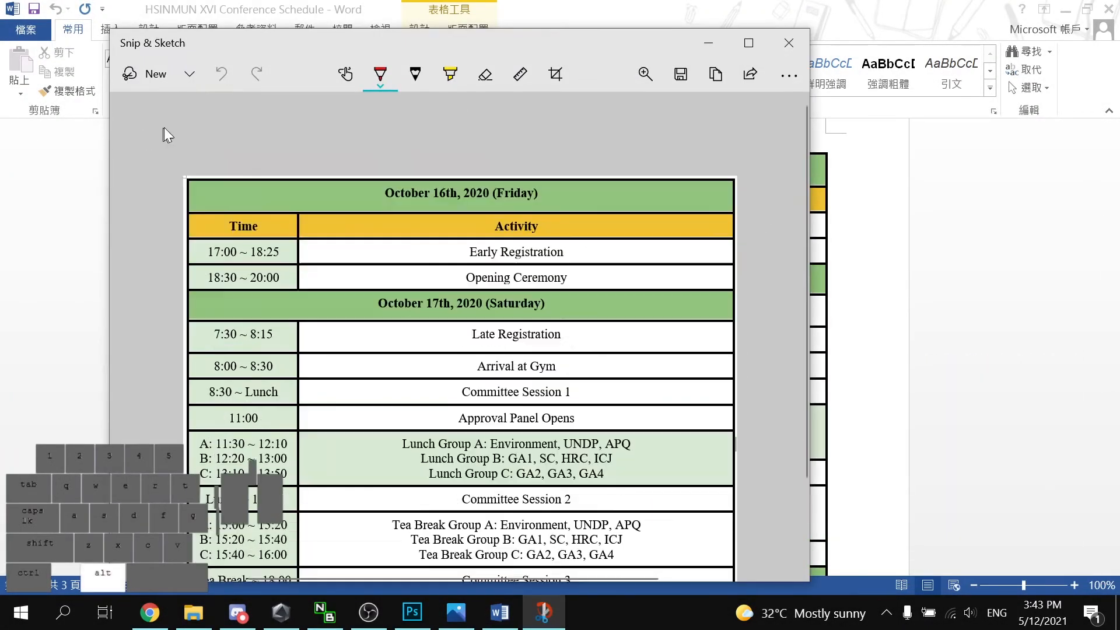
scroll(133, 217, up, 1)
scroll(175, 214, up, 2)
scroll(175, 214, up, 2)
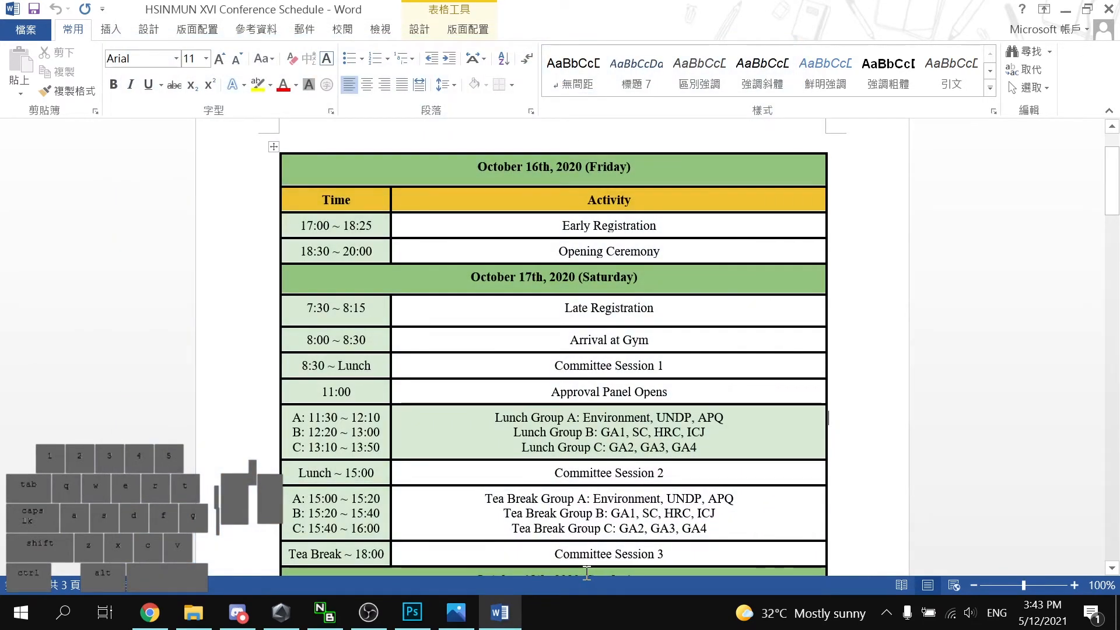
click(465, 616)
click(464, 615)
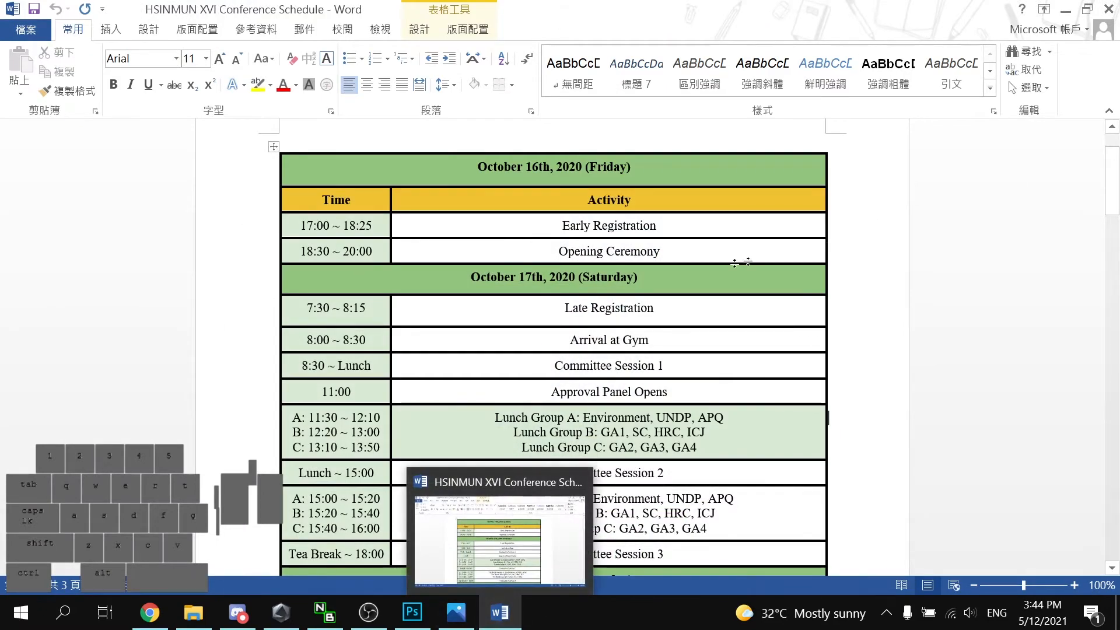
Capture a rectangular snip of the October 16th and October 17th schedule tables and open it in Snip & Sketch
key(super+shift+s)
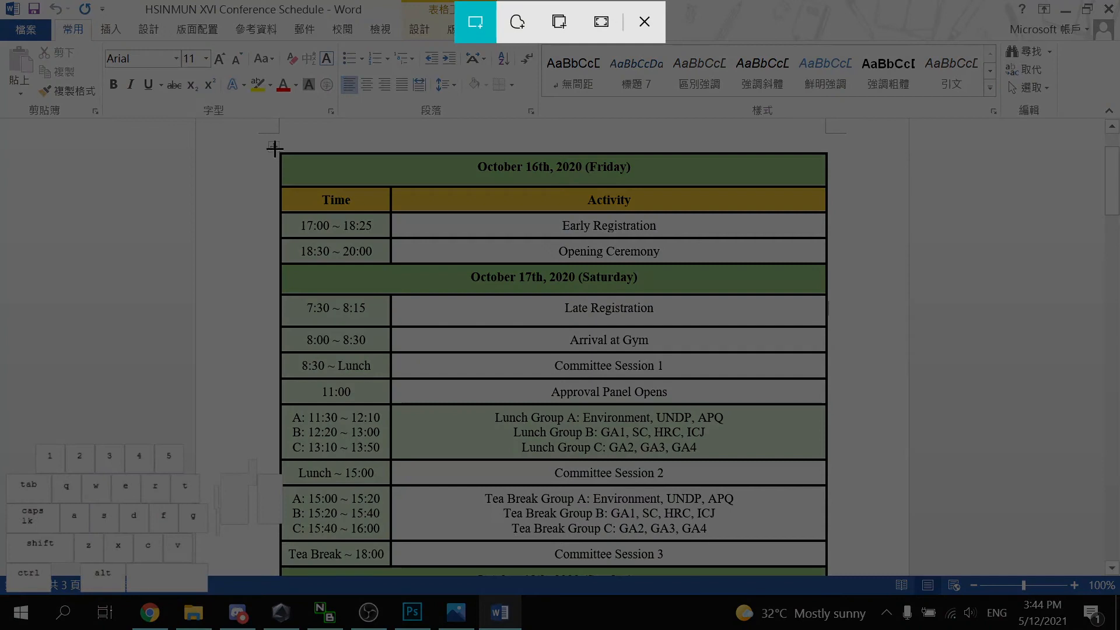
mouse_move(274, 148)
mouse_down()
mouse_move(842, 555)
mouse_move(828, 570)
mouse_up()
click(964, 429)
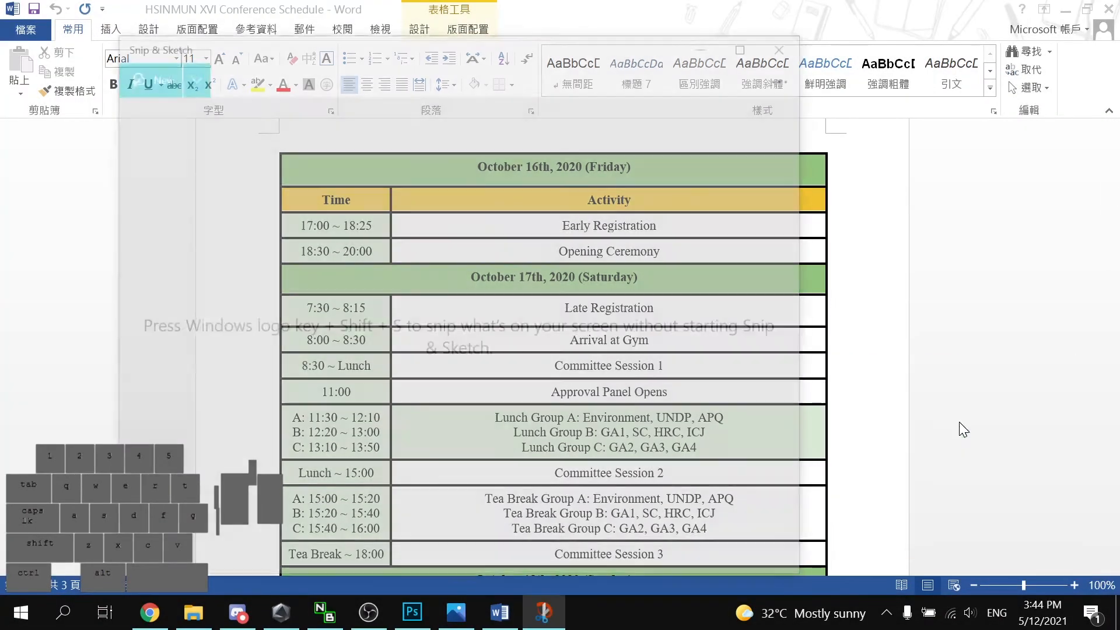
Crop the October 16th and 17th snip tightly to the table's outer border, removing the white margin and the green strip below
click(562, 69)
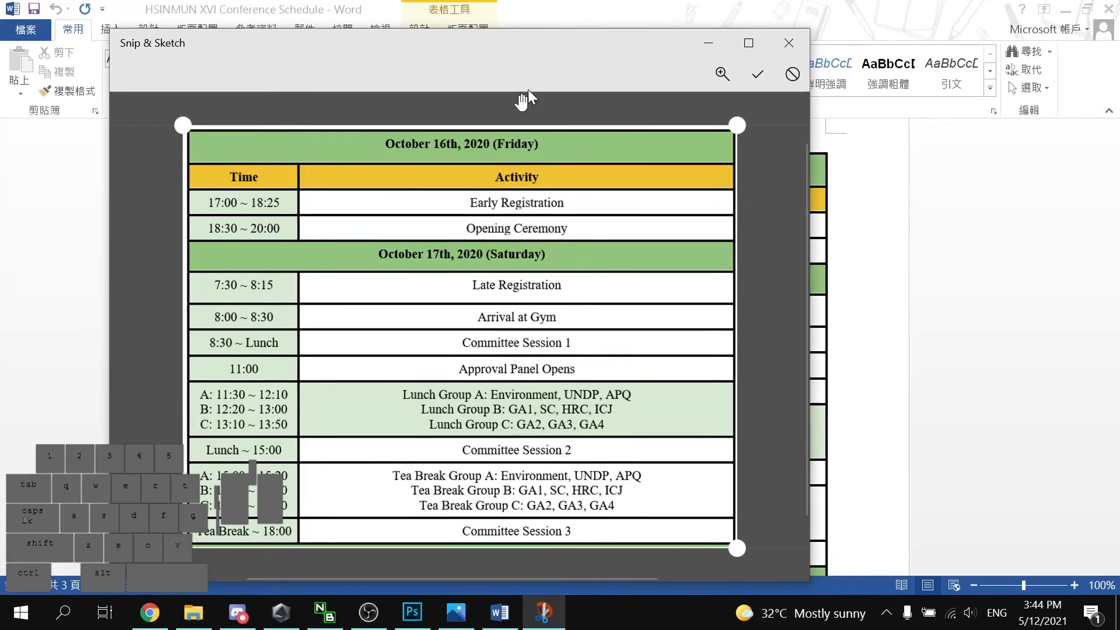
scroll(150, 120, up, 5)
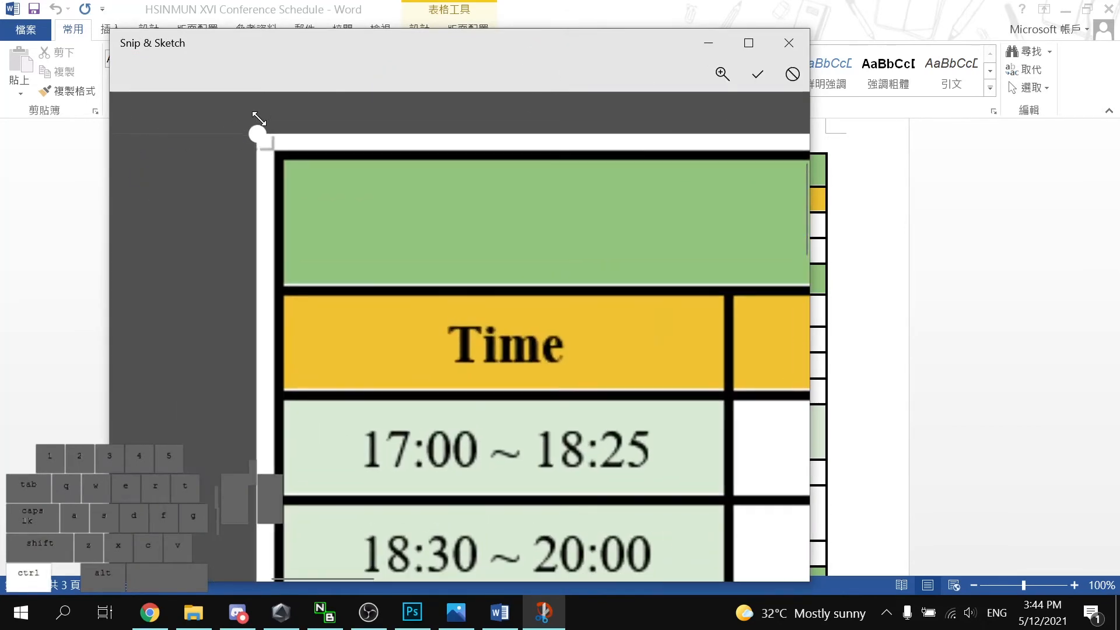
drag(264, 131, 281, 147)
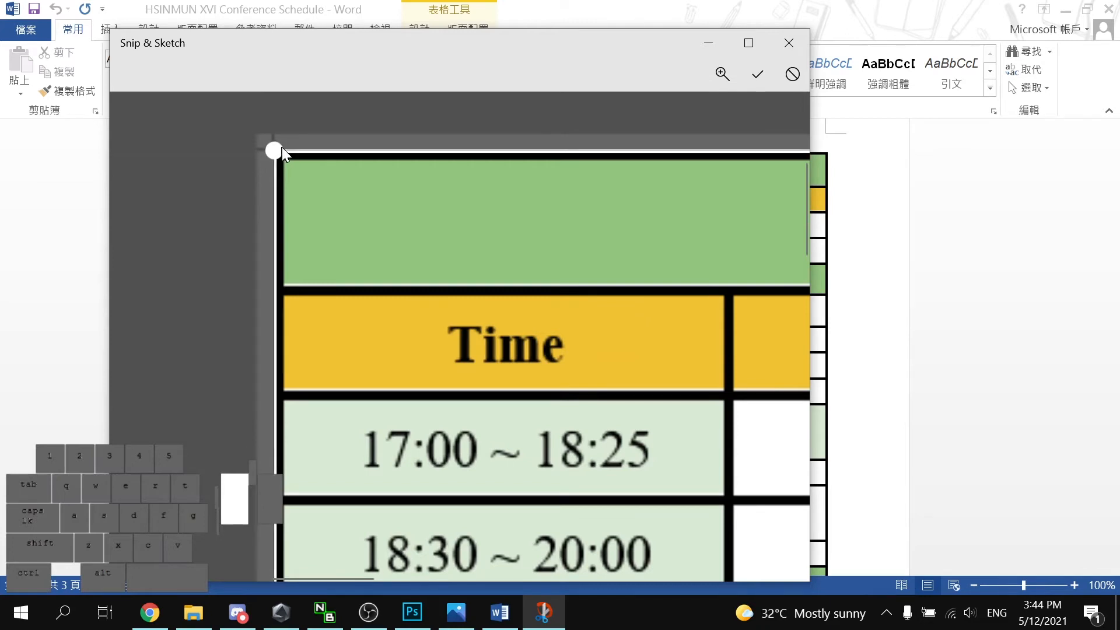
scroll(393, 223, down, 3)
scroll(394, 223, down, 3)
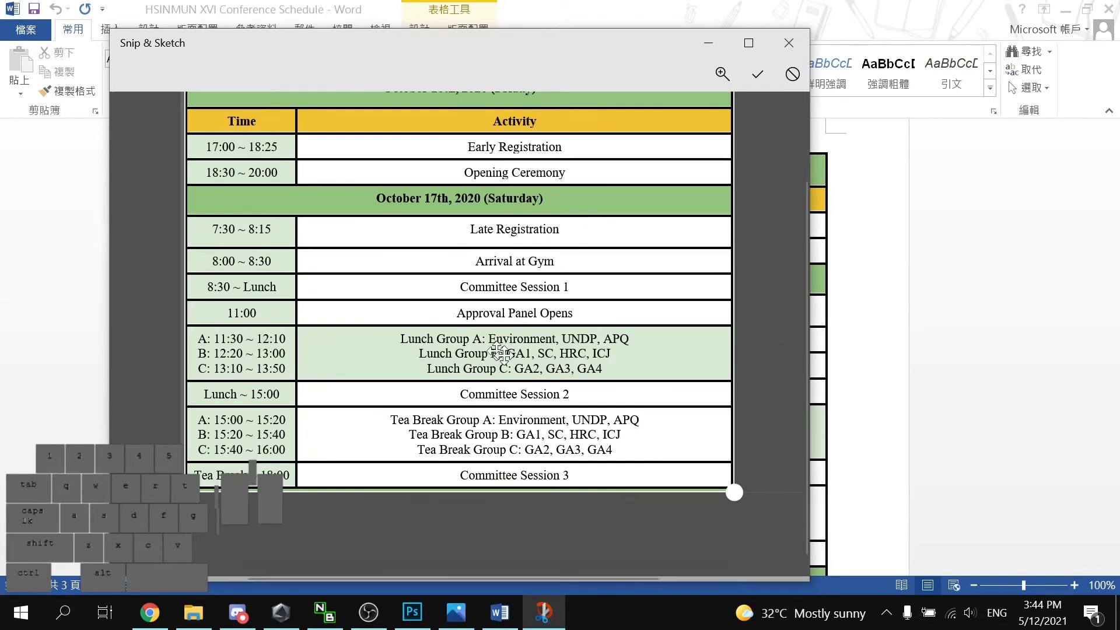
key(super)
key(super)
scroll(770, 500, up, 5)
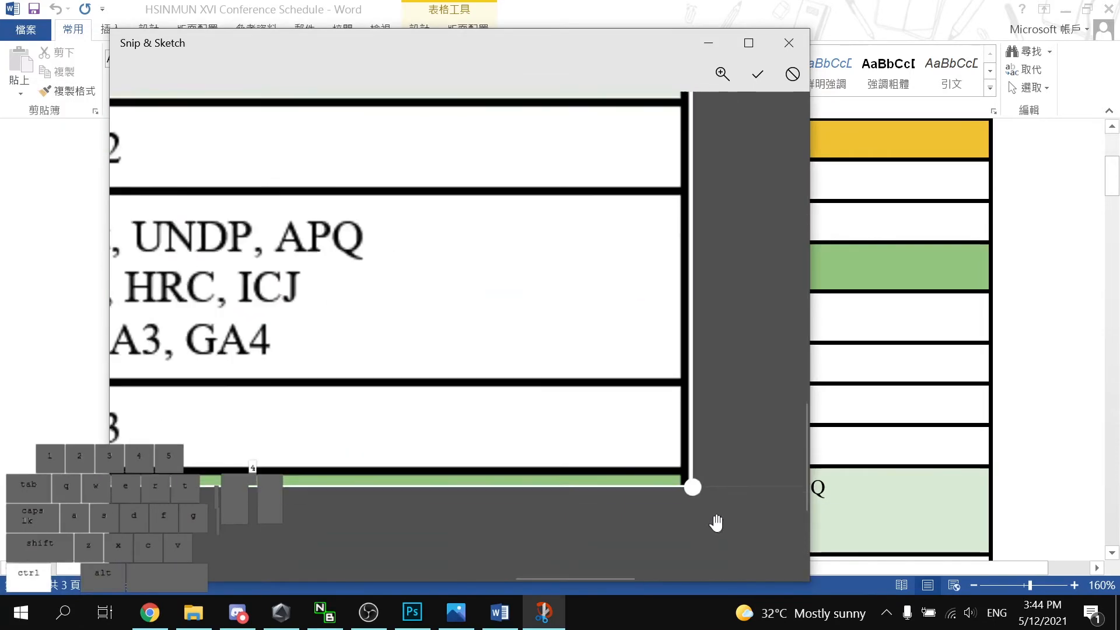
drag(687, 464, 692, 465)
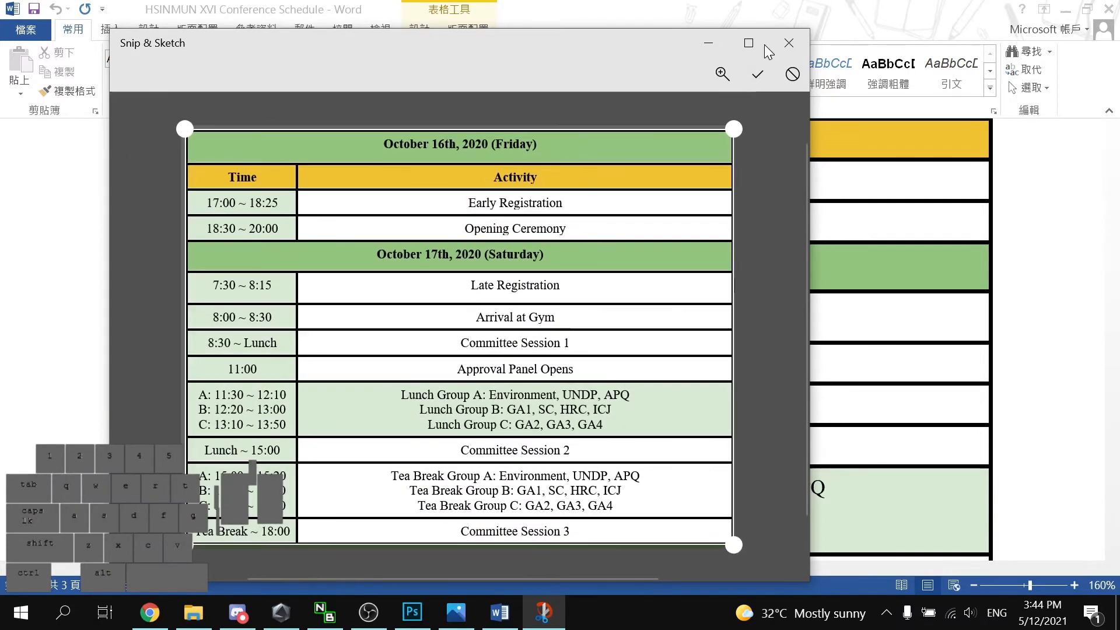
click(757, 74)
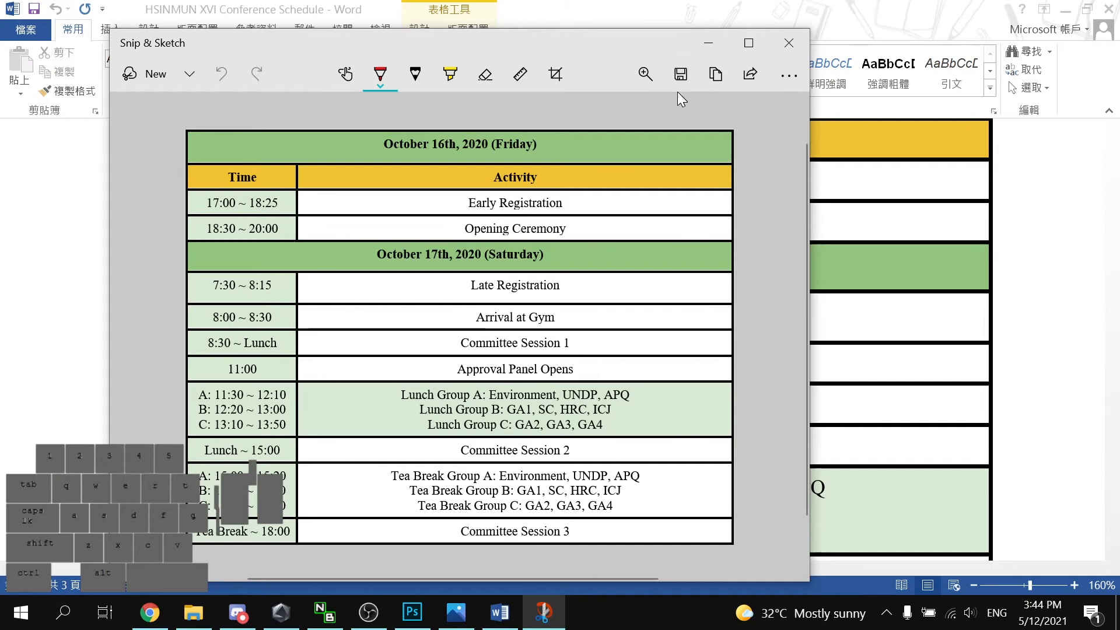
Save the snip as 1&2 Schedule PNG in HSINMUN IT > HSINMUN XVI Placards > Schedule, replacing the existing file, and close Snip & Sketch
click(680, 74)
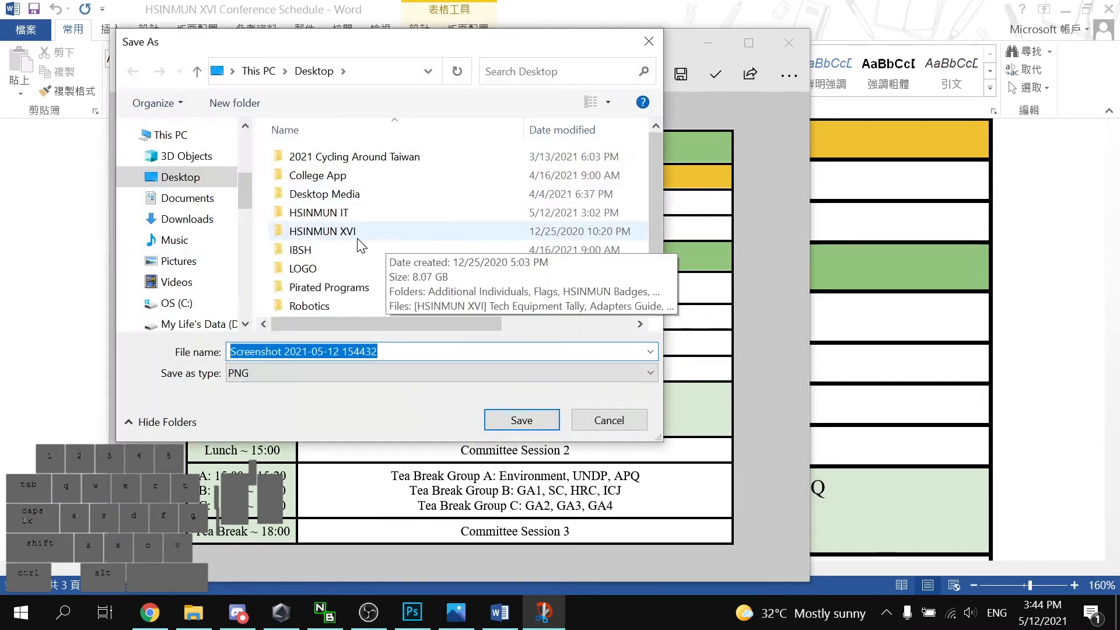
click(416, 212)
double_click(416, 211)
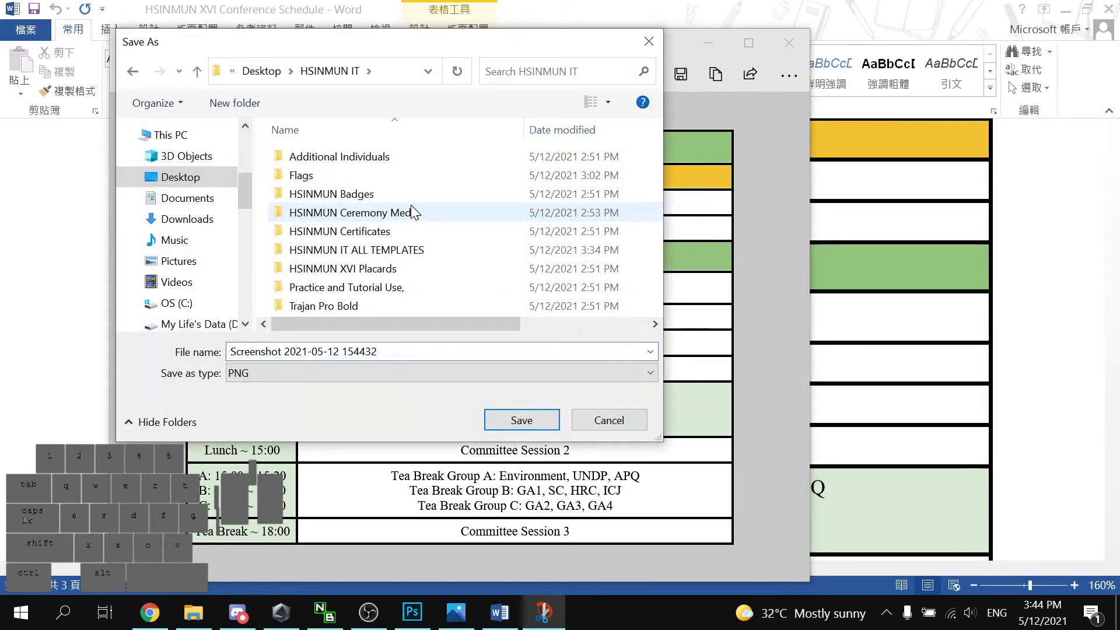
double_click(461, 269)
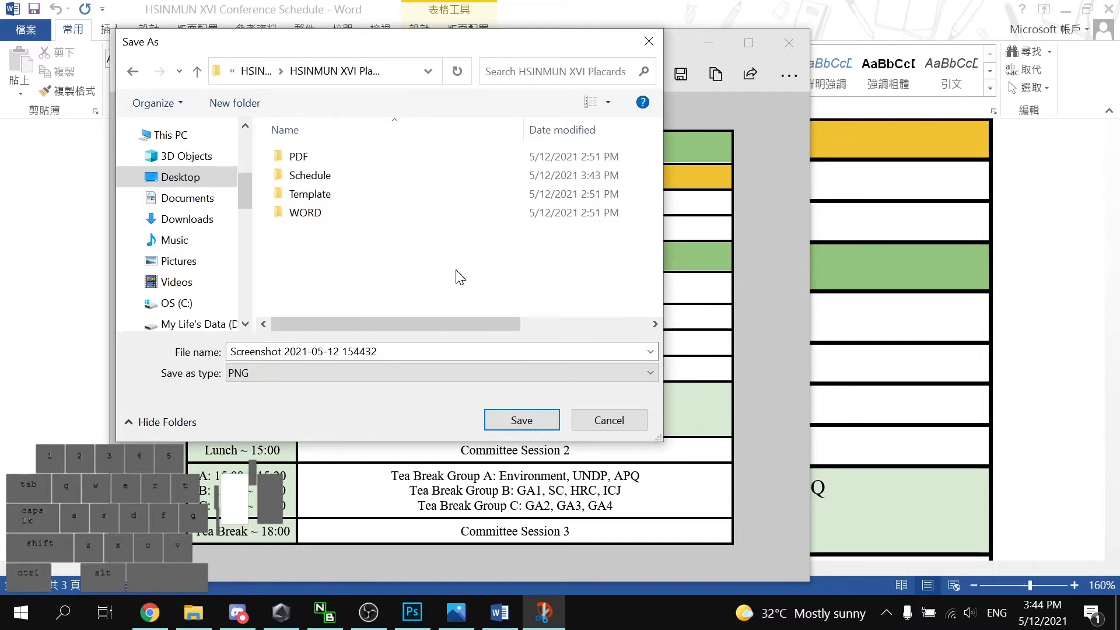
click(365, 182)
double_click(364, 183)
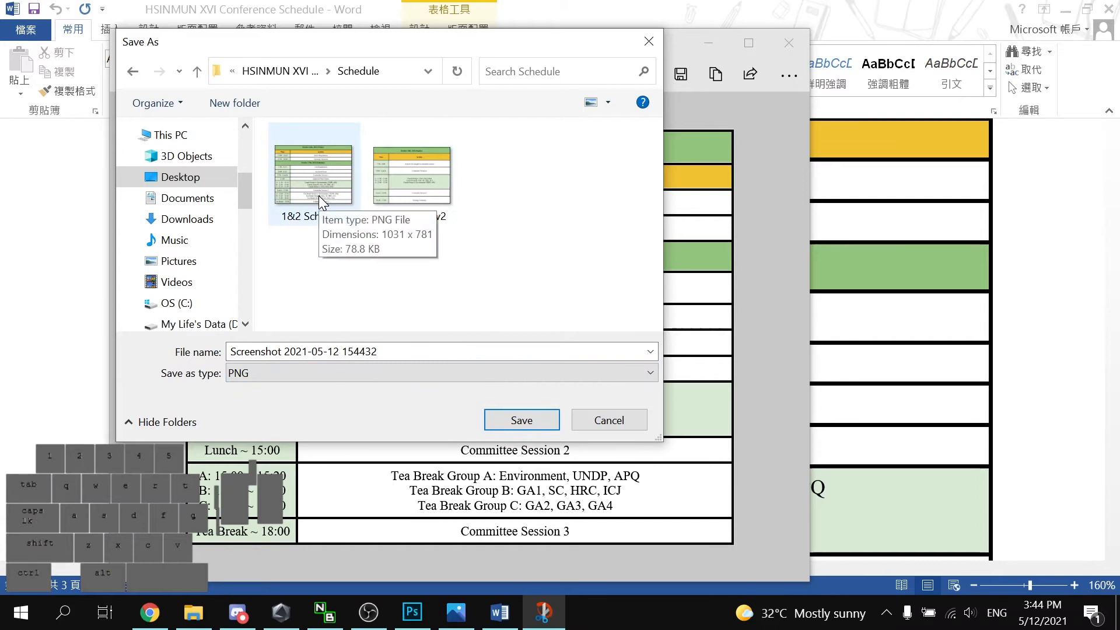
mouse_move(183, 42)
mouse_down()
mouse_move(736, 76)
mouse_move(633, 132)
mouse_up()
drag(836, 121, 720, 90)
click(648, 250)
key(Return)
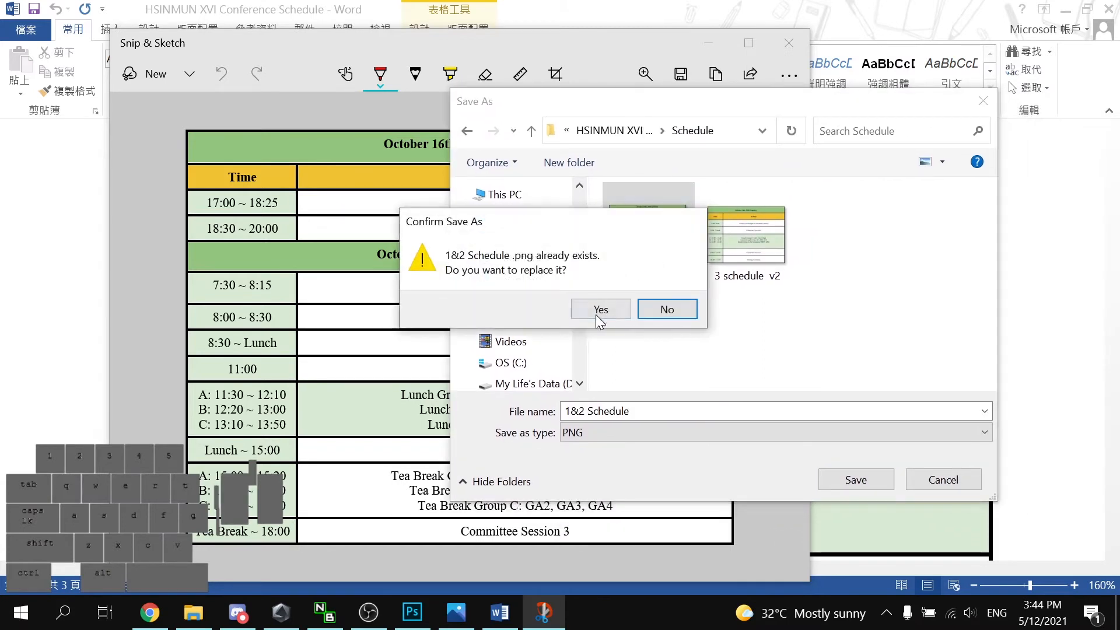
click(597, 309)
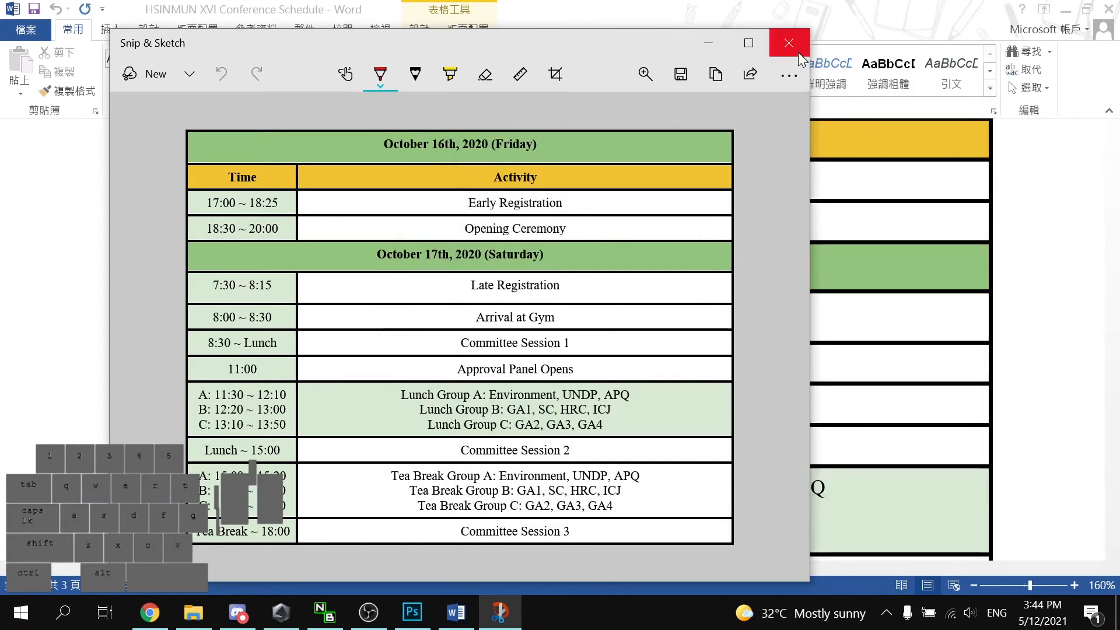
click(784, 44)
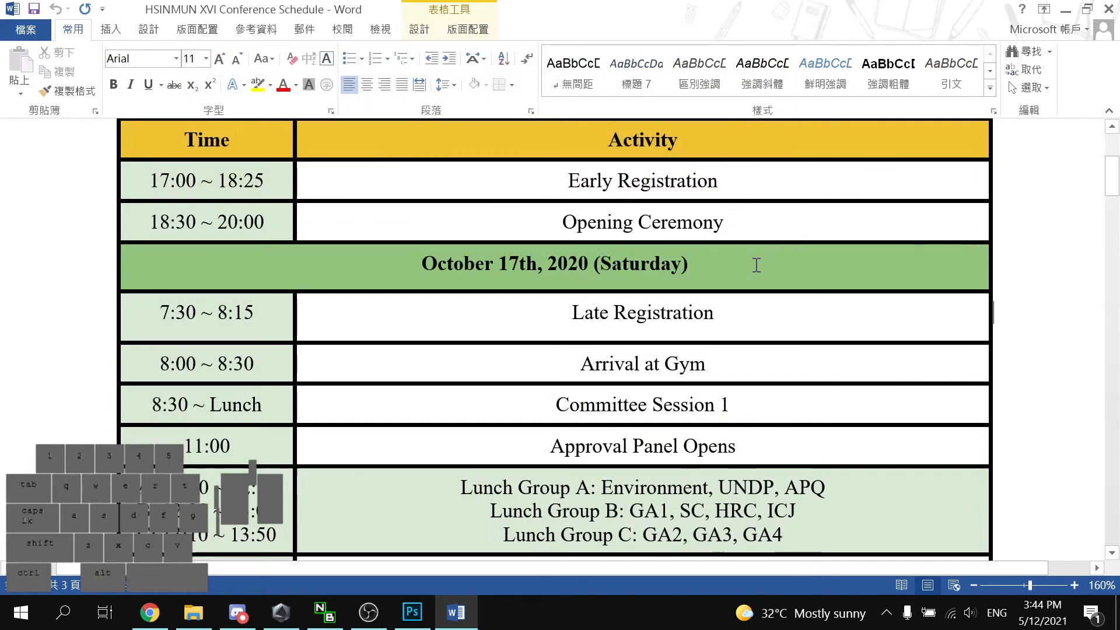
Capture a rectangular snip of the whole October 18th schedule table in the Word document and open it in Snip & Sketch
scroll(756, 264, down, 9)
key(alt)
scroll(865, 376, down, 6)
scroll(771, 392, down, 3)
scroll(768, 395, down, 5)
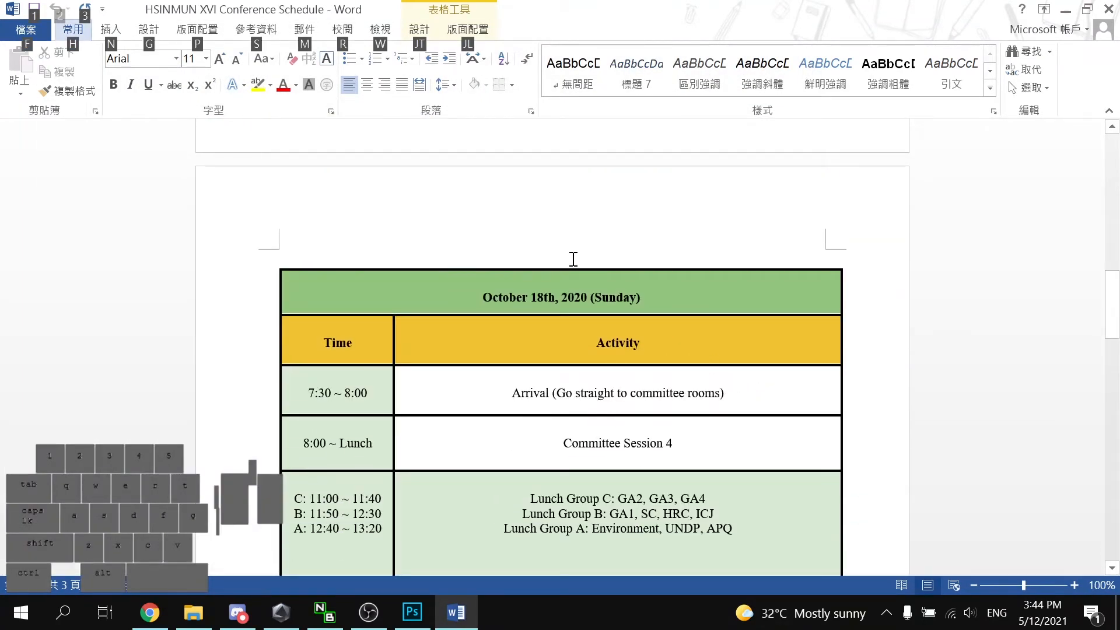
key(alt)
scroll(573, 222, down, 3)
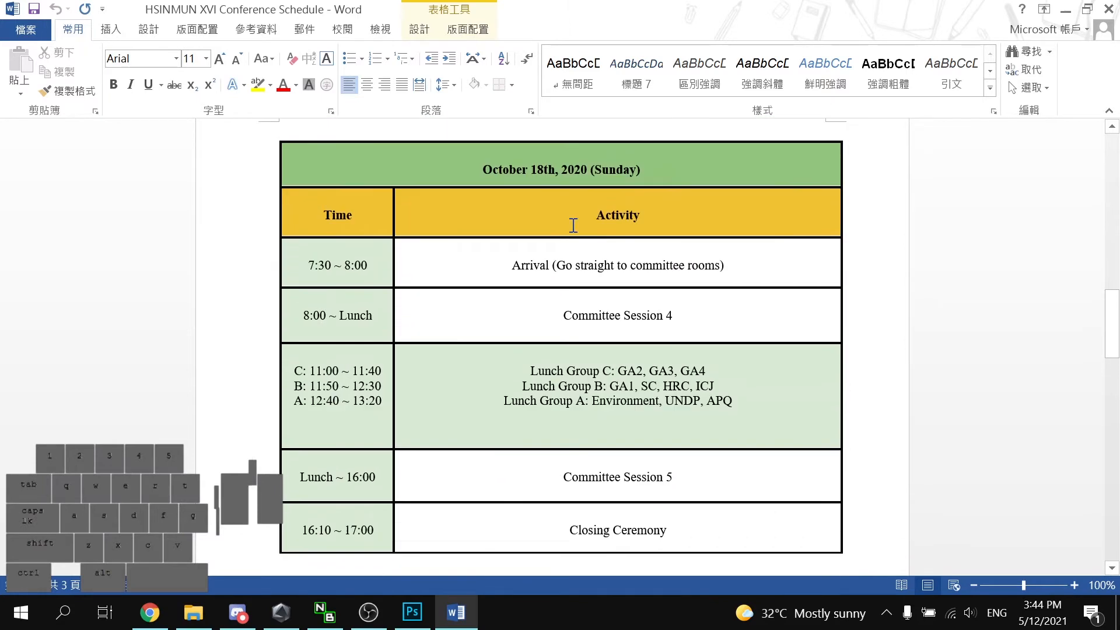
key(super+shift+s)
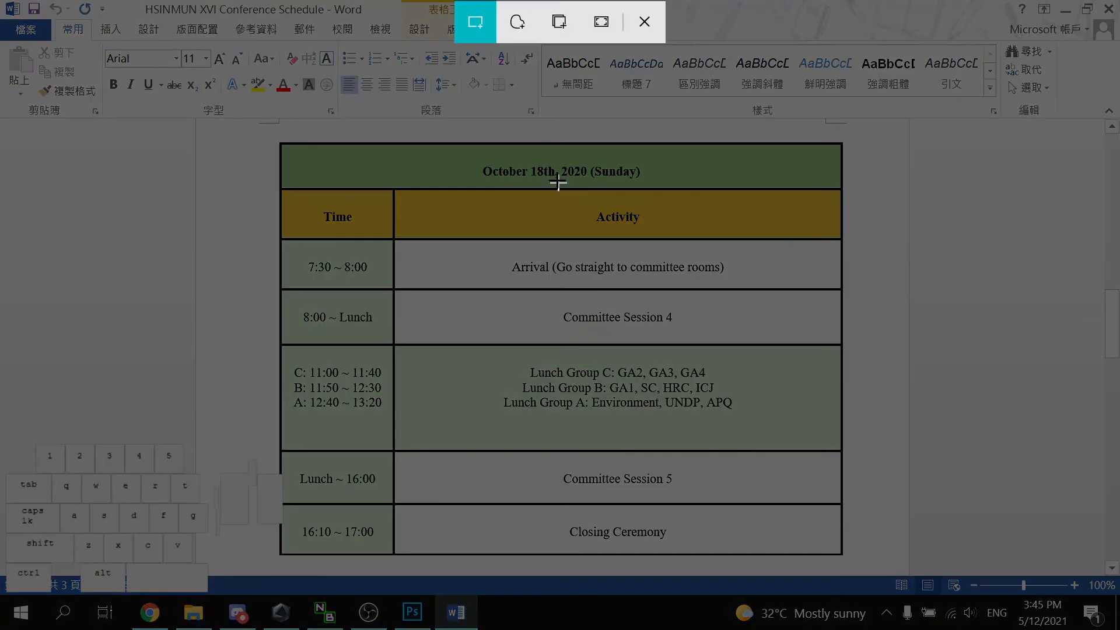
drag(275, 139, 845, 556)
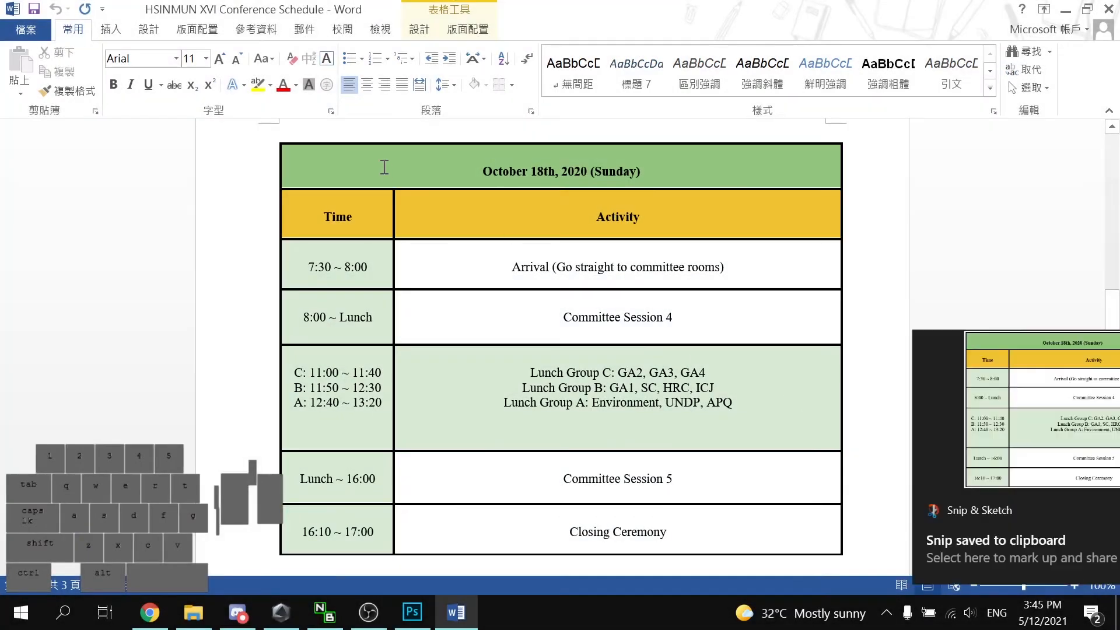
click(1014, 545)
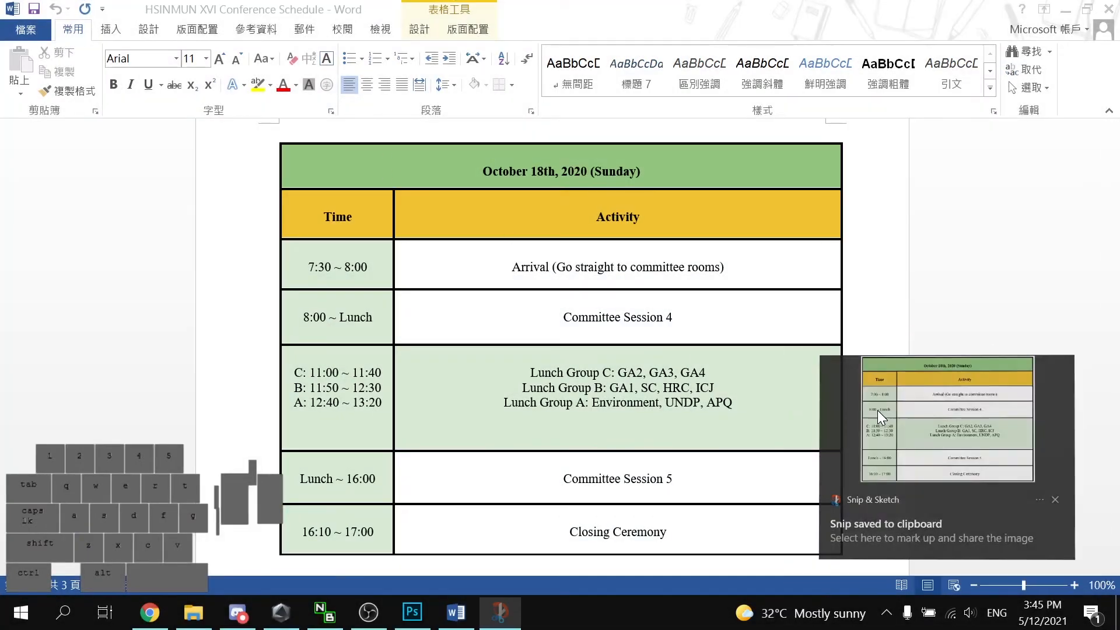
Crop the October 18th snip to the table's outer black border, trimming the white margins
click(554, 74)
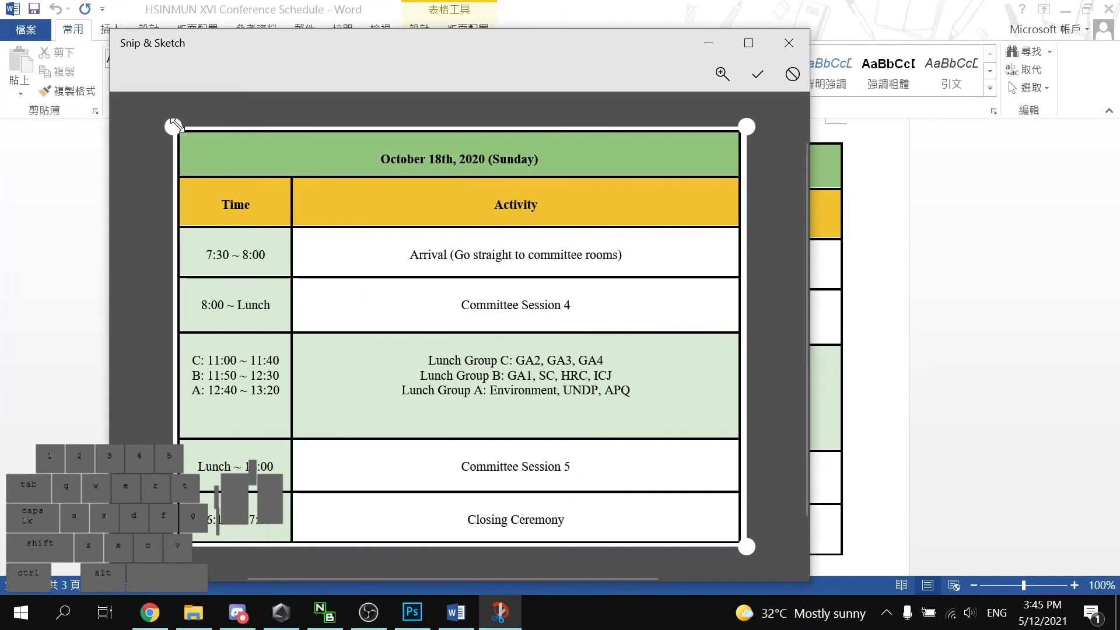
drag(743, 545, 710, 528)
scroll(748, 543, up, 6)
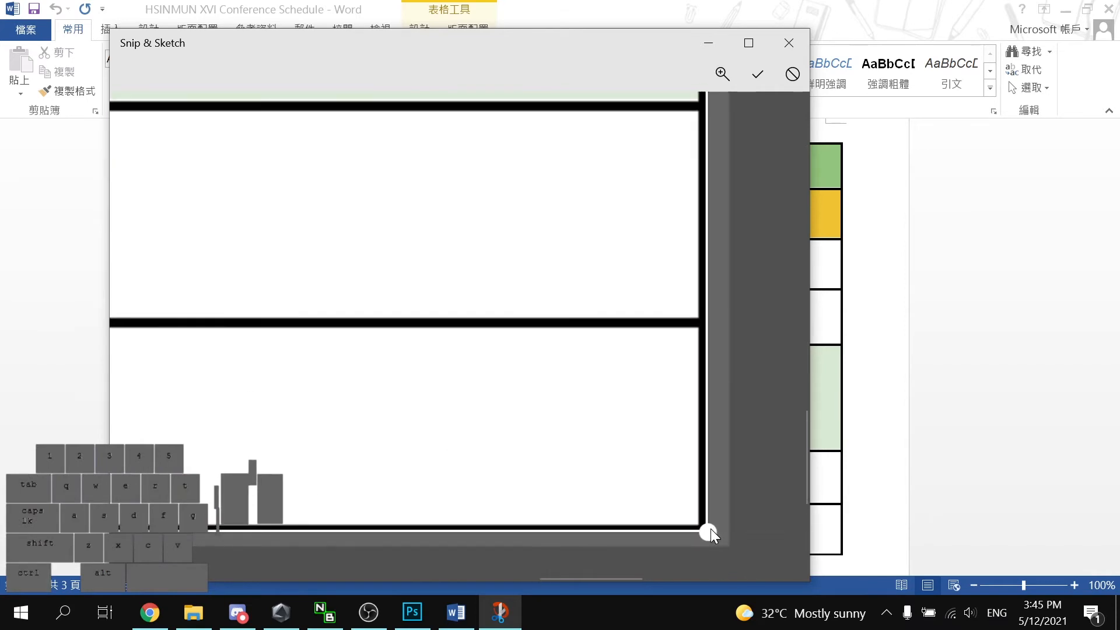
scroll(710, 528, down, 5)
scroll(143, 149, up, 3)
scroll(142, 149, up, 2)
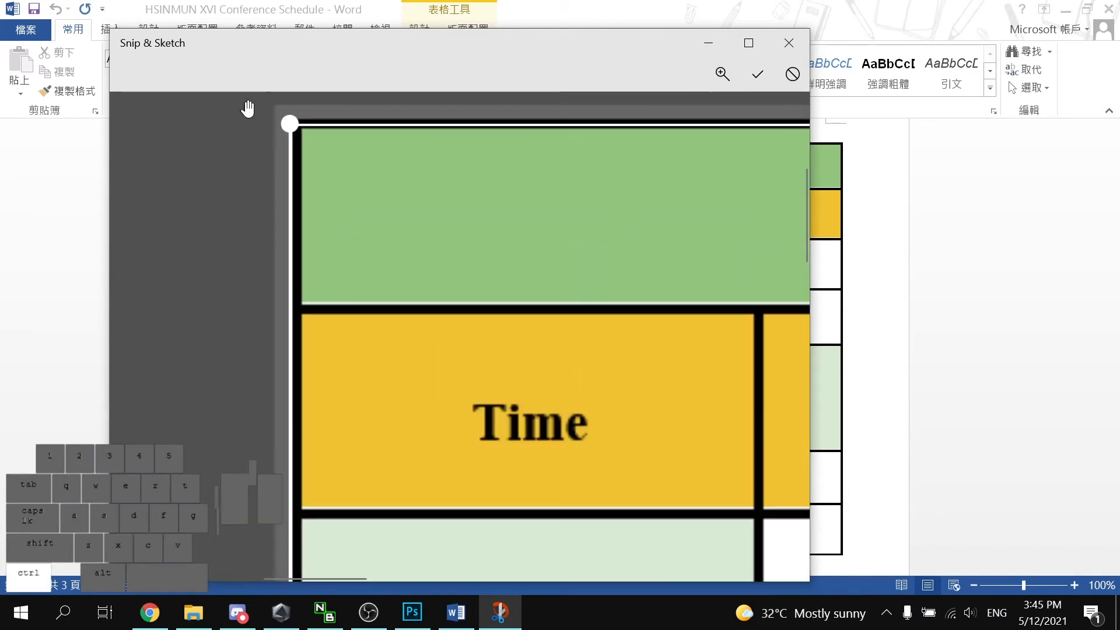
mouse_move(292, 123)
mouse_down()
mouse_move(298, 110)
mouse_move(290, 120)
mouse_up()
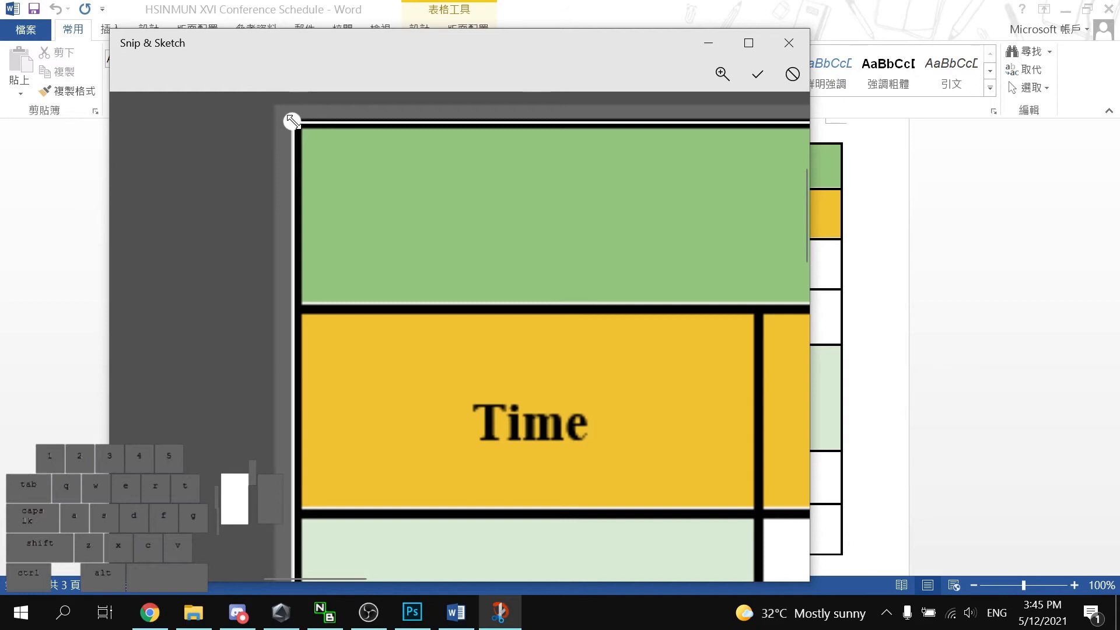
scroll(243, 182, down, 4)
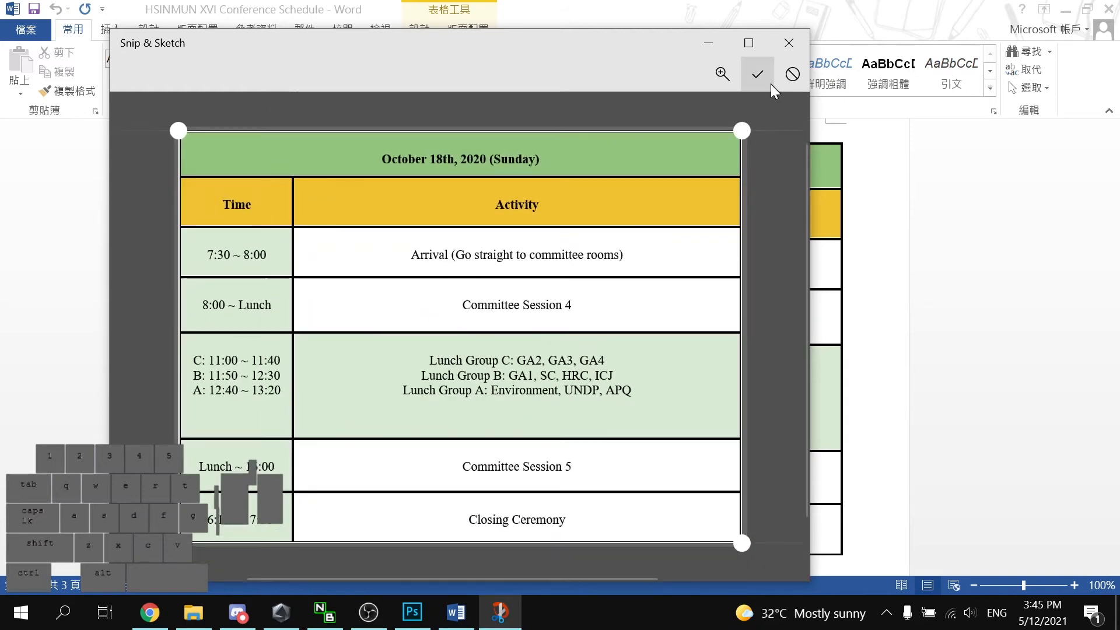
click(758, 75)
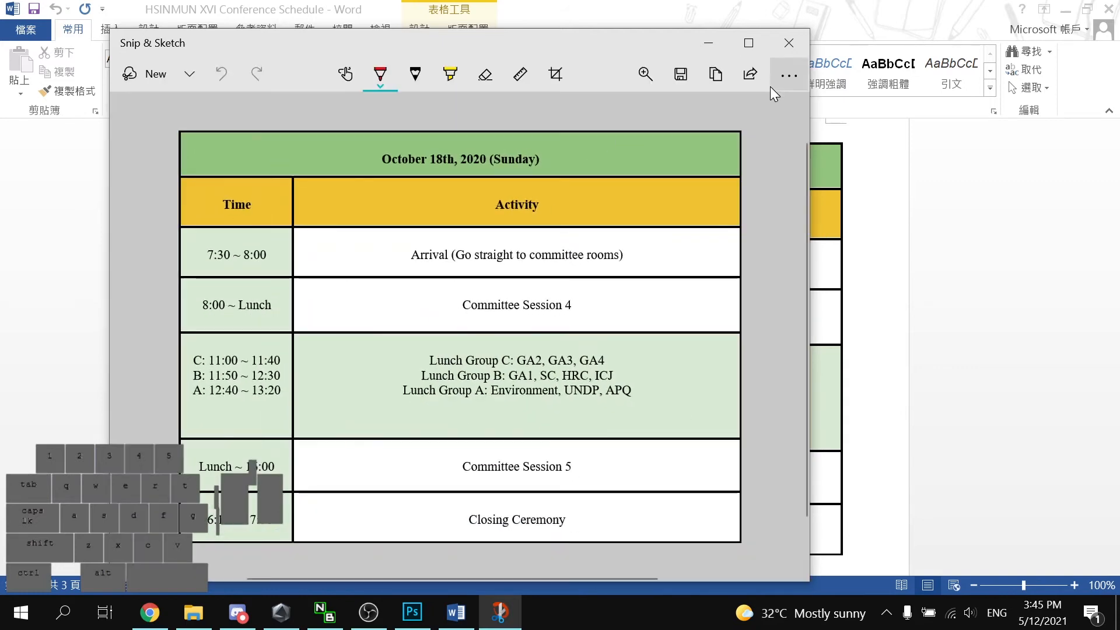
Save the October 18th snip over the existing 3 schedule v2 PNG in the Schedule folder, and close Snip & Sketch and Word
click(686, 83)
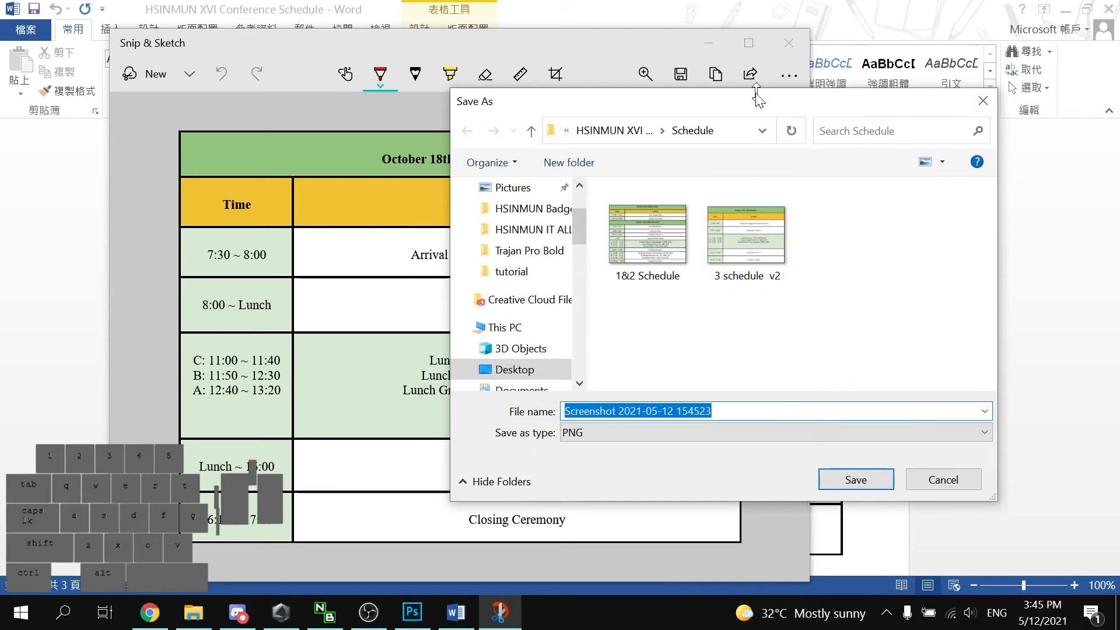
drag(753, 103, 857, 90)
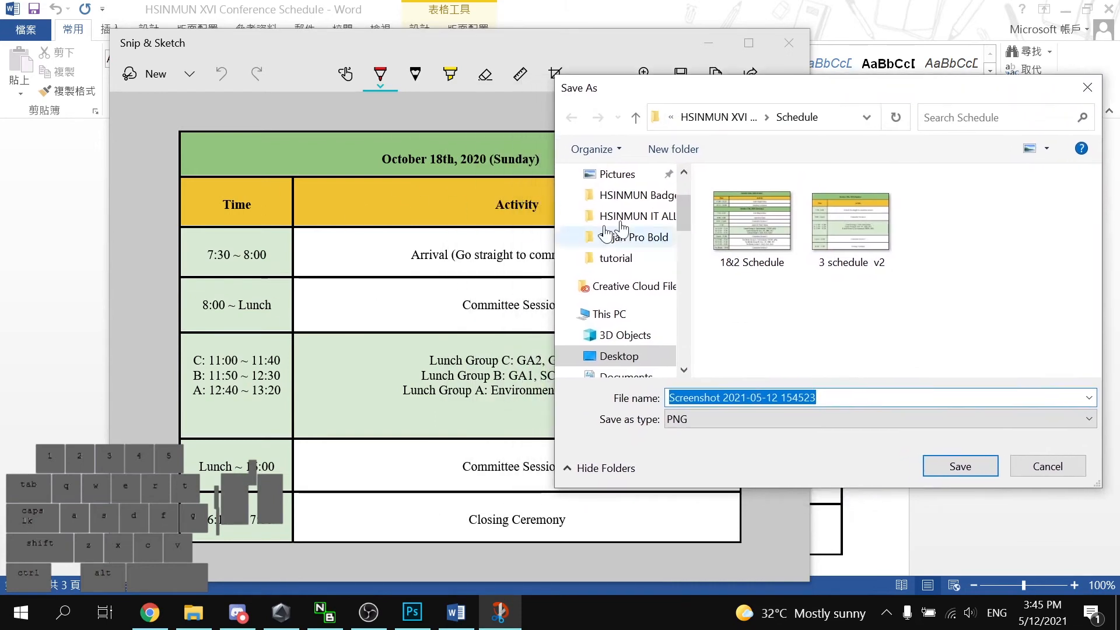
click(842, 242)
double_click(847, 239)
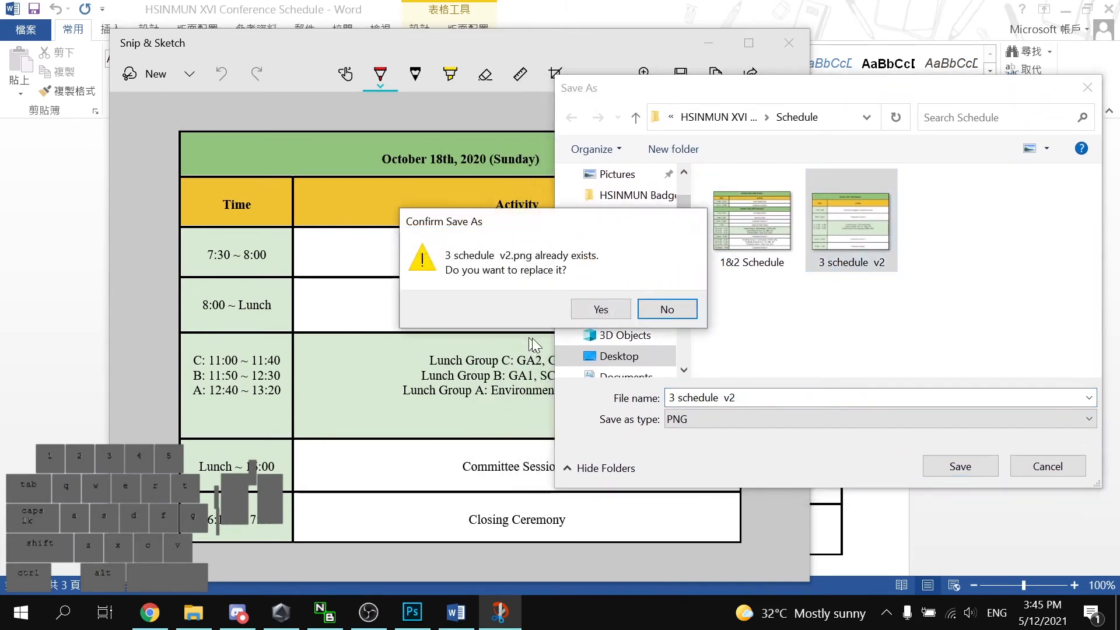
click(612, 316)
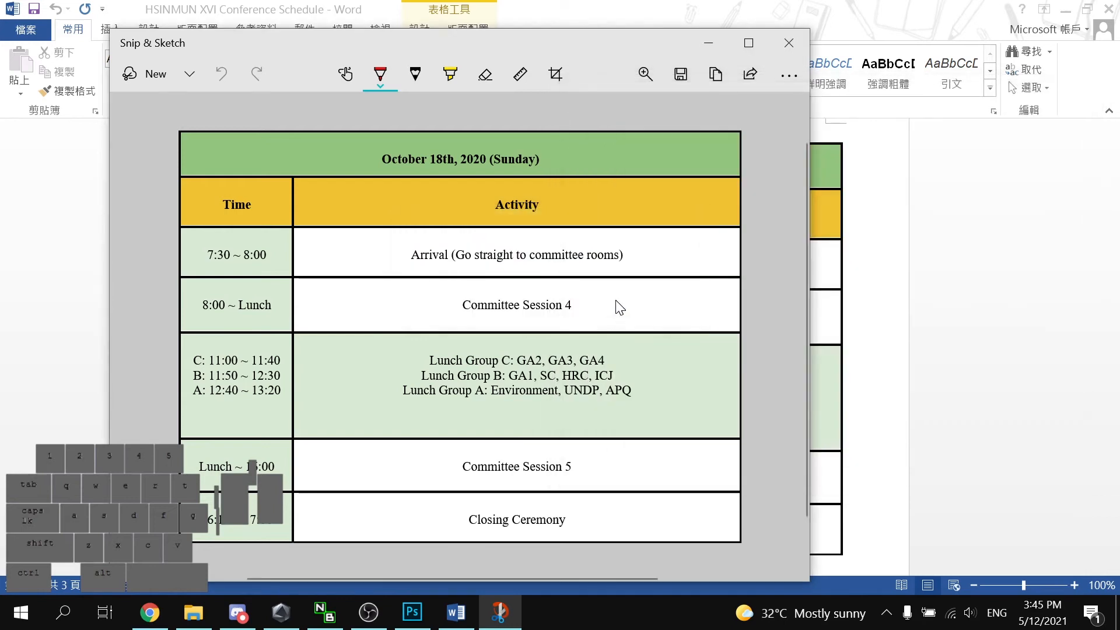
click(779, 37)
click(1105, 10)
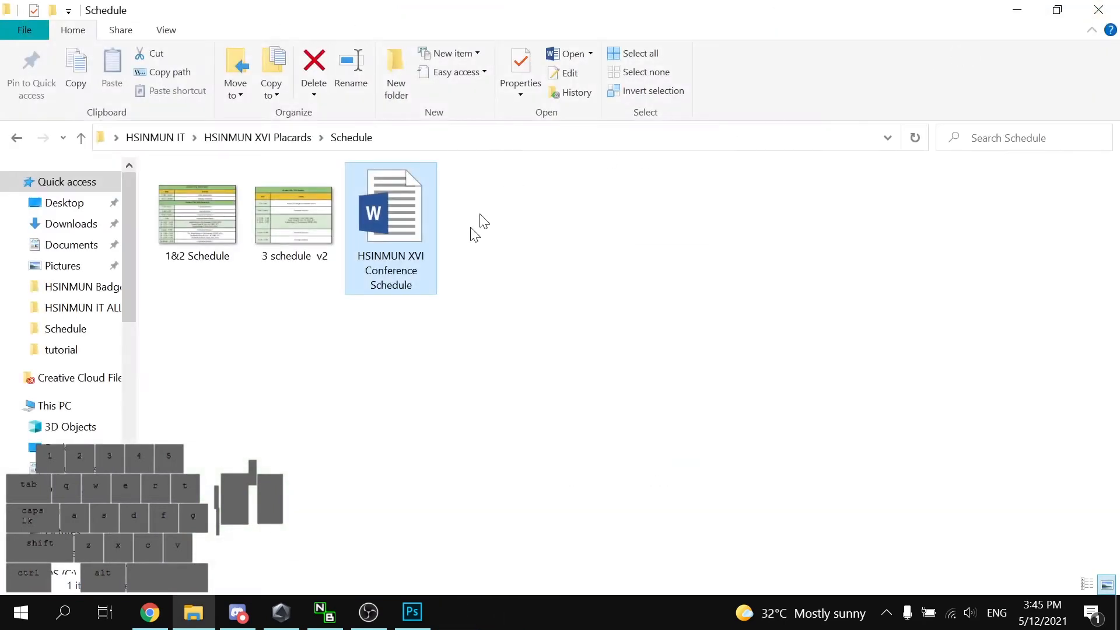
Switch to HSINMUN Placard.psd in Photoshop and select the 1&2 Schedule layer in the Schedule group
click(432, 625)
click(851, 501)
scroll(962, 455, down, 4)
scroll(961, 376, down, 3)
scroll(964, 379, up, 2)
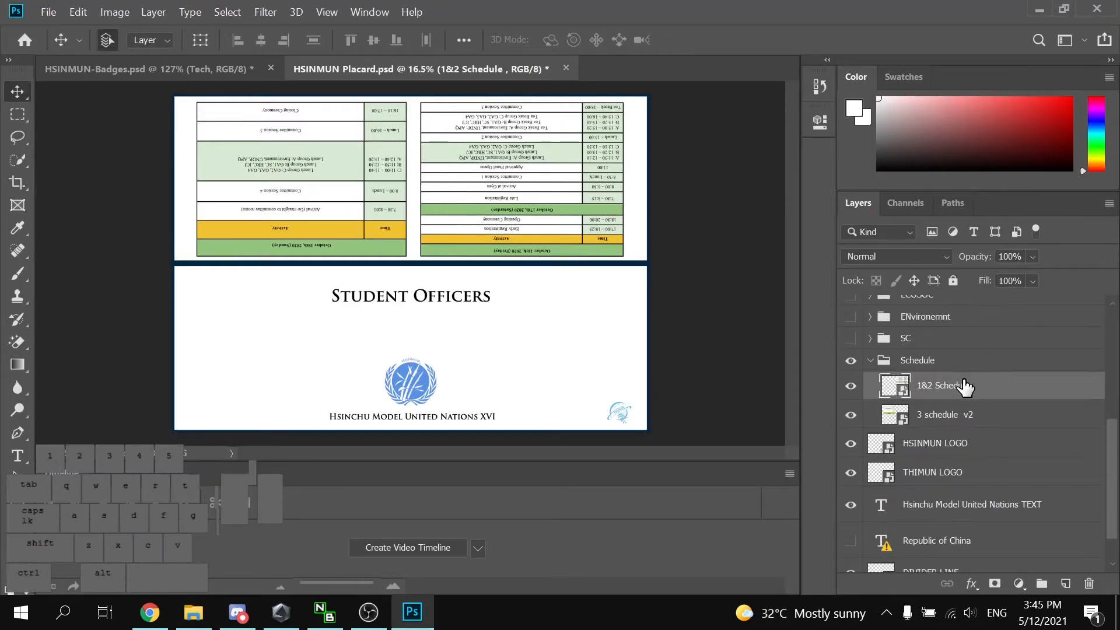
click(872, 361)
click(870, 374)
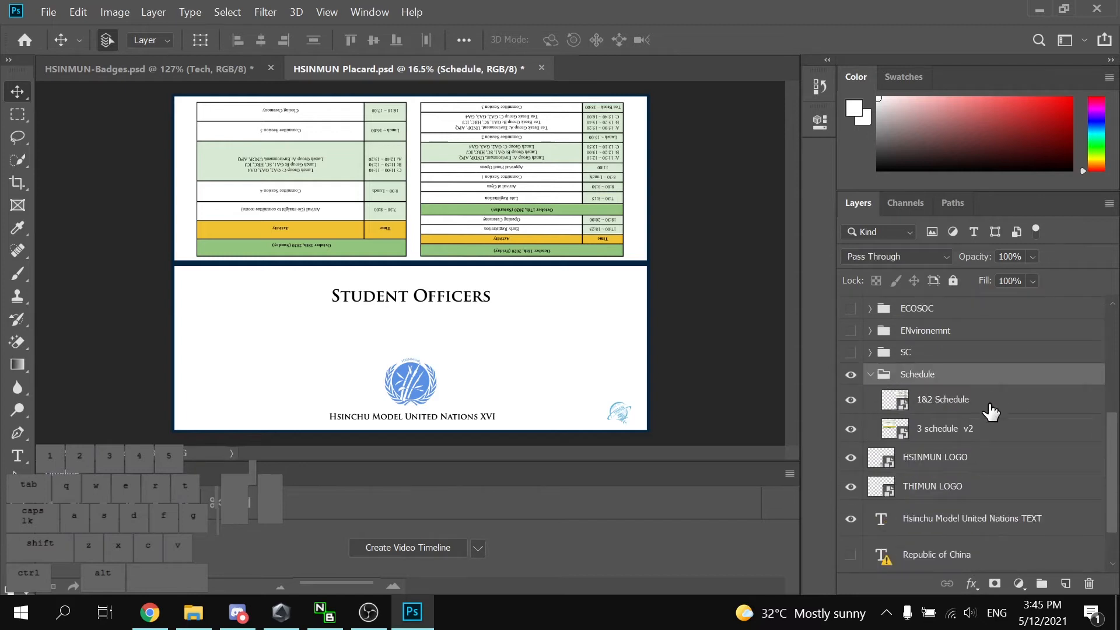
click(990, 405)
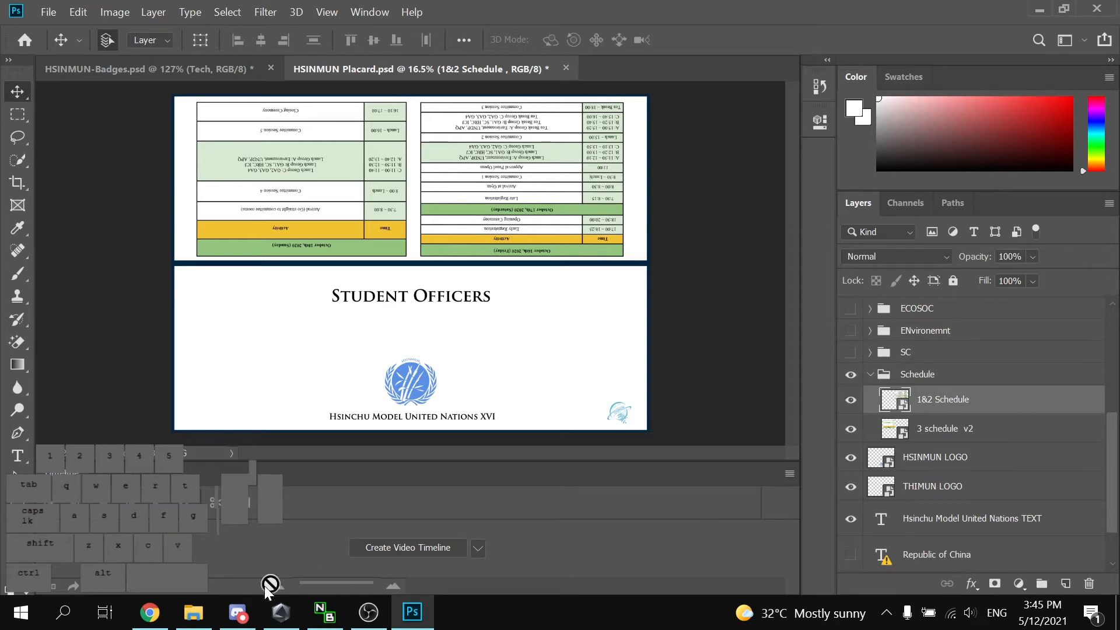
Place the new 1&2 Schedule PNG from the Schedule folder into the placard document
click(193, 612)
drag(708, 19, 925, 319)
drag(428, 527, 393, 306)
drag(308, 228, 334, 216)
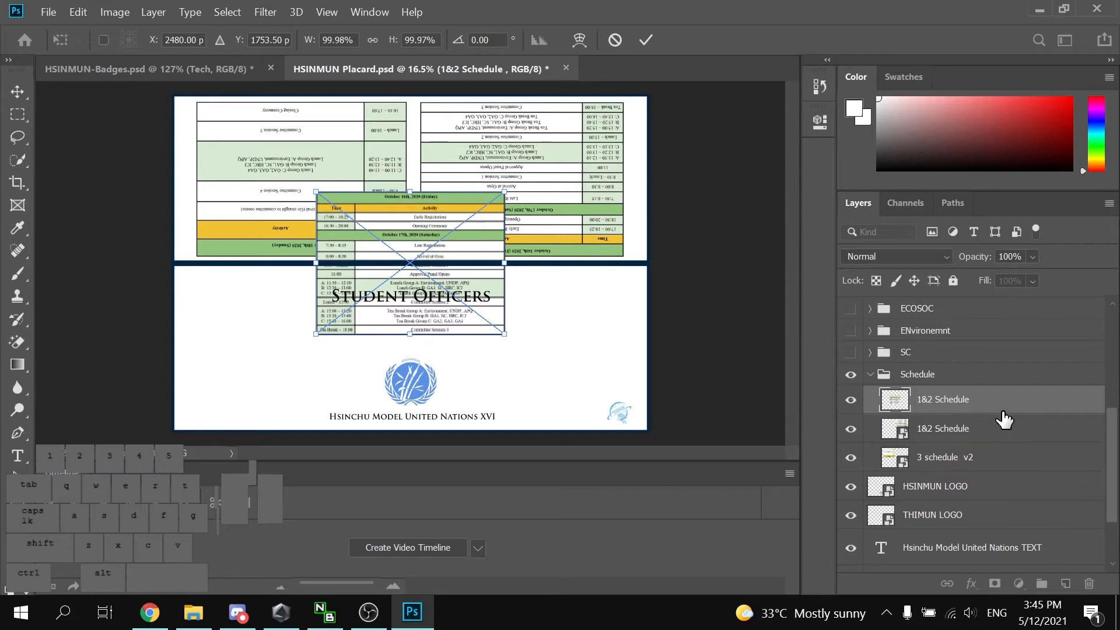
Fit the placed 1&2 Schedule image over the old October 16th and 17th table at about 107.5% scale, rotated 180°
drag(410, 232, 515, 136)
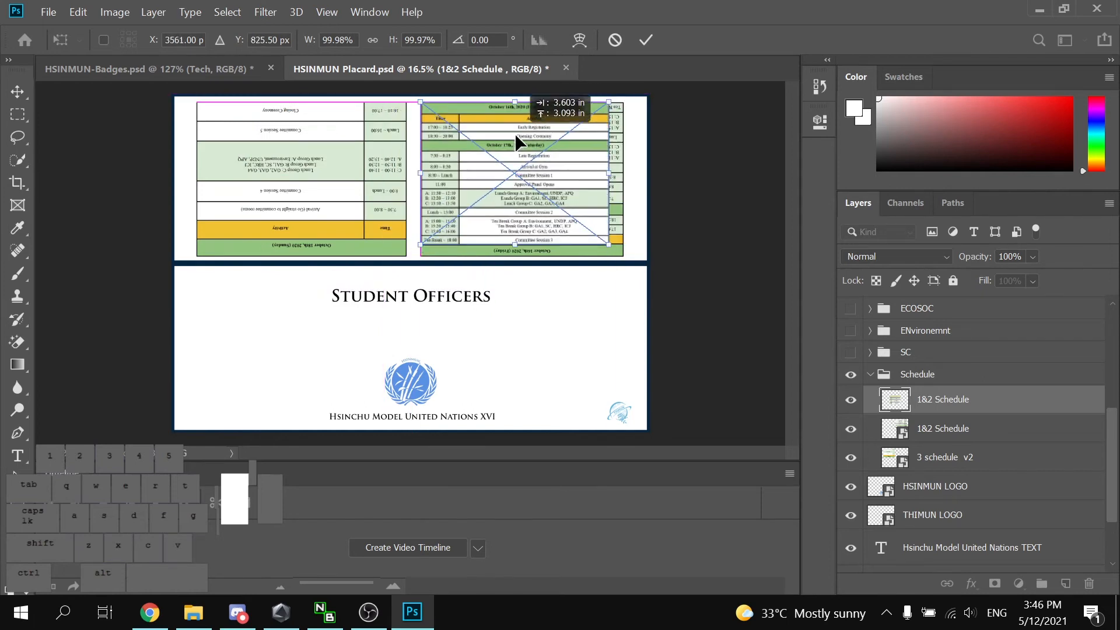
drag(609, 243, 406, 115)
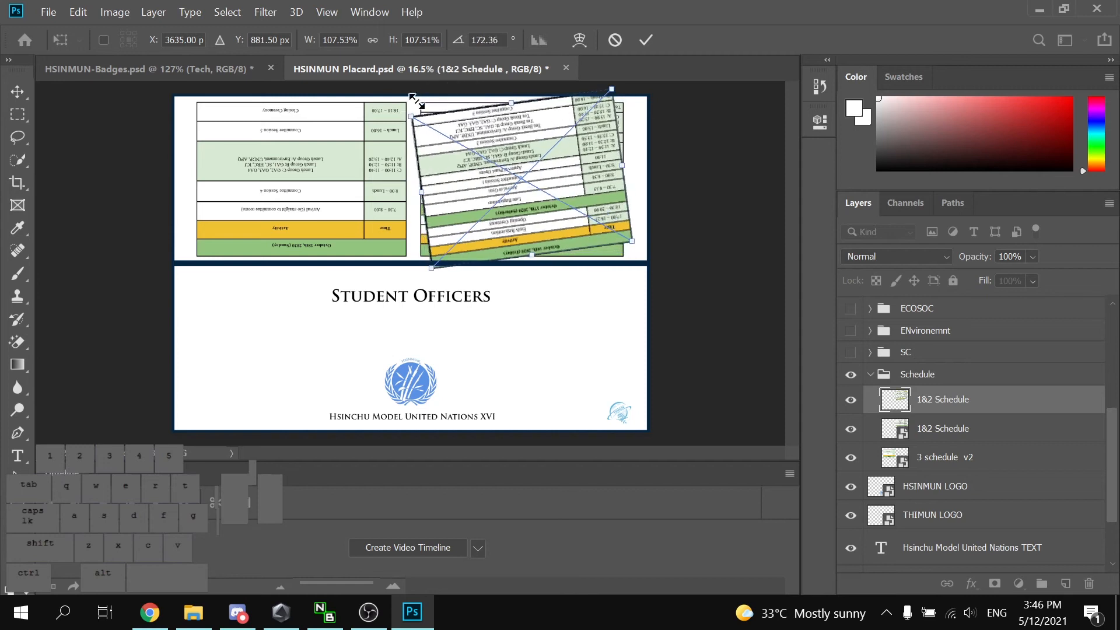
click(495, 42)
text(180)
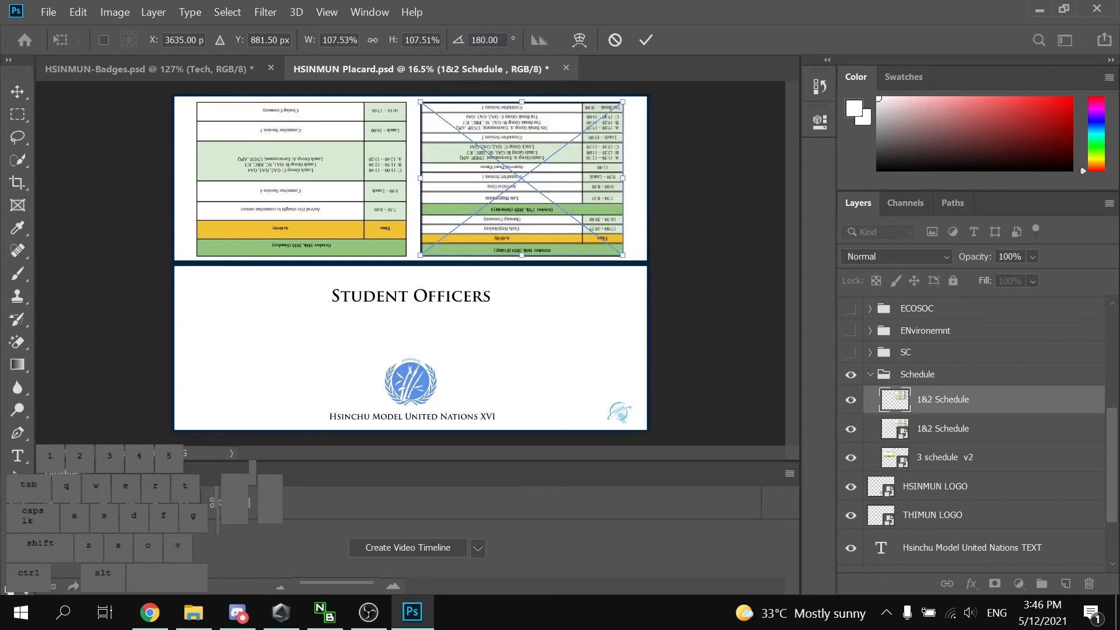
key(Return)
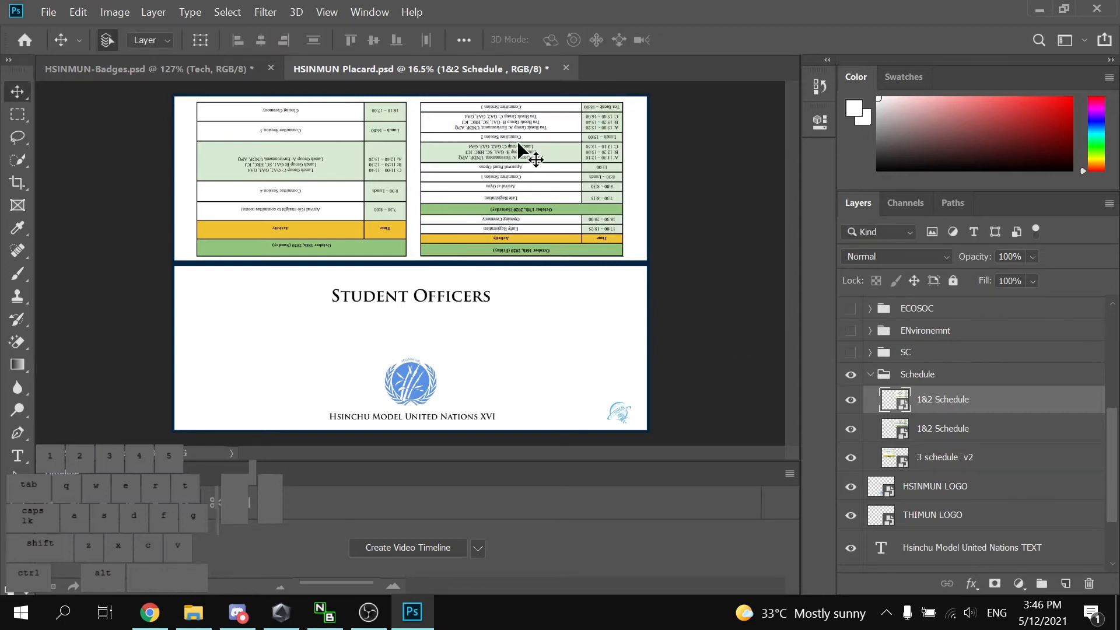
scroll(474, 143, up, 4)
scroll(525, 134, down, 4)
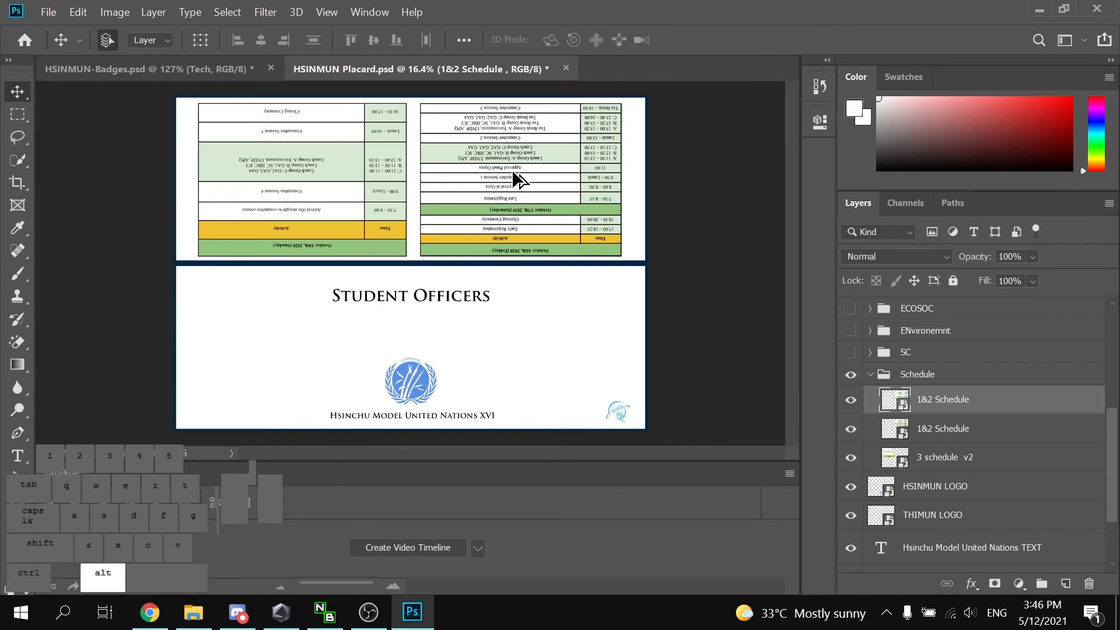
Delete the old 1&2 Schedule layer beneath the new one, restoring the 3 schedule v2 layer if it is removed too
click(985, 467)
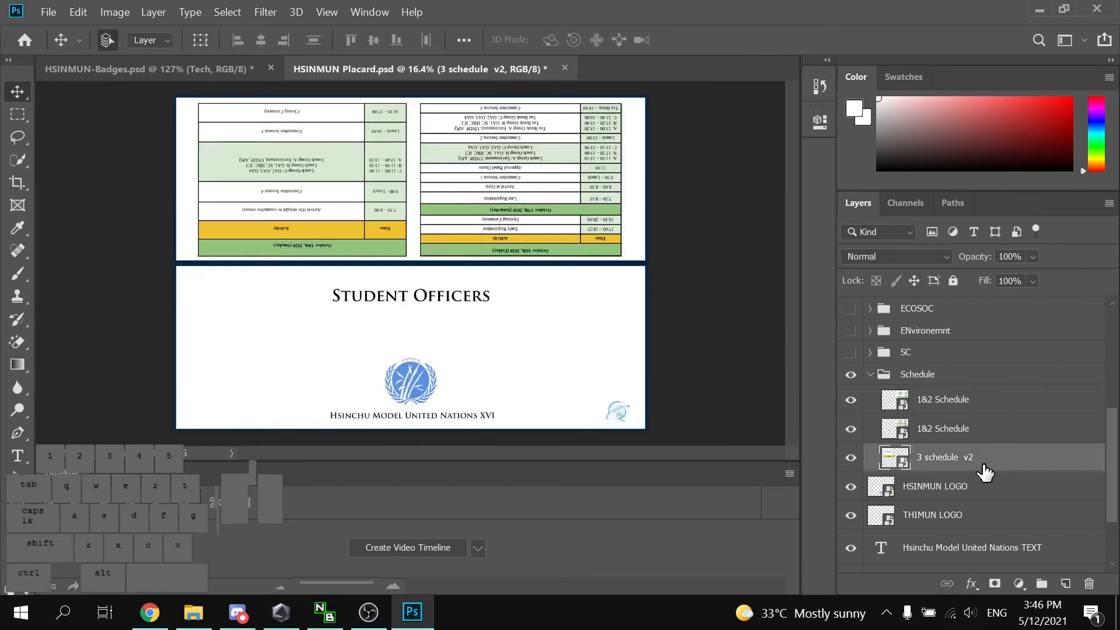
click(1001, 434)
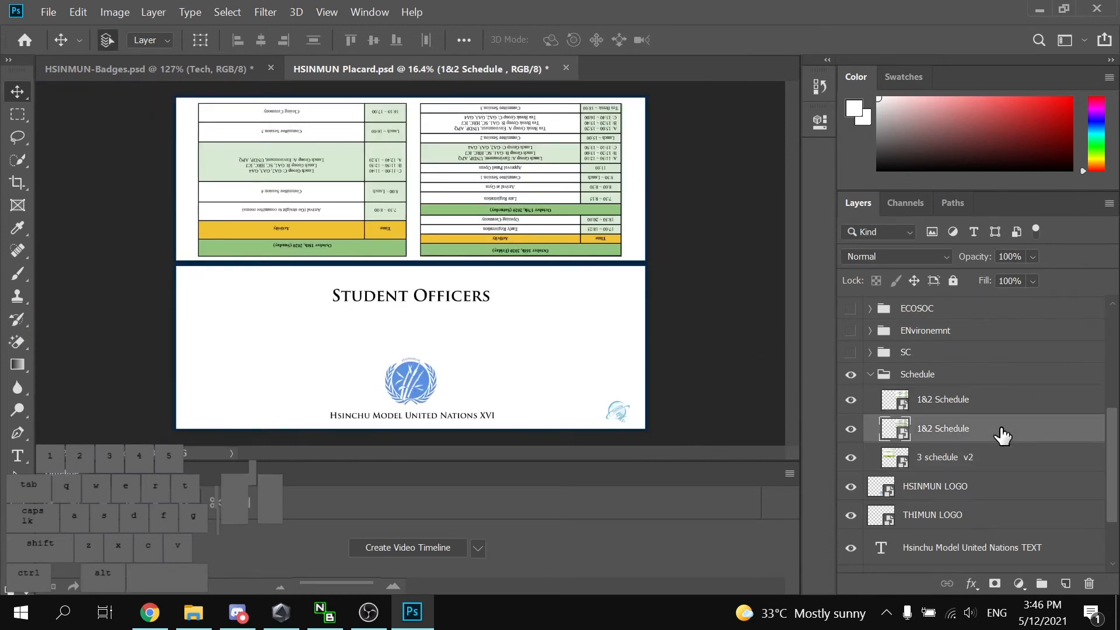
key(Delete)
key(Delete)
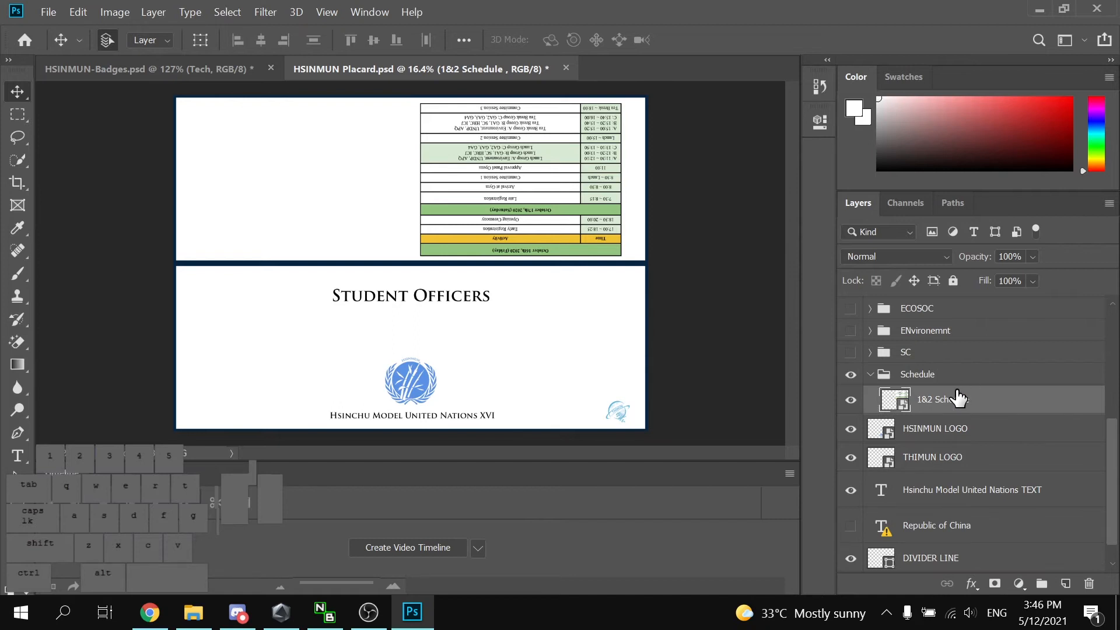
key(ctrl+z)
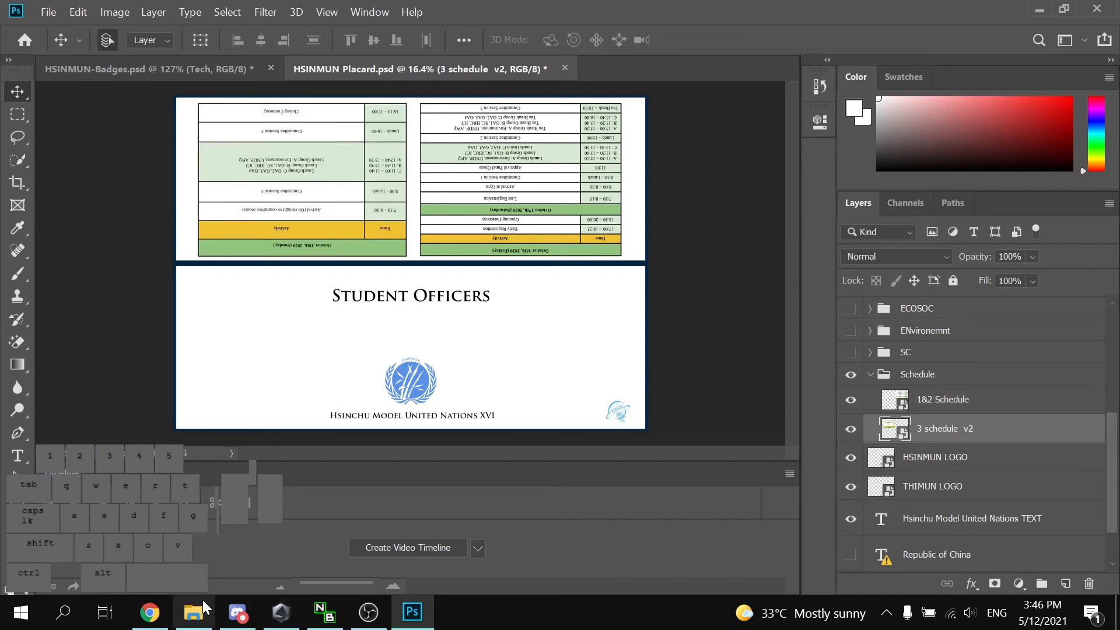
Place the new 3 schedule v2 PNG from the Schedule folder into the placard document
click(195, 613)
drag(743, 331, 583, 339)
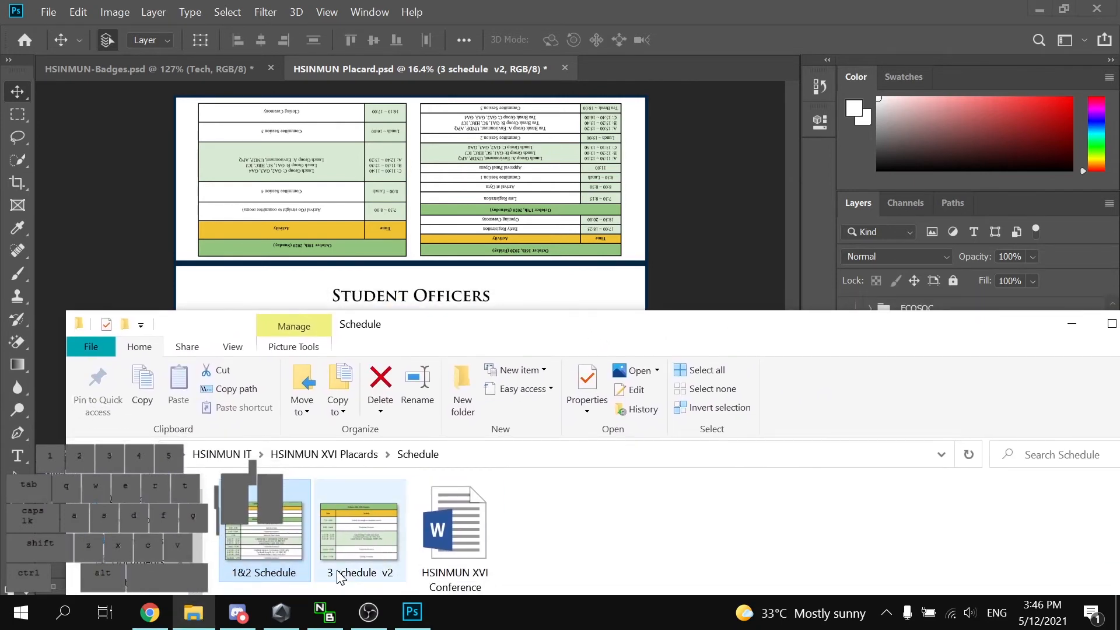
drag(373, 516, 264, 193)
Fit the placed 3 schedule v2 image exactly over the old October 18th table at about 108.3% scale, rotated 180°
drag(405, 316, 295, 229)
drag(389, 240, 404, 251)
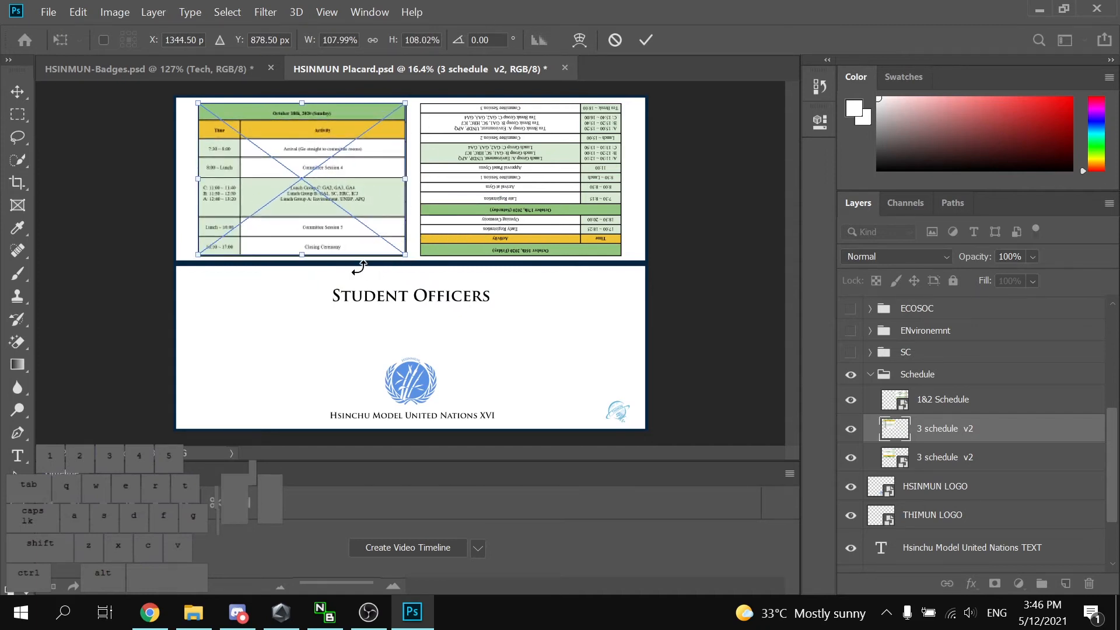
scroll(372, 253, up, 6)
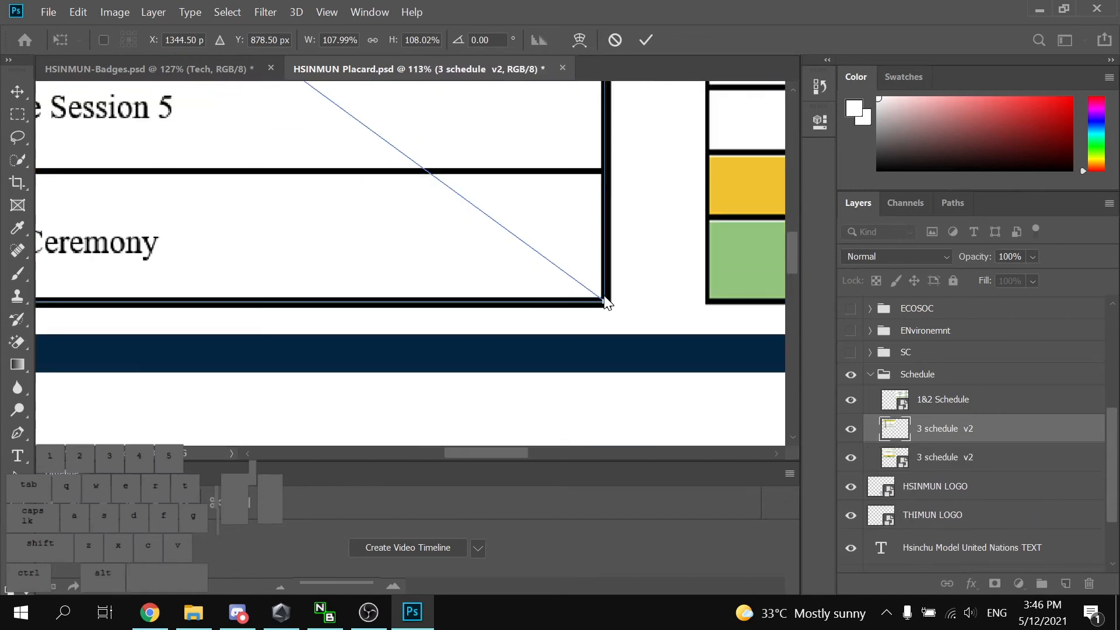
drag(605, 302, 610, 304)
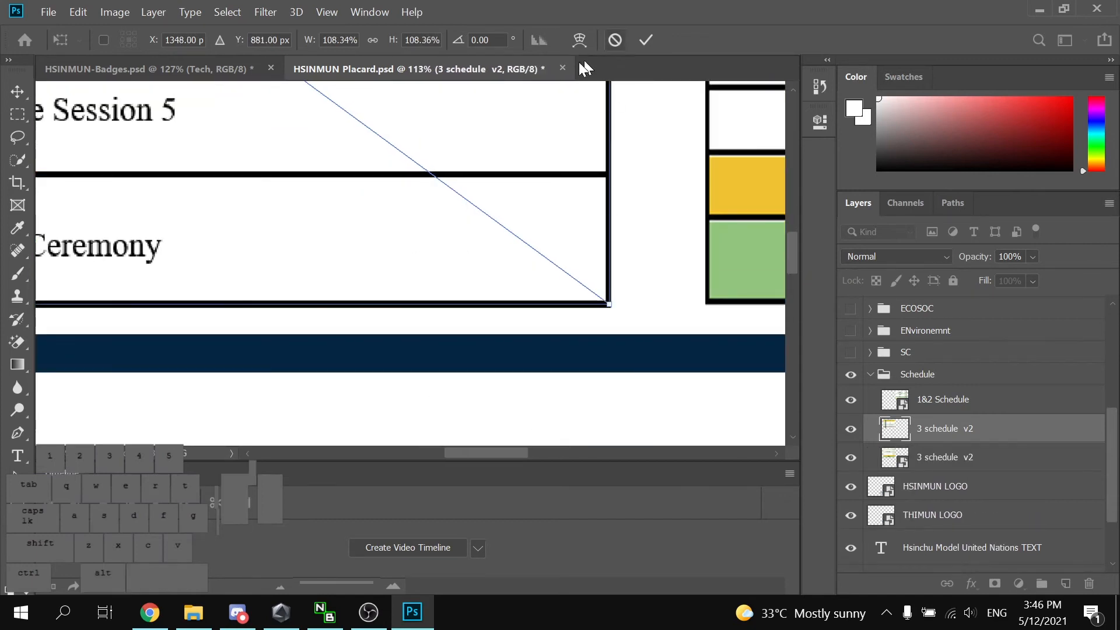
click(501, 39)
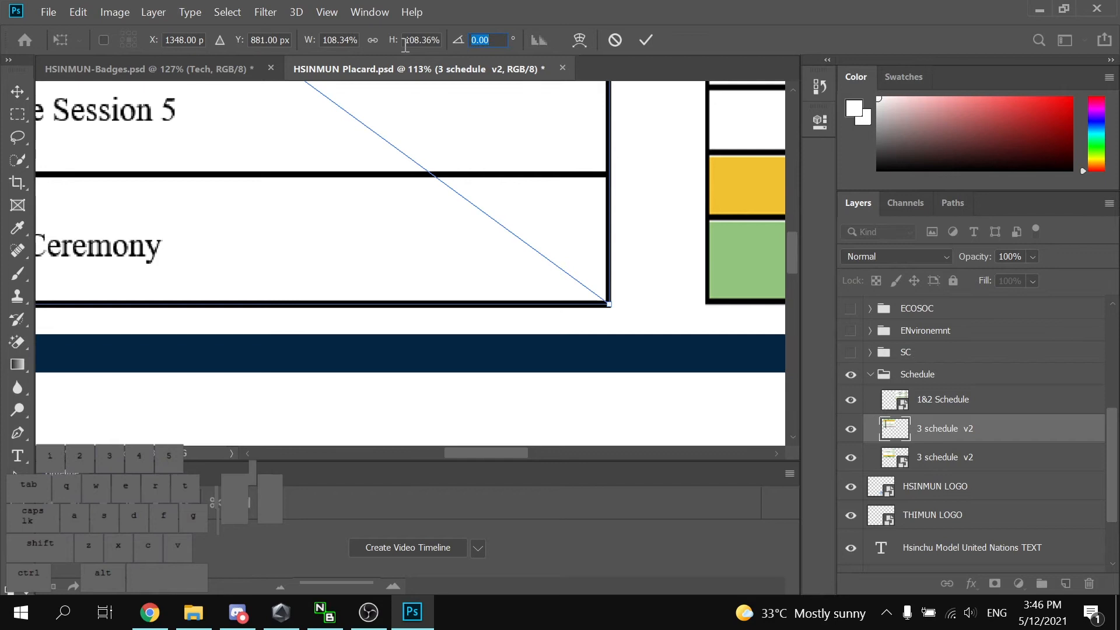
text(180)
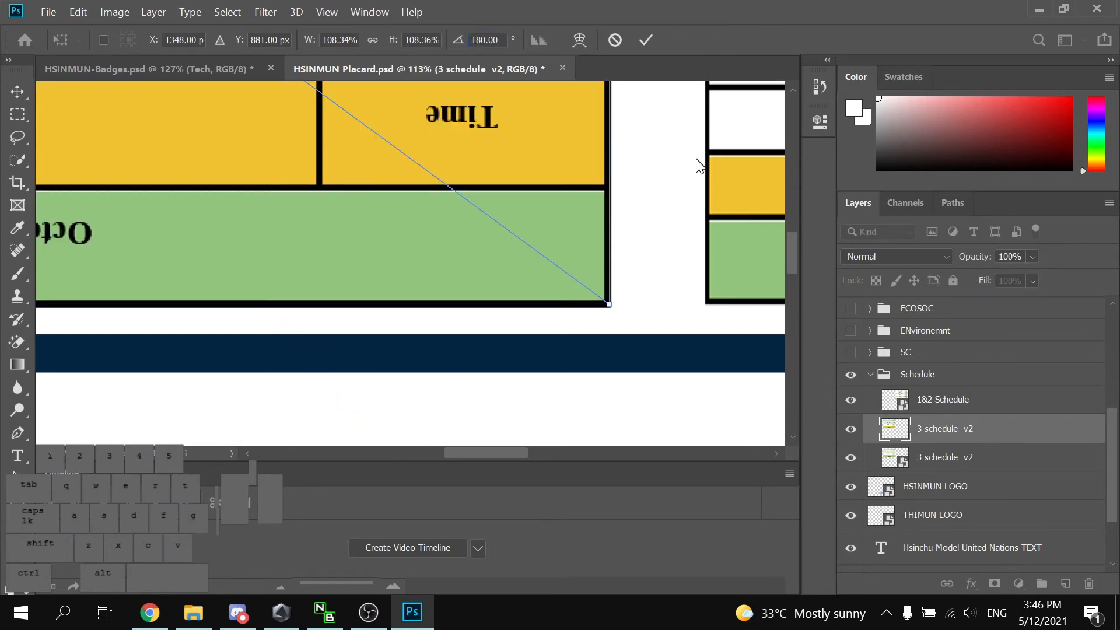
key(Return)
alt+scroll(610, 286, down, 3)
alt+scroll(606, 286, down, 2)
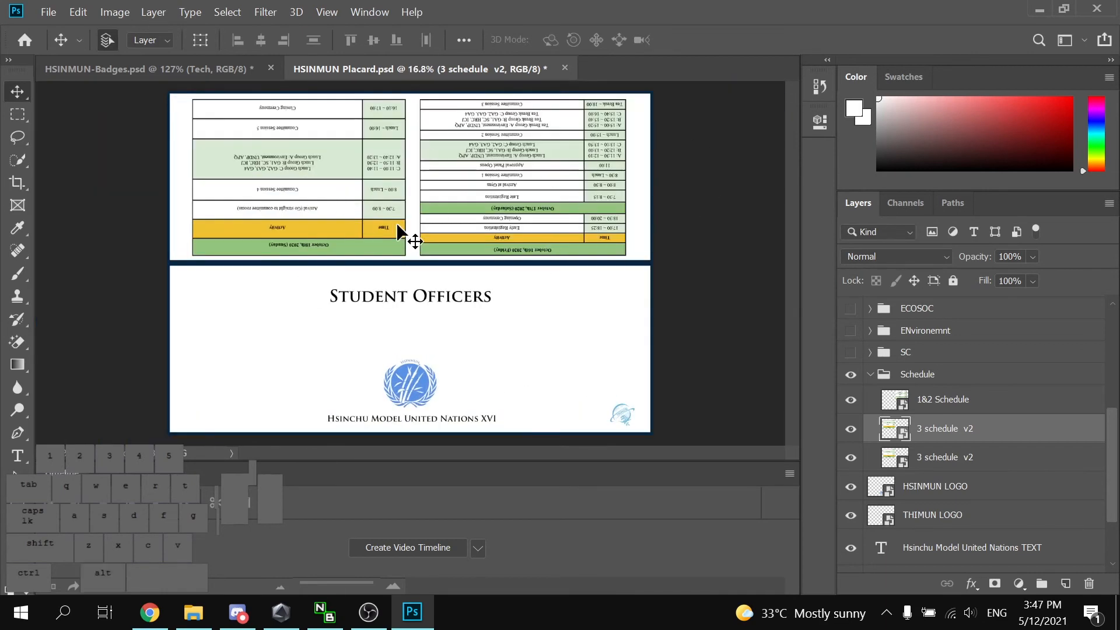
Collapse the Schedule group and inspect the layers inside the Officer/Working Team group
click(872, 382)
click(872, 374)
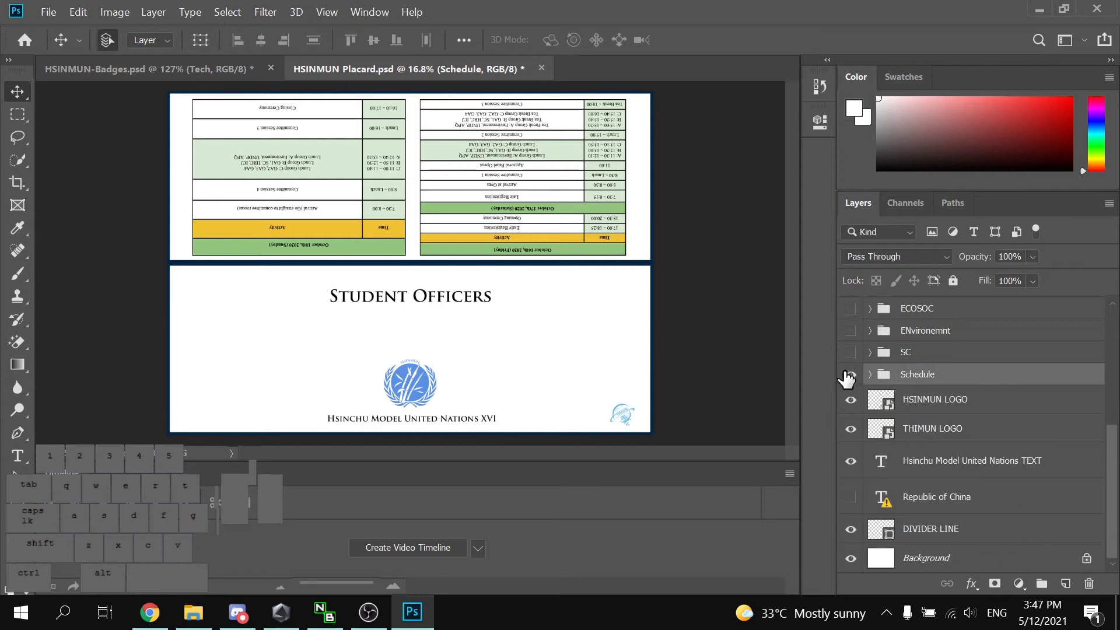
scroll(963, 458, up, 5)
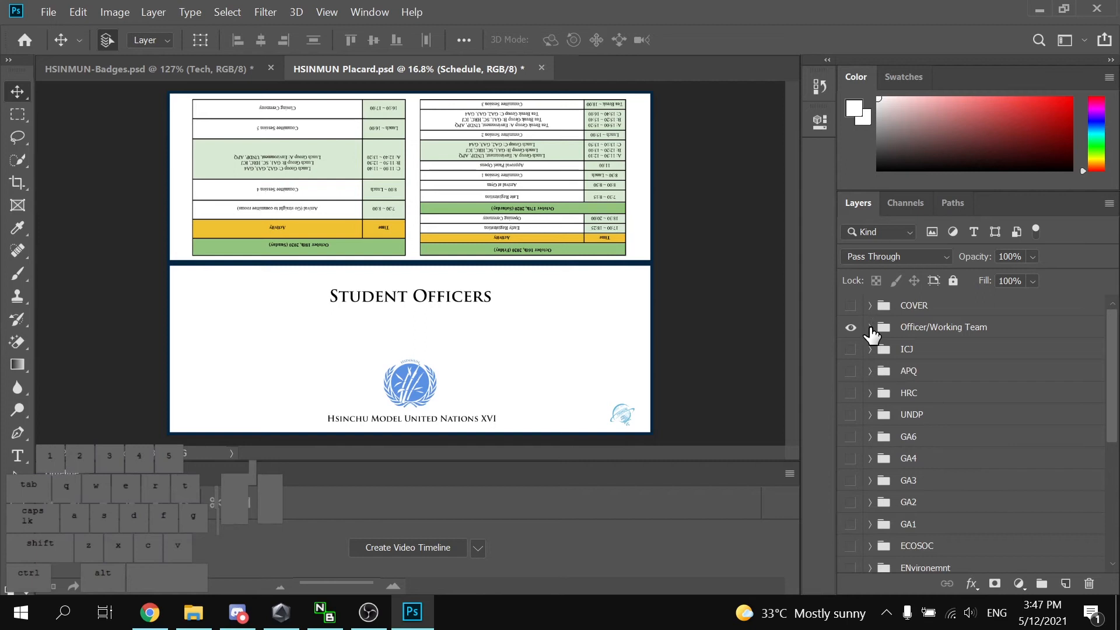
click(870, 328)
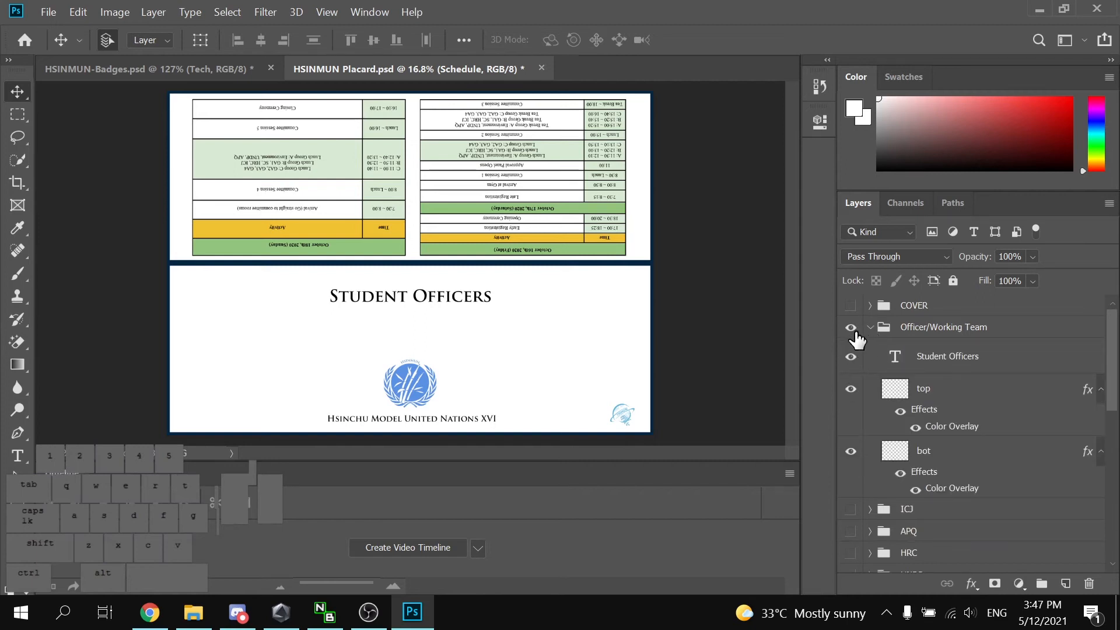
click(870, 328)
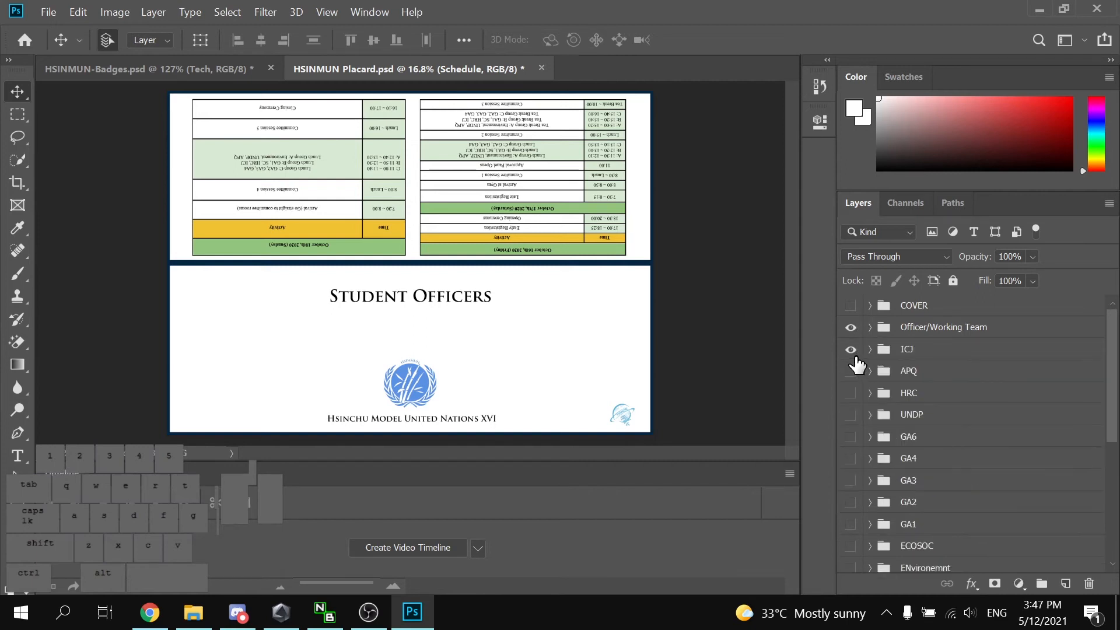
Hide the Officer/Working Team group and go through the committee groups' visibility until only UNDP is shown
click(850, 327)
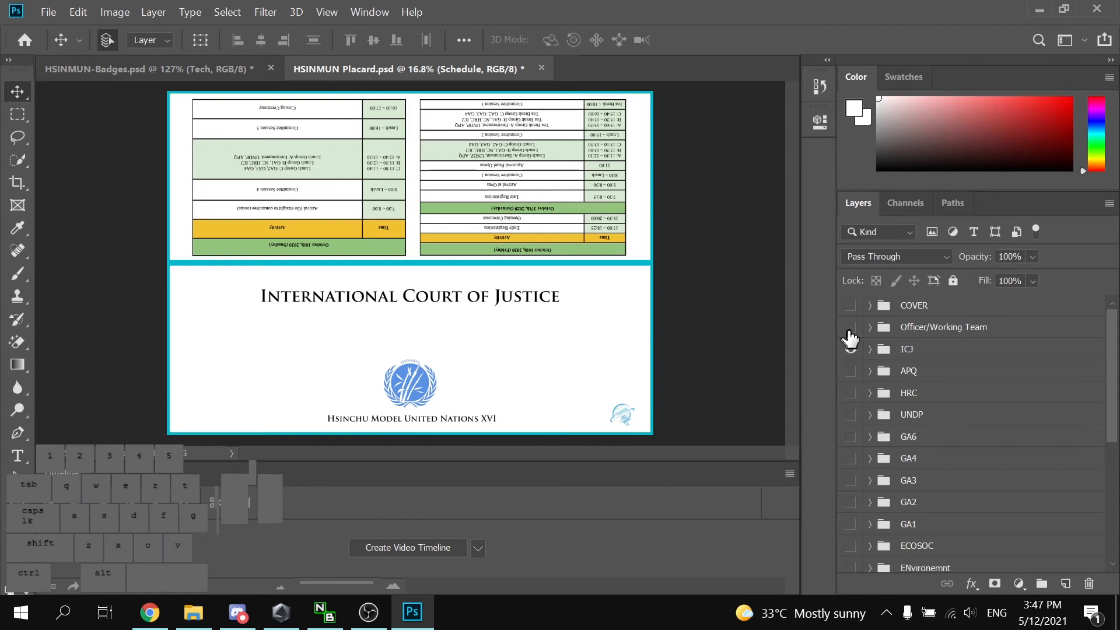
click(850, 348)
click(850, 373)
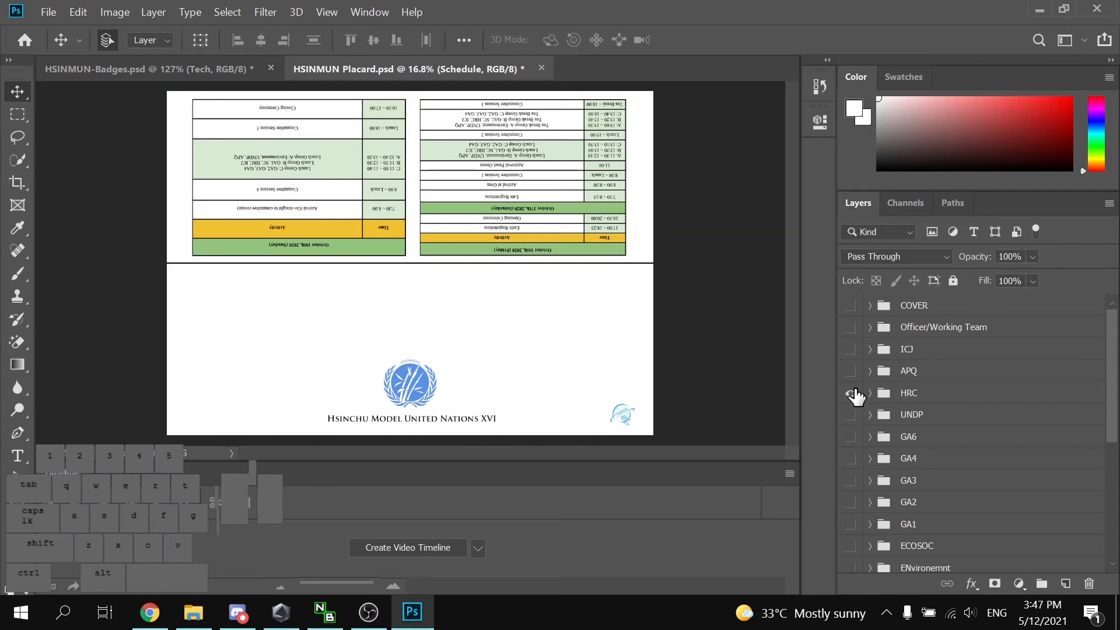
click(854, 414)
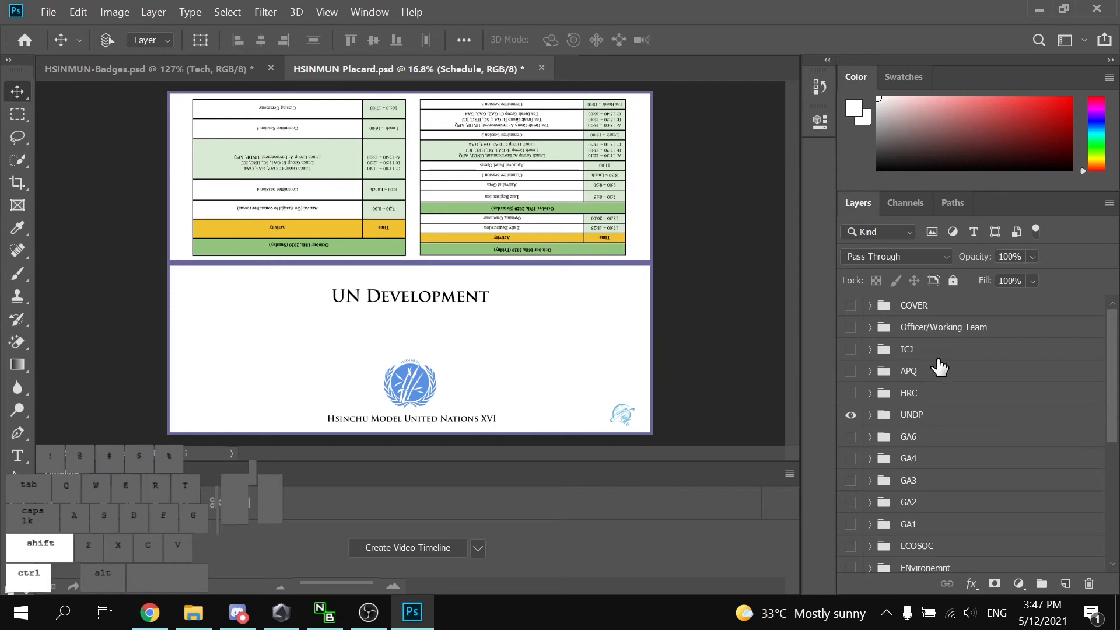
key(ctrl+shift+s)
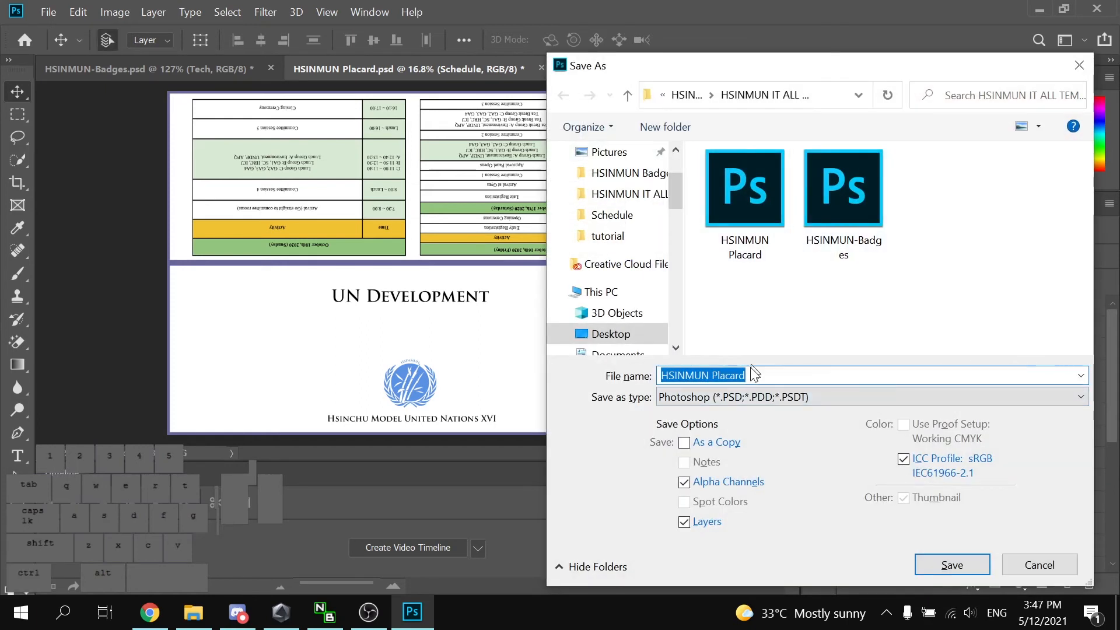
click(753, 397)
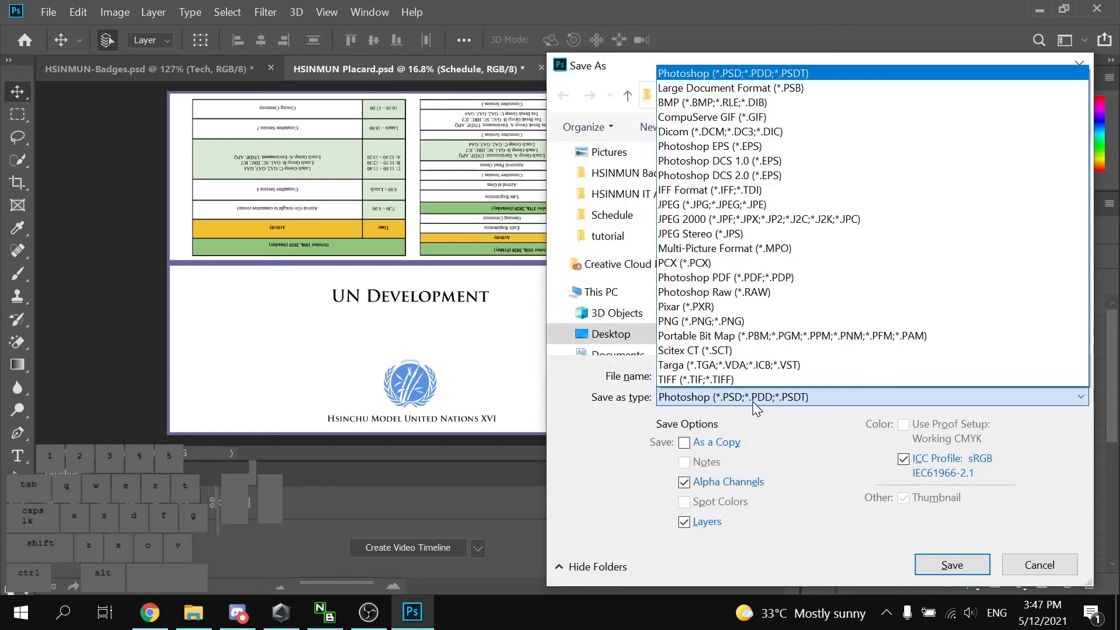
click(761, 327)
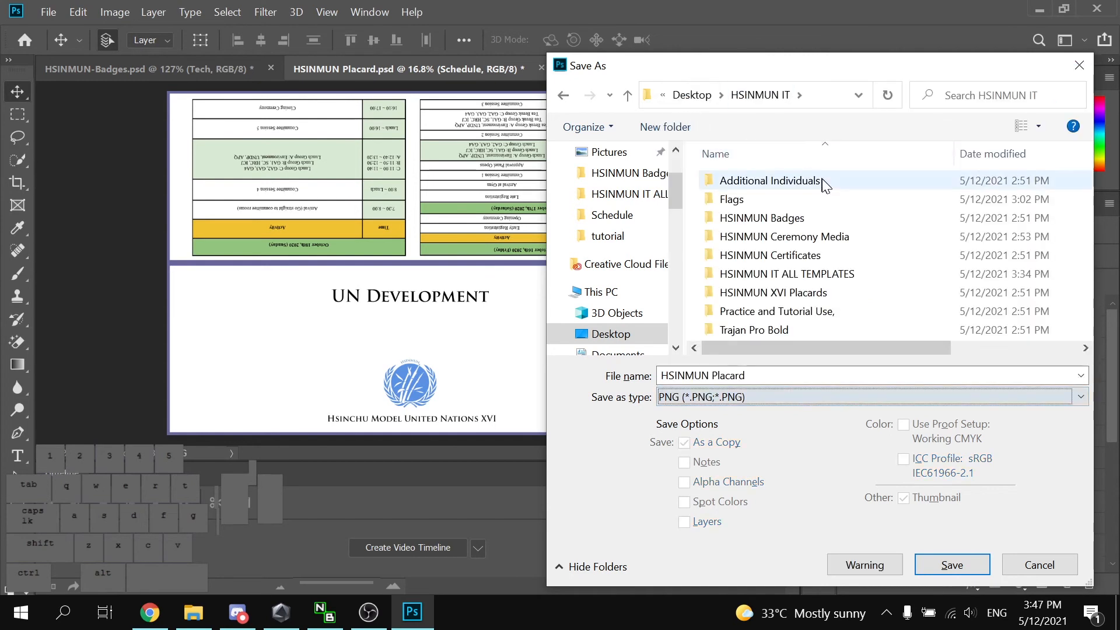
double_click(833, 293)
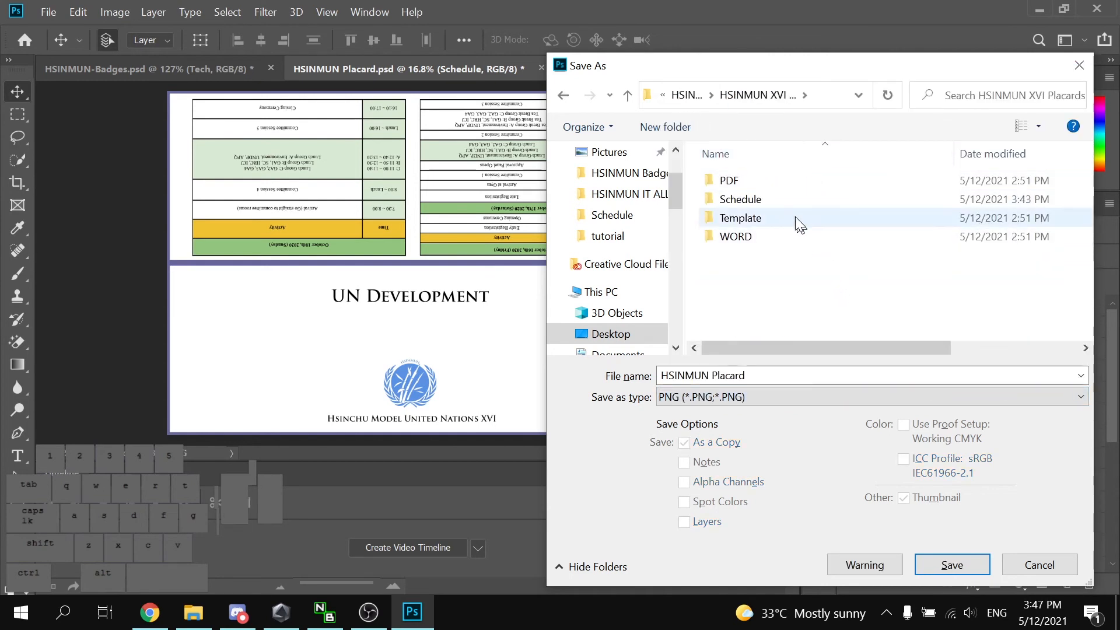
double_click(765, 220)
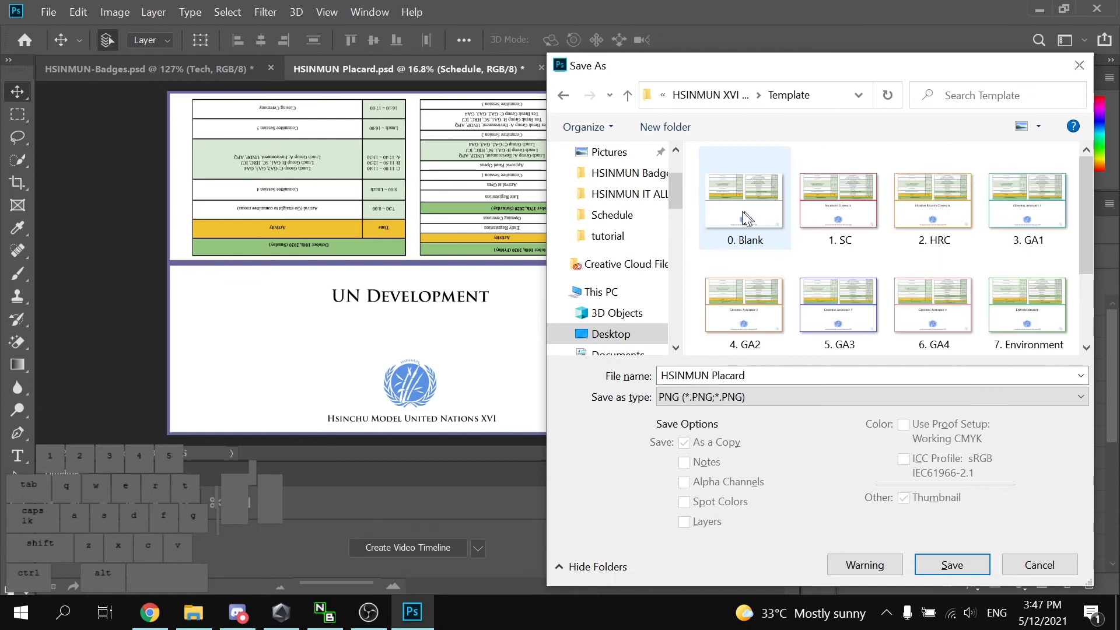
scroll(898, 269, down, 2)
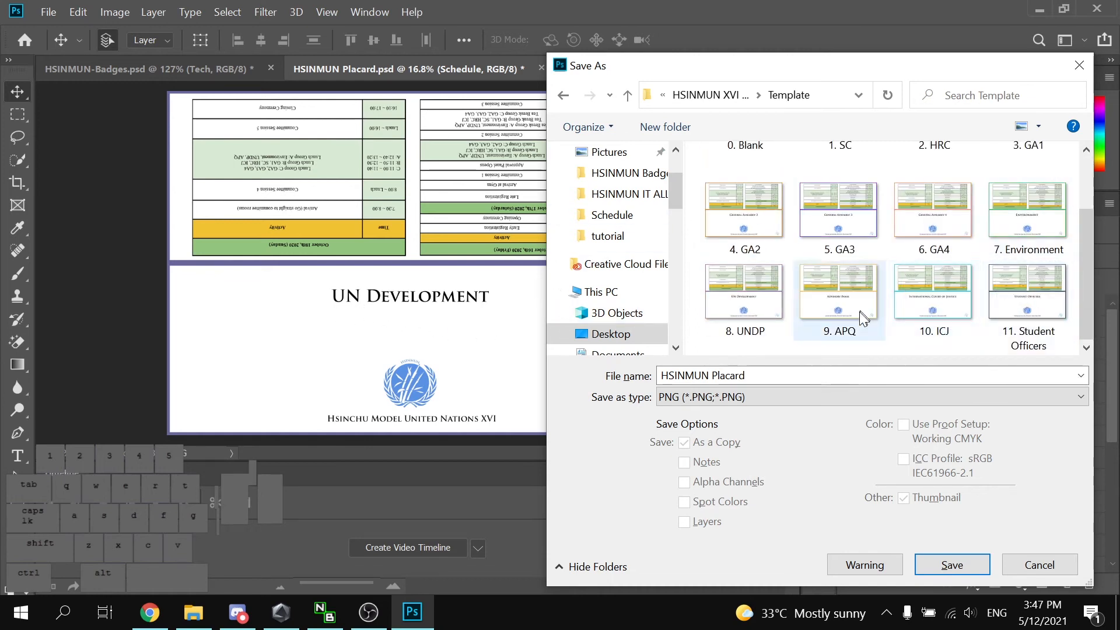
double_click(759, 302)
key(Left)
key(Return)
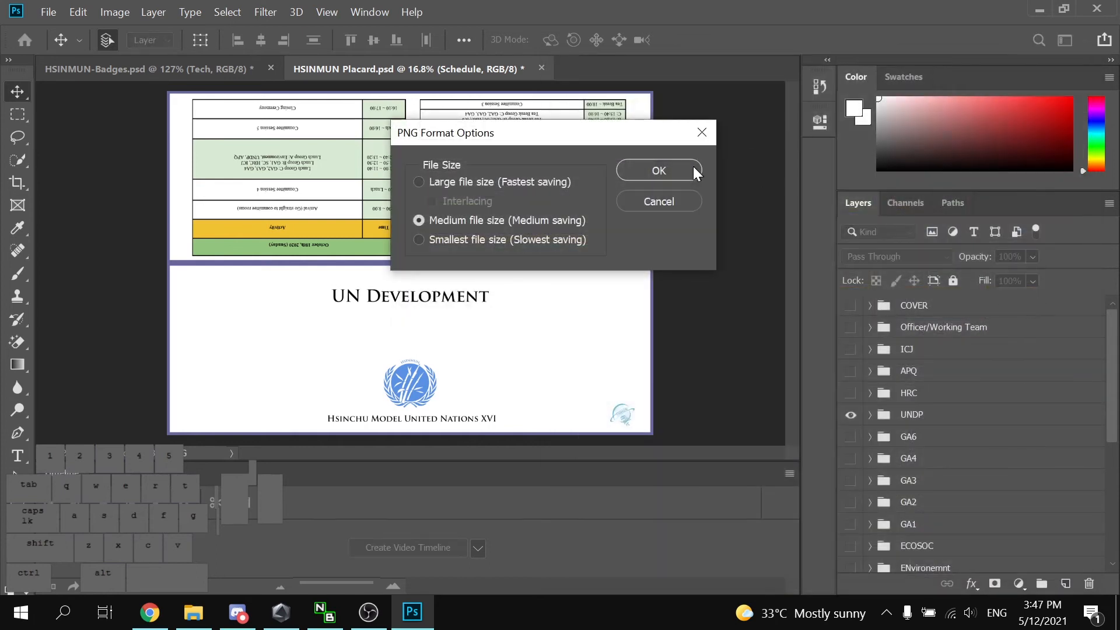
click(702, 132)
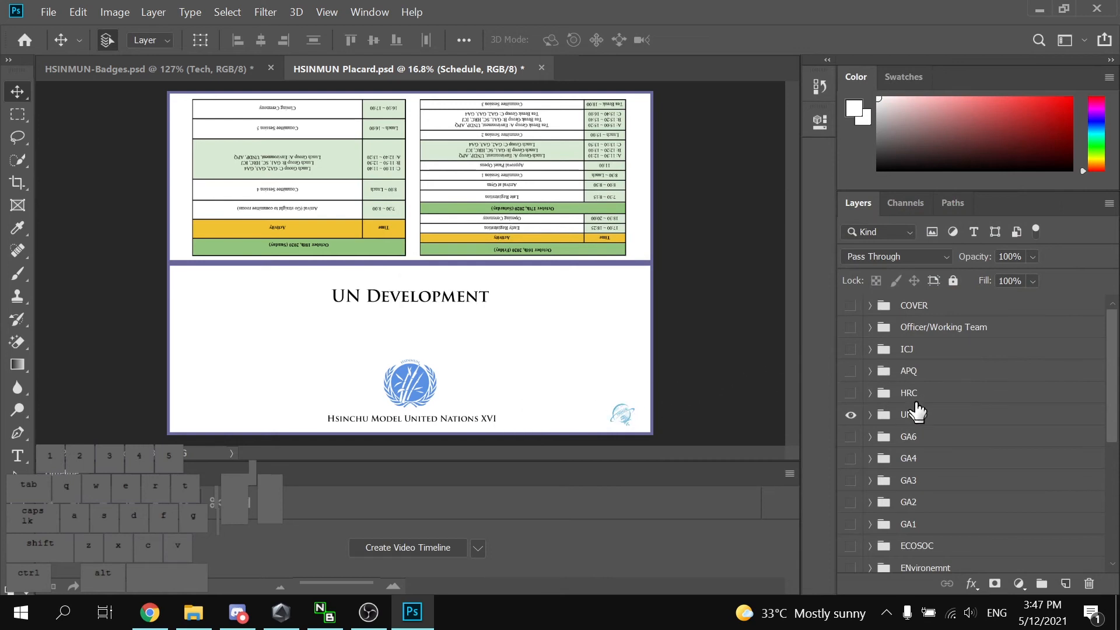
Change the conference name text below the emblem to read Hsinchu Model United Nations XVII
scroll(916, 409, down, 5)
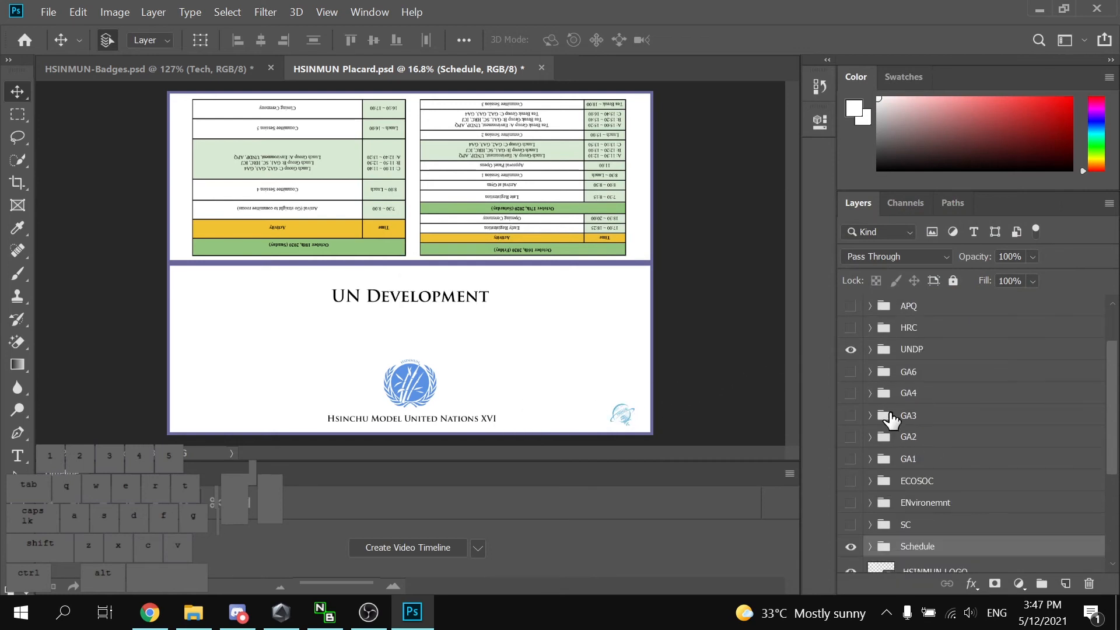
scroll(981, 448, down, 1)
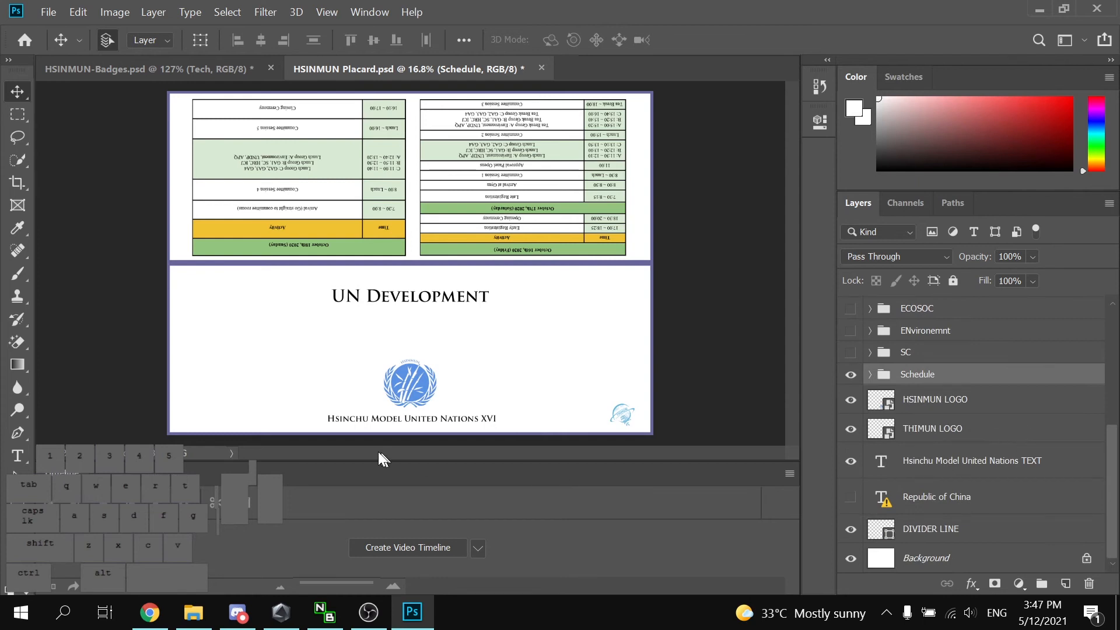
click(440, 420)
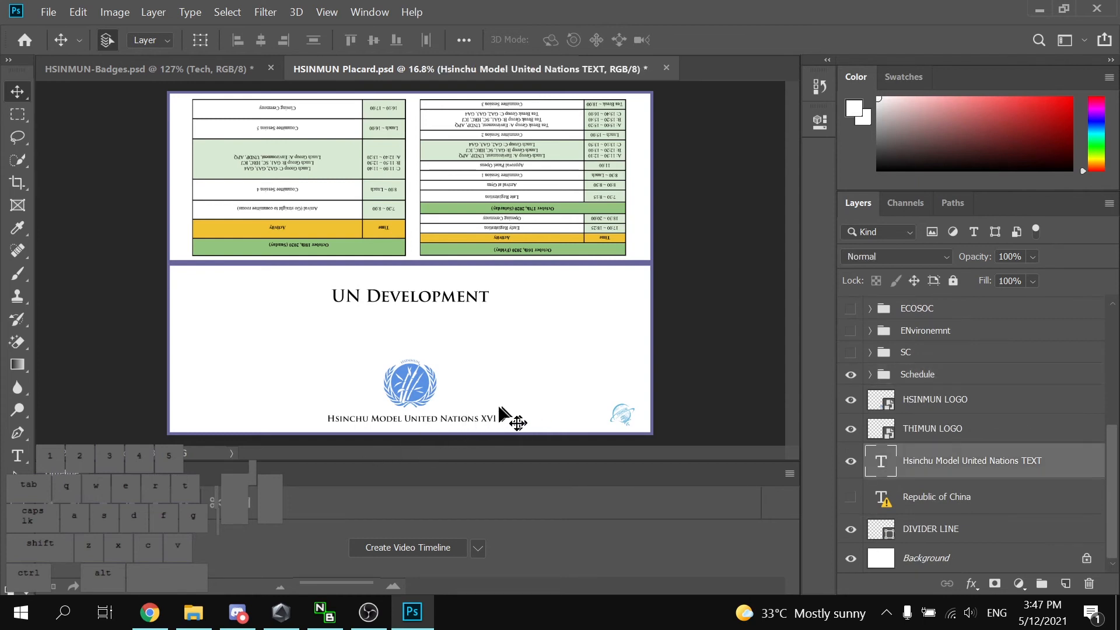
double_click(879, 461)
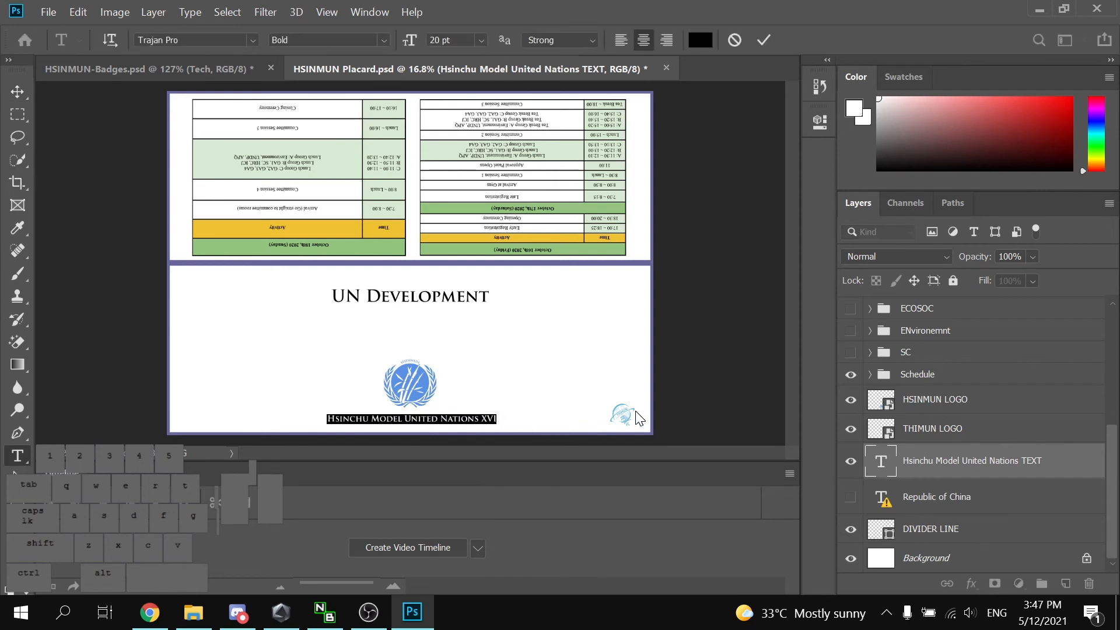
key(Right)
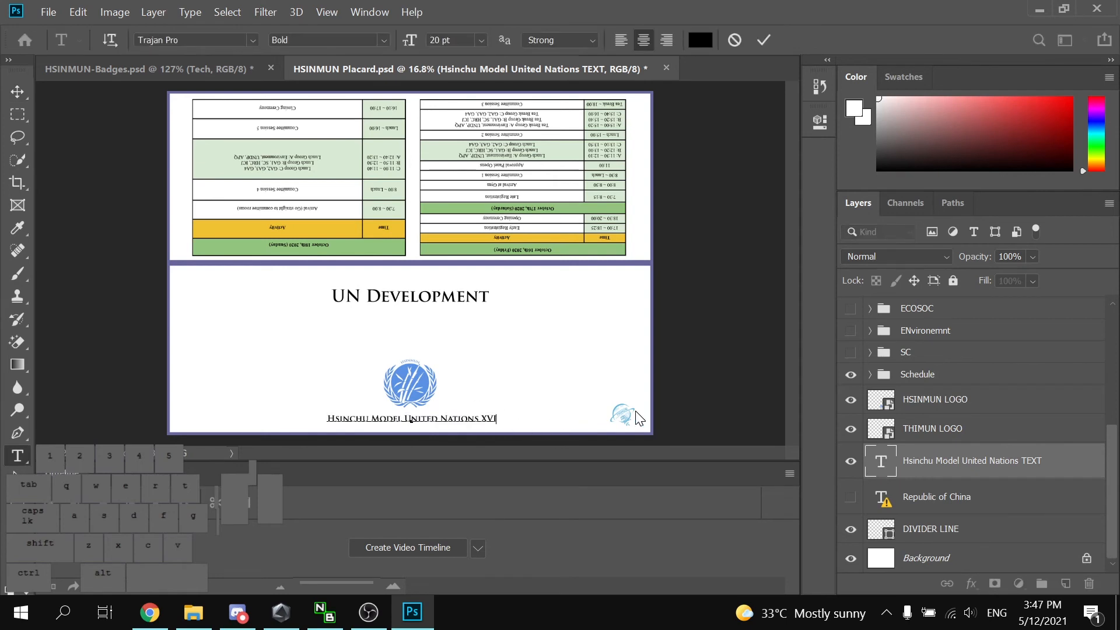
text(I)
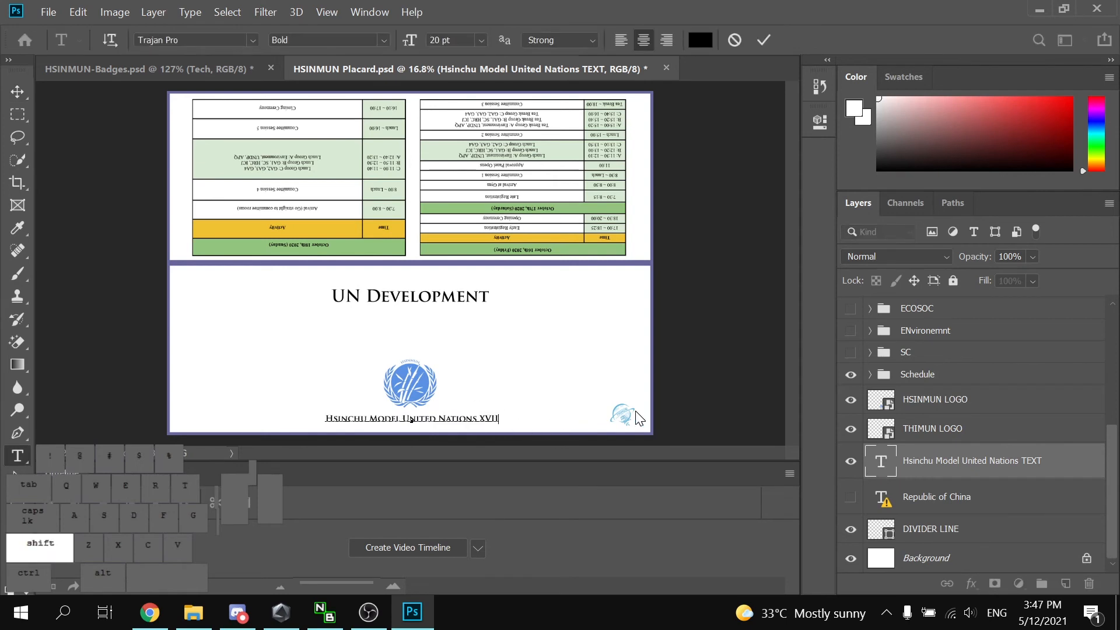
click(689, 410)
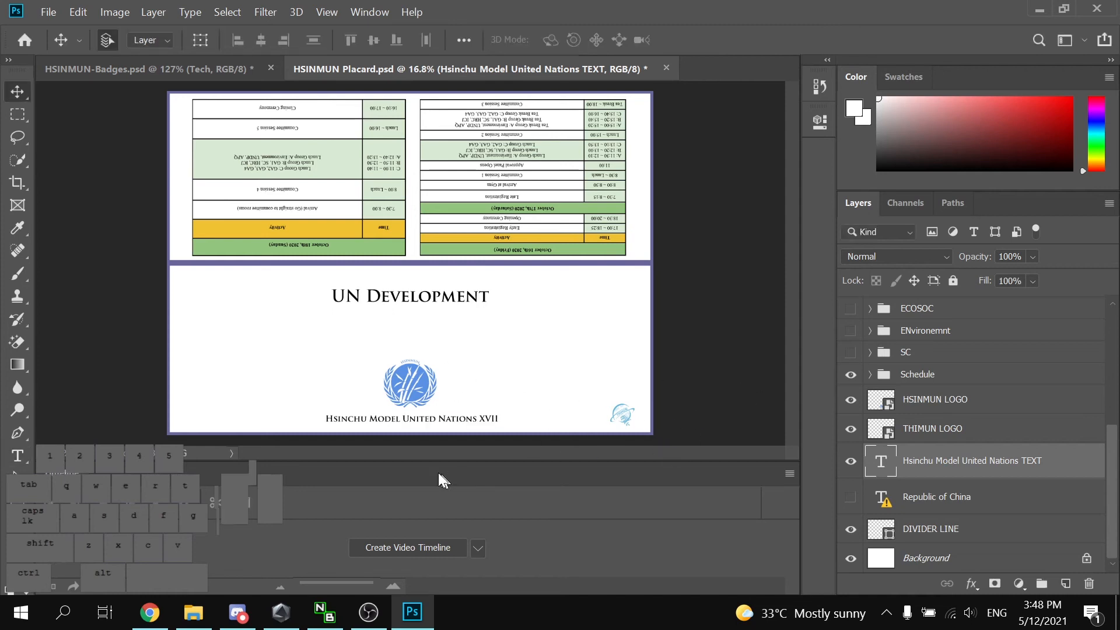
Export the UNDP placard as a medium-size PNG, replacing 8. UNDP in the Template folder of HSINMUN XVI Placards
key(ctrl+shift+s)
click(769, 402)
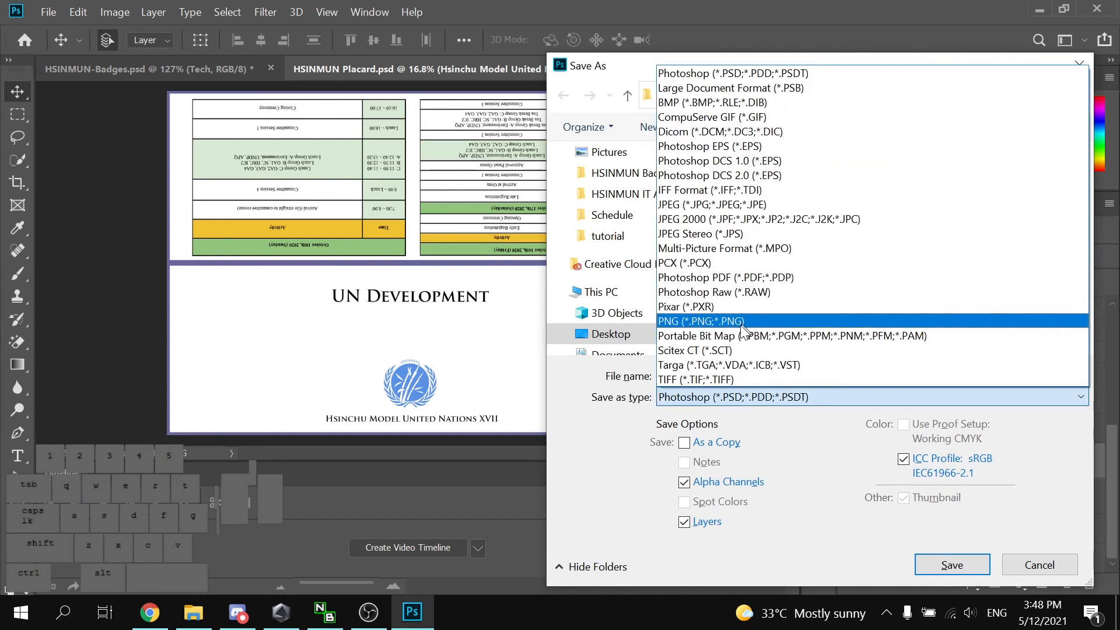
click(729, 326)
click(687, 94)
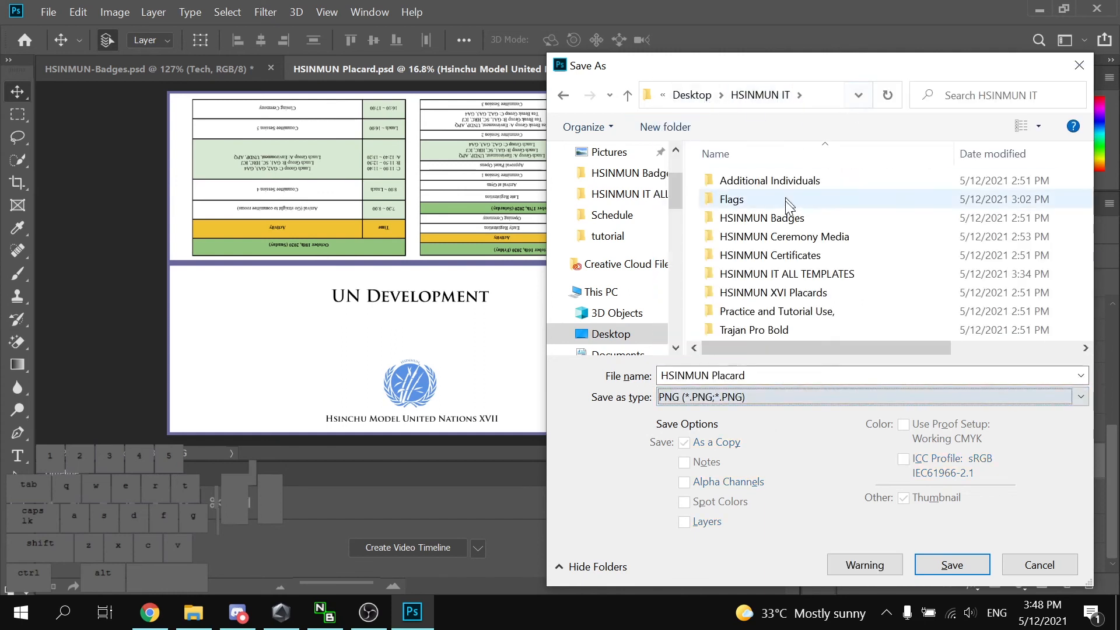
double_click(828, 306)
double_click(789, 220)
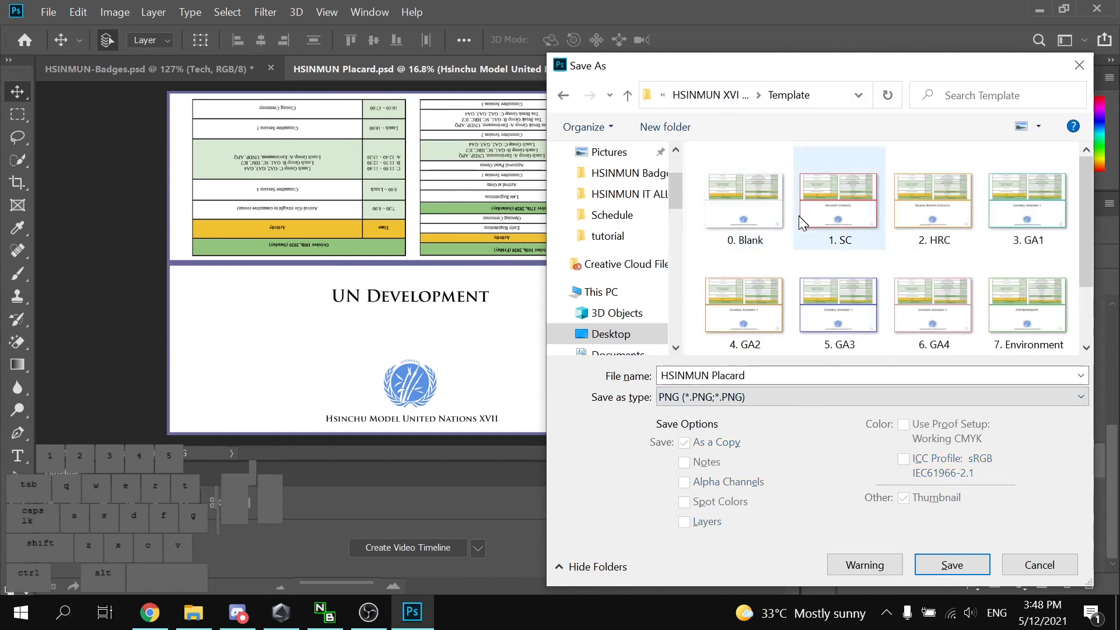
scroll(795, 215, down, 2)
double_click(779, 324)
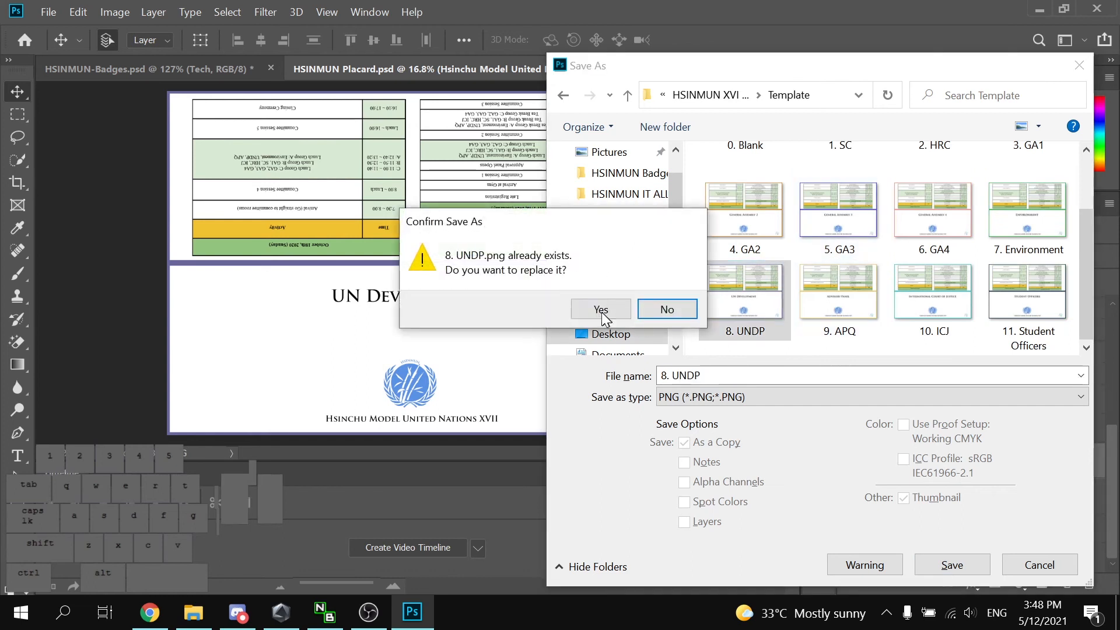
click(590, 301)
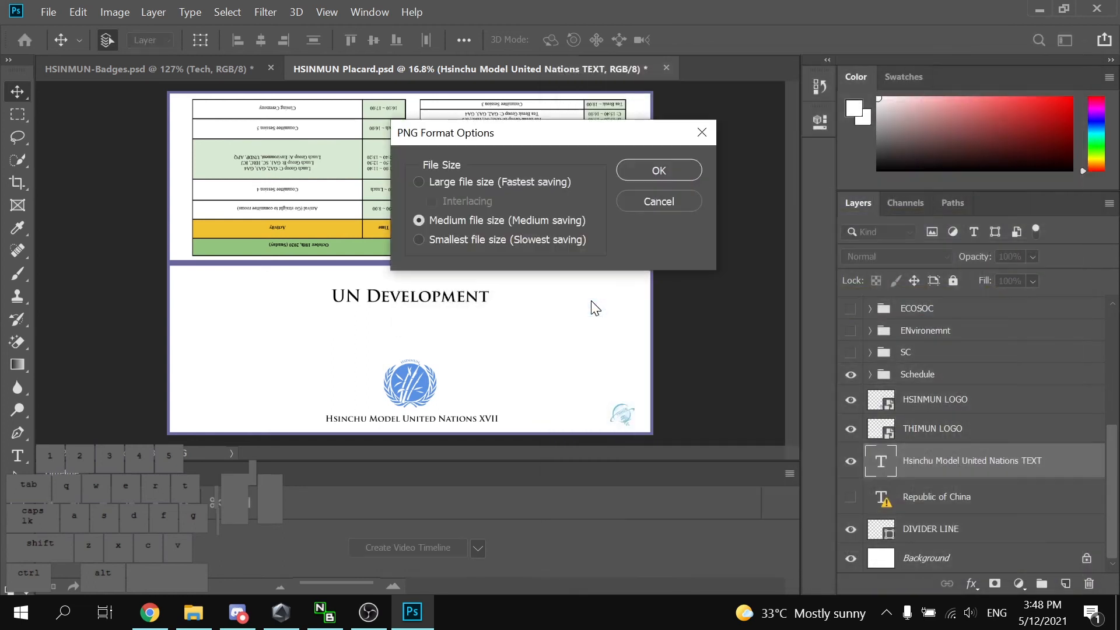
click(670, 169)
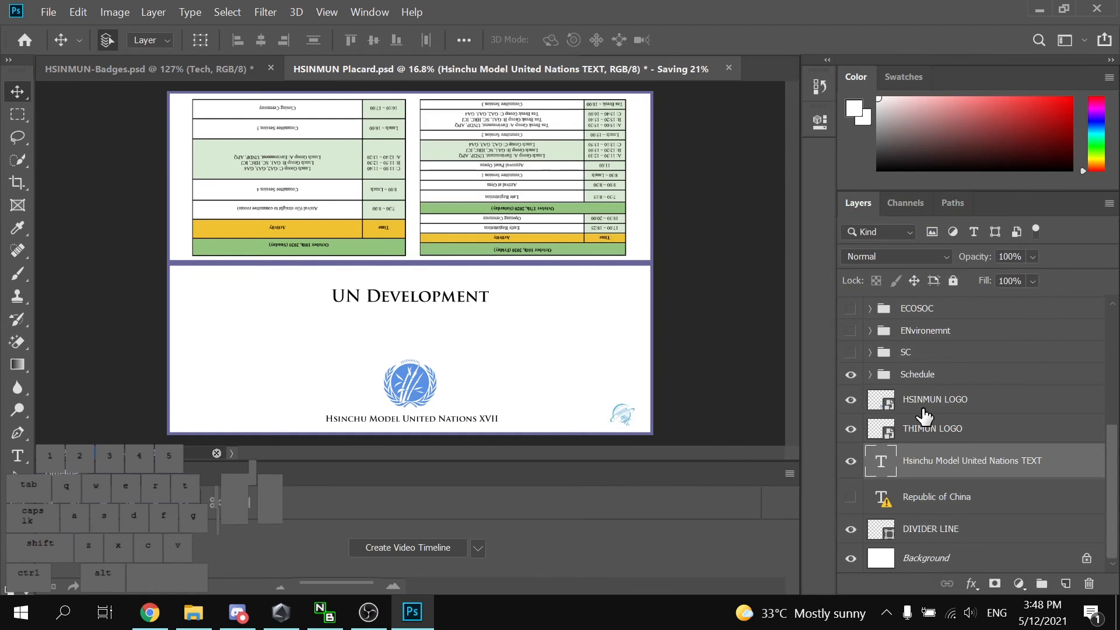
Hide the UNDP group, check the neighbouring General Assembly groups, and show only the GA6 committee group
scroll(953, 427, up, 3)
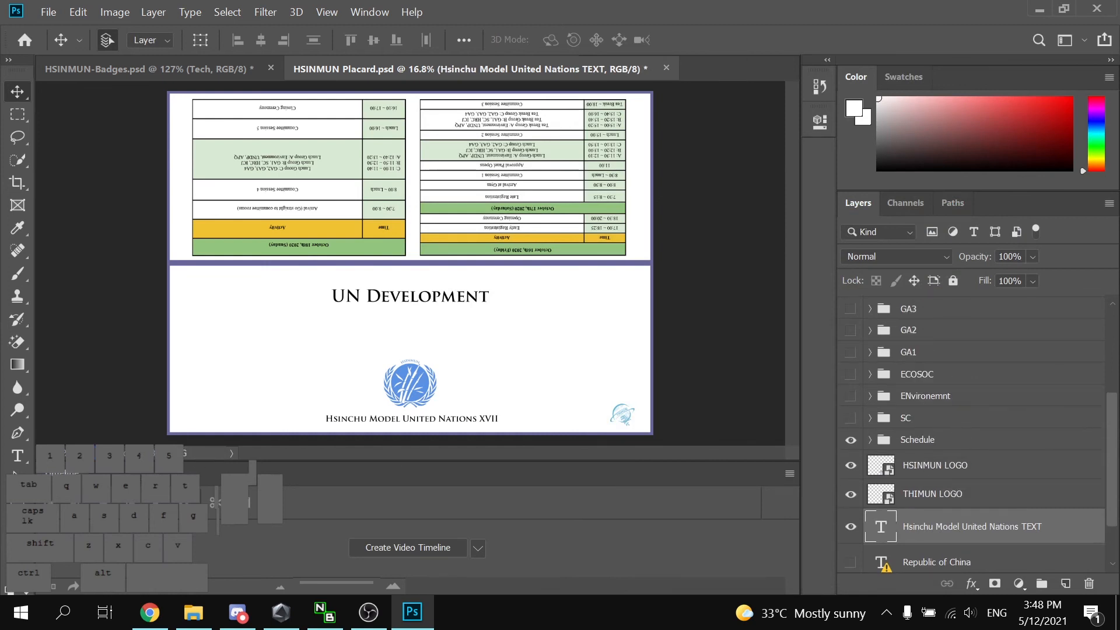
scroll(897, 424, up, 2)
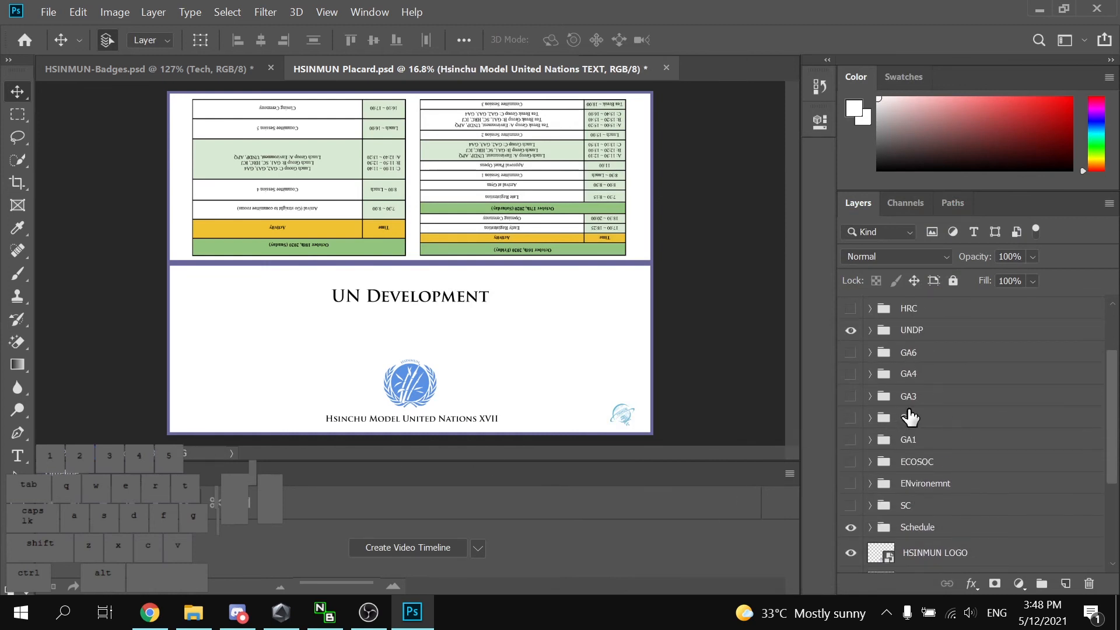
click(850, 397)
click(850, 330)
click(850, 396)
click(850, 418)
click(850, 418)
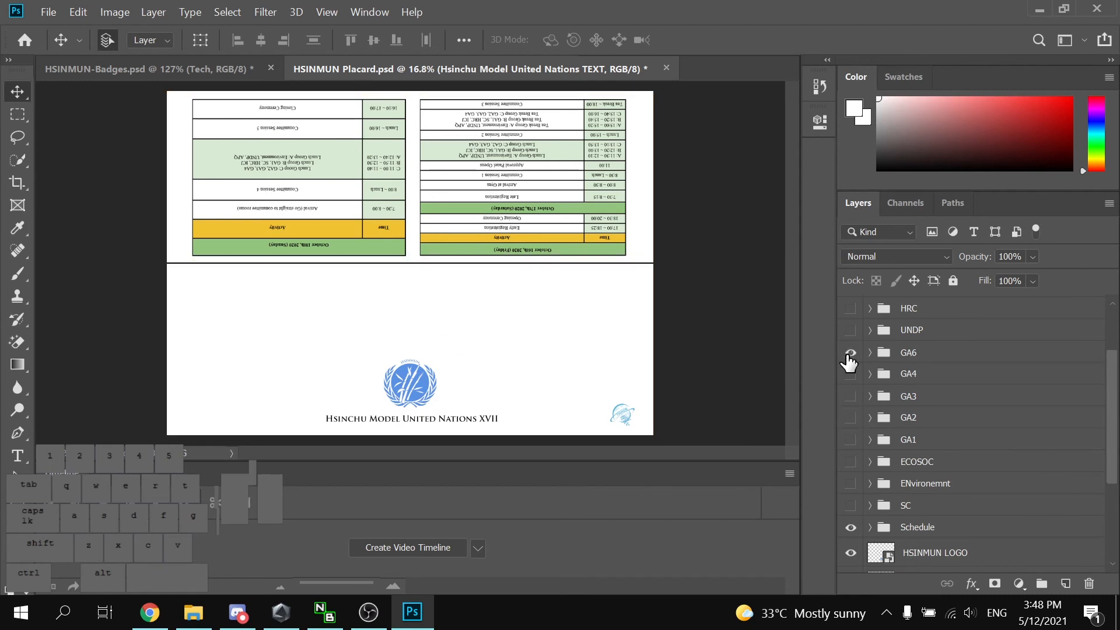
click(850, 352)
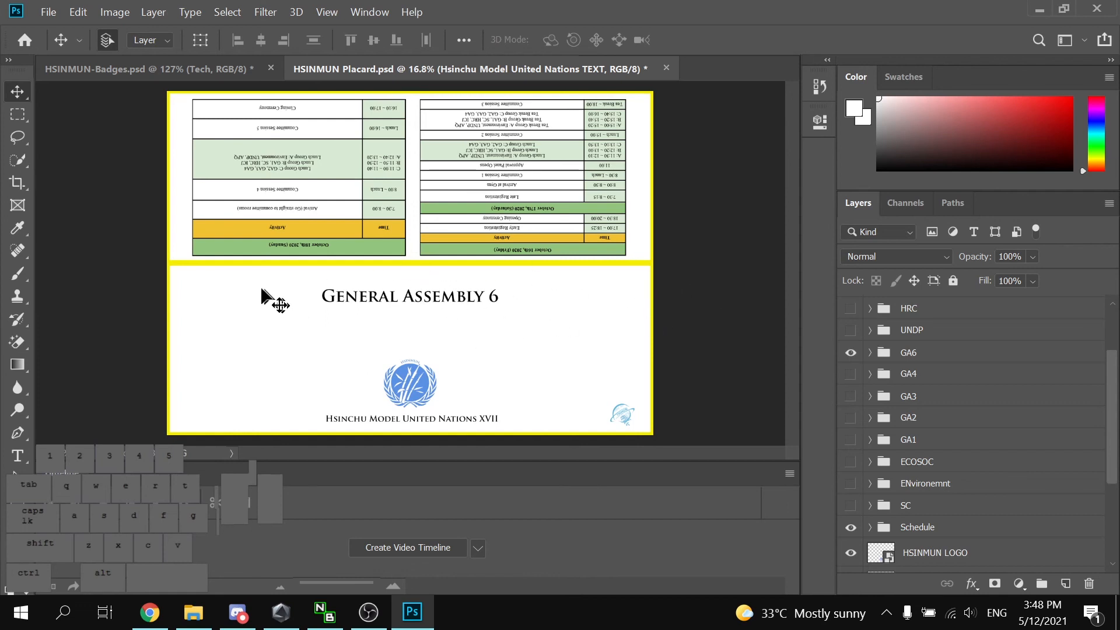
Hide GA6, preview the ECOSOC and Environment groups in turn, and leave only the SC committee group shown
click(846, 352)
click(850, 462)
click(849, 463)
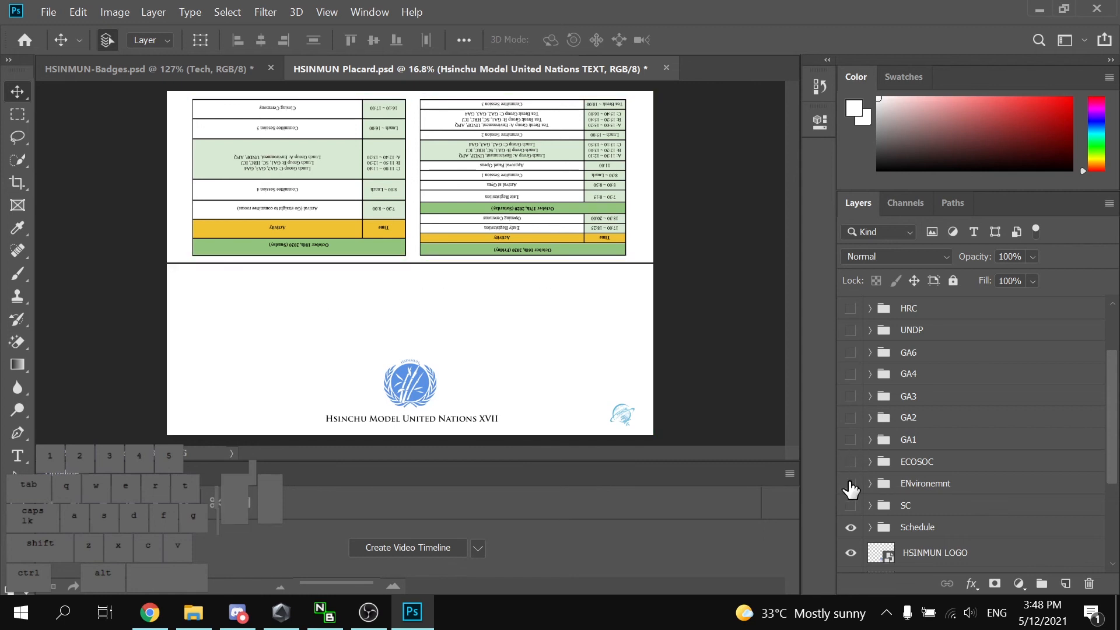
click(850, 484)
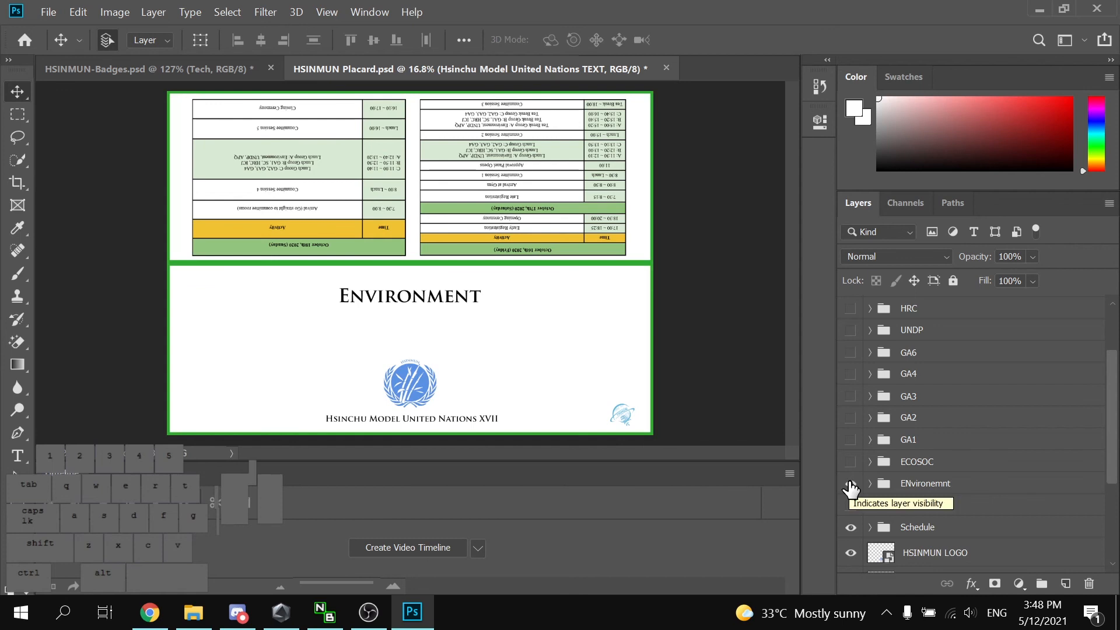
click(849, 484)
click(851, 505)
click(851, 506)
click(851, 505)
Export the Security Council placard as a PNG, replacing 1. SC in the Template folder, and save the placard PSD
key(ctrl+shift+s)
click(829, 397)
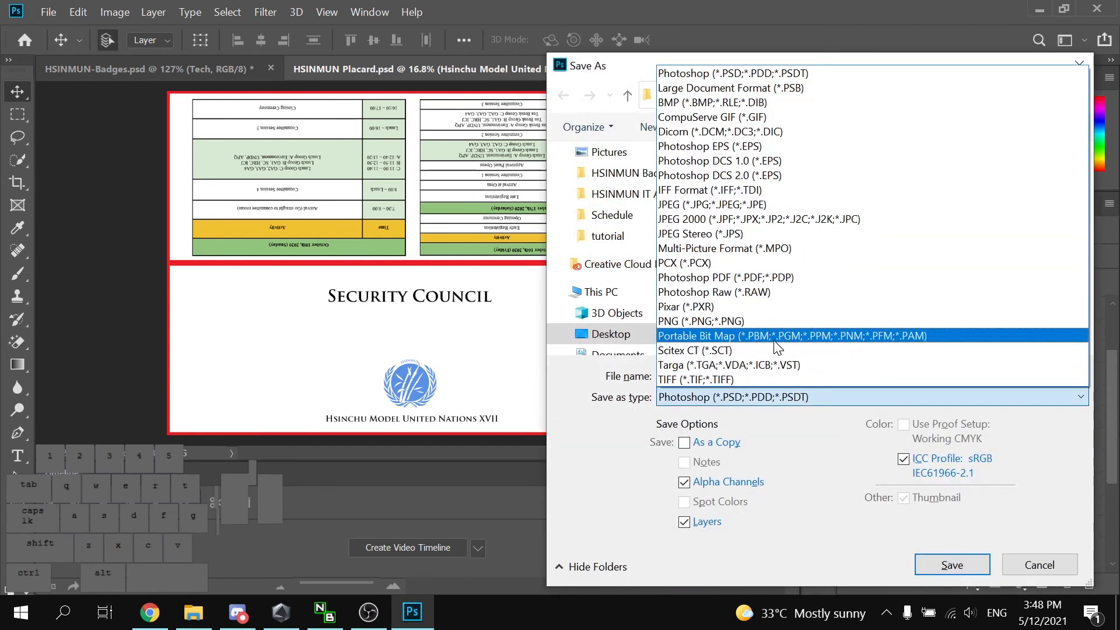
click(782, 320)
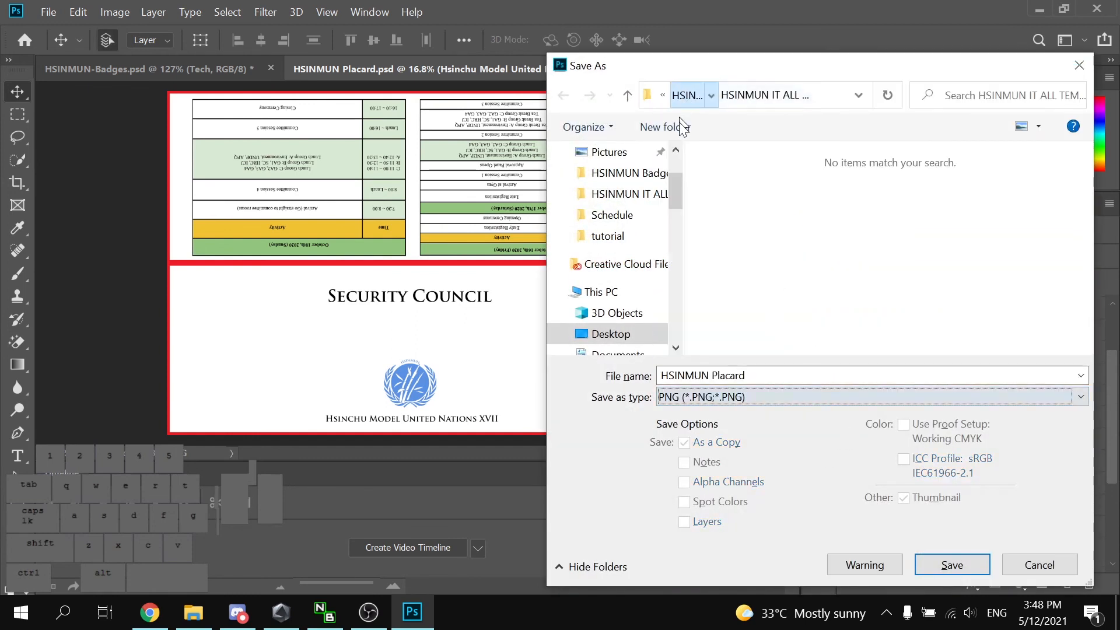
double_click(863, 289)
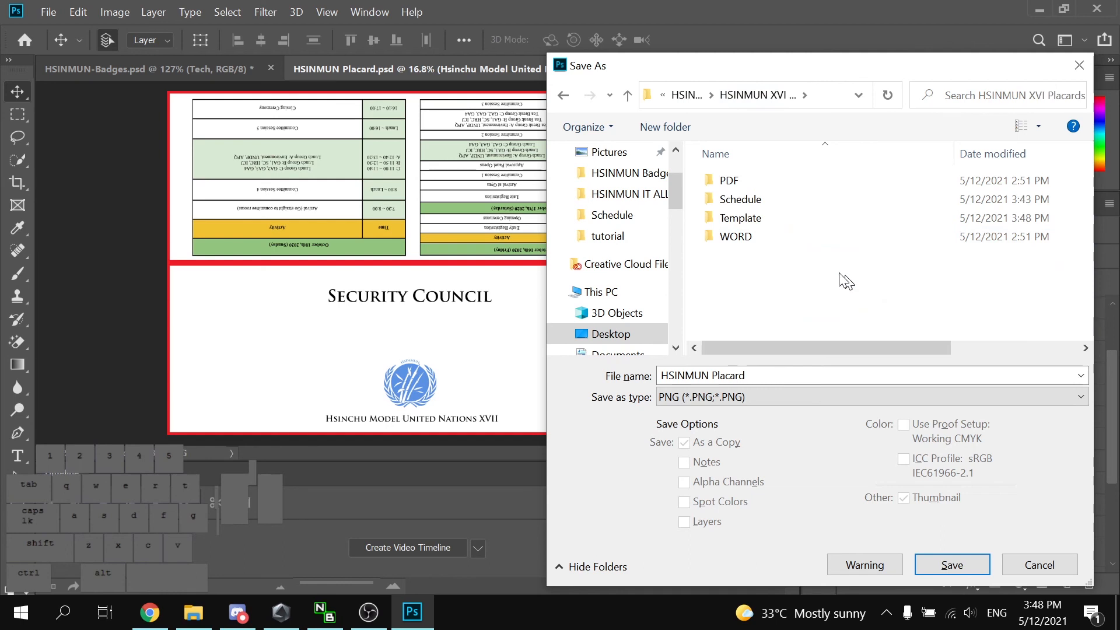
double_click(785, 216)
scroll(876, 236, down, 2)
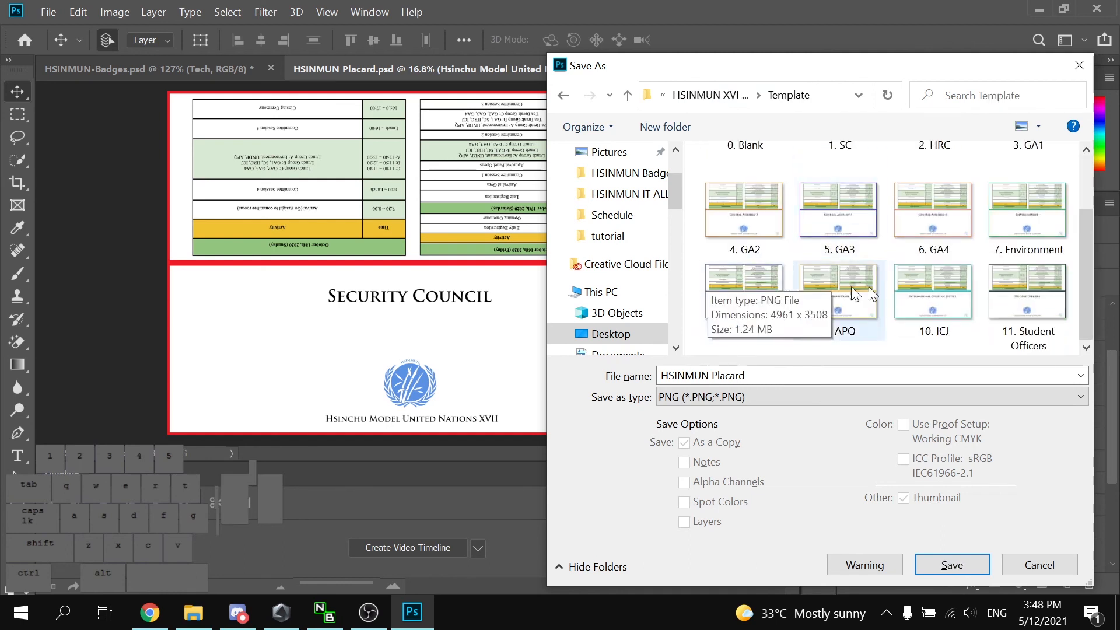
scroll(1015, 298, up, 1)
click(837, 229)
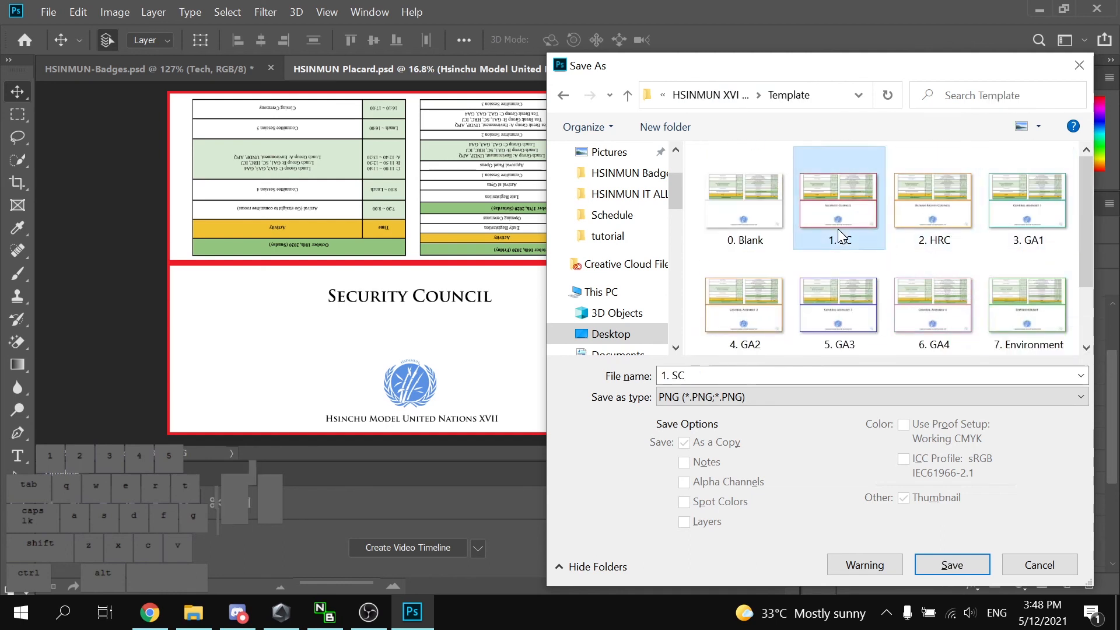
double_click(838, 229)
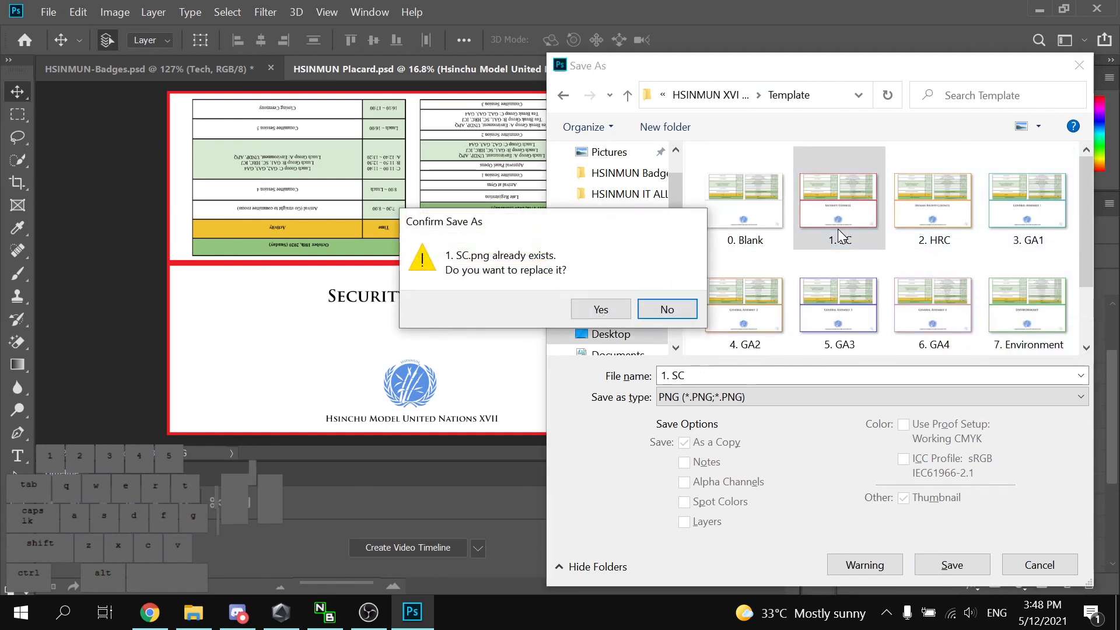
click(596, 315)
click(692, 167)
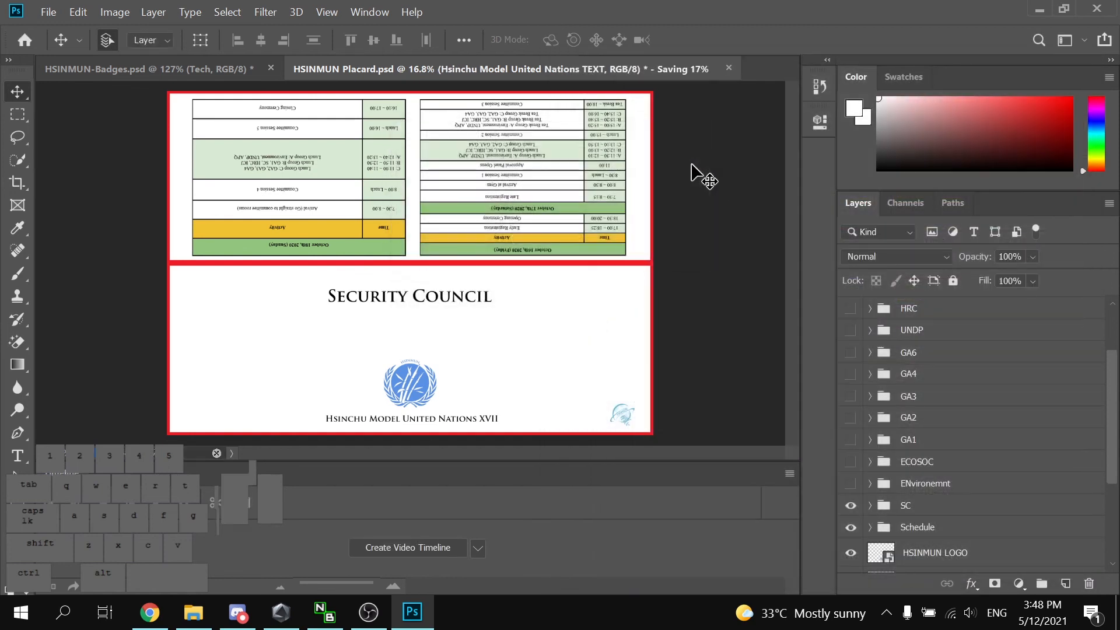
key(ctrl+s)
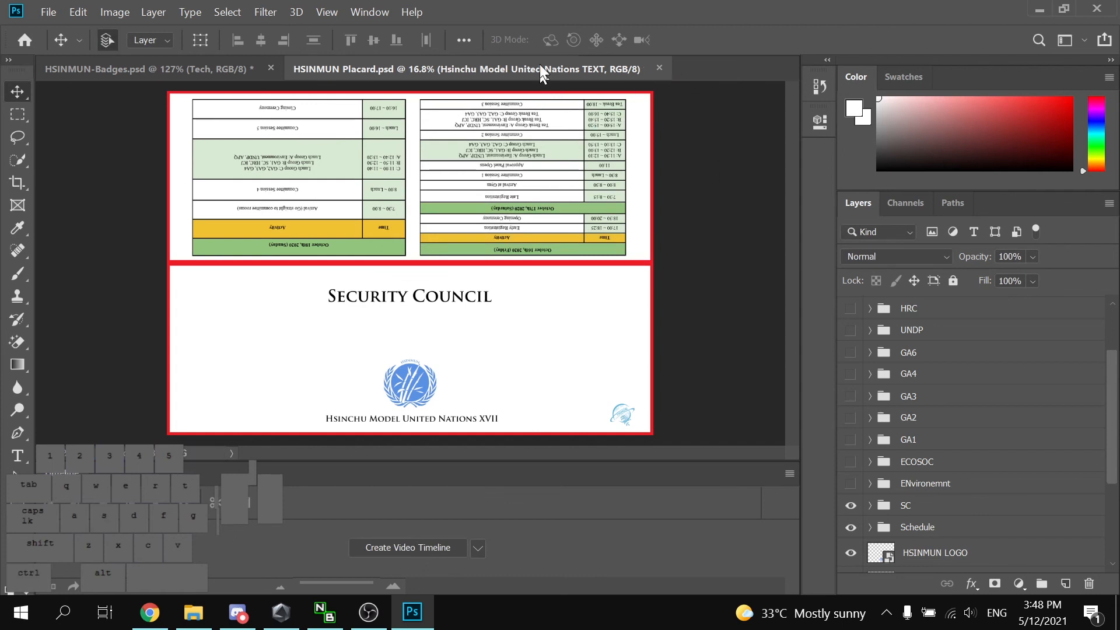